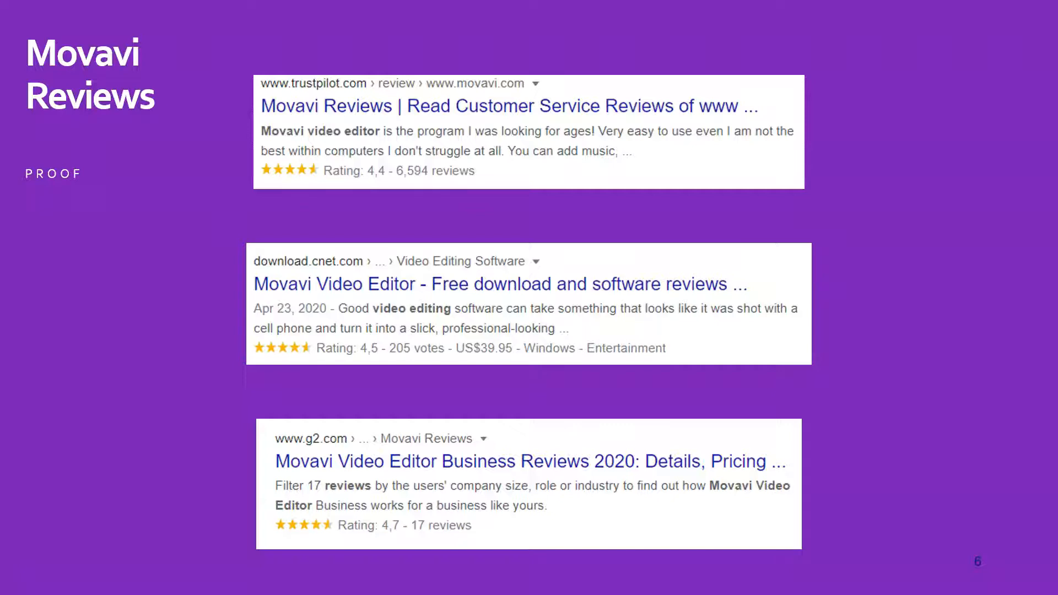
# - Advance through the remaining slides to end the PowerPoint slide show
pyautogui.click(655, 426)
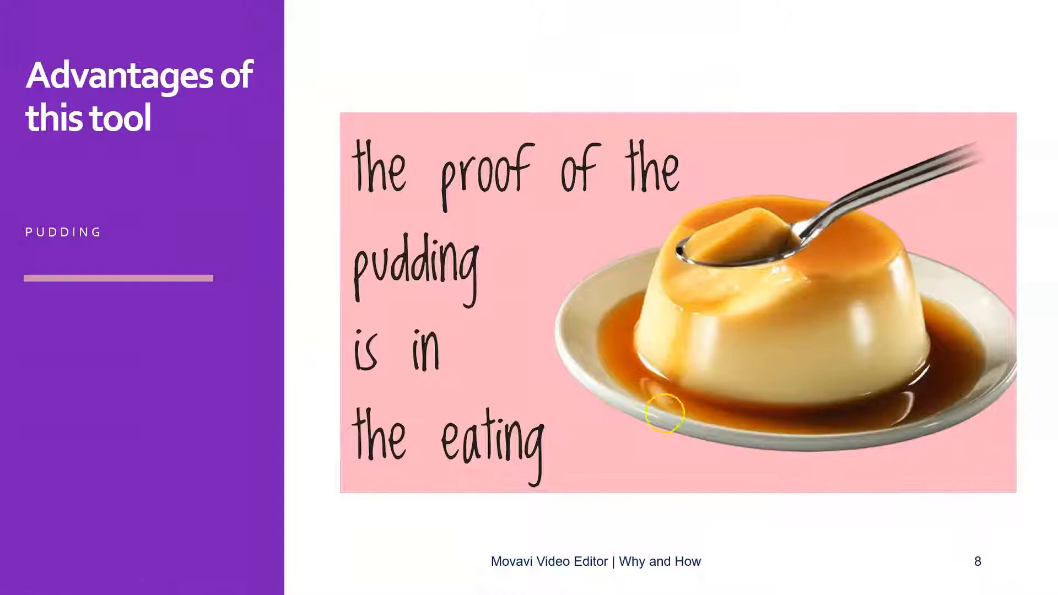
pyautogui.click(667, 412)
# - Bring the video editor to the front from the taskbar over the slide show
pyautogui.press('super')
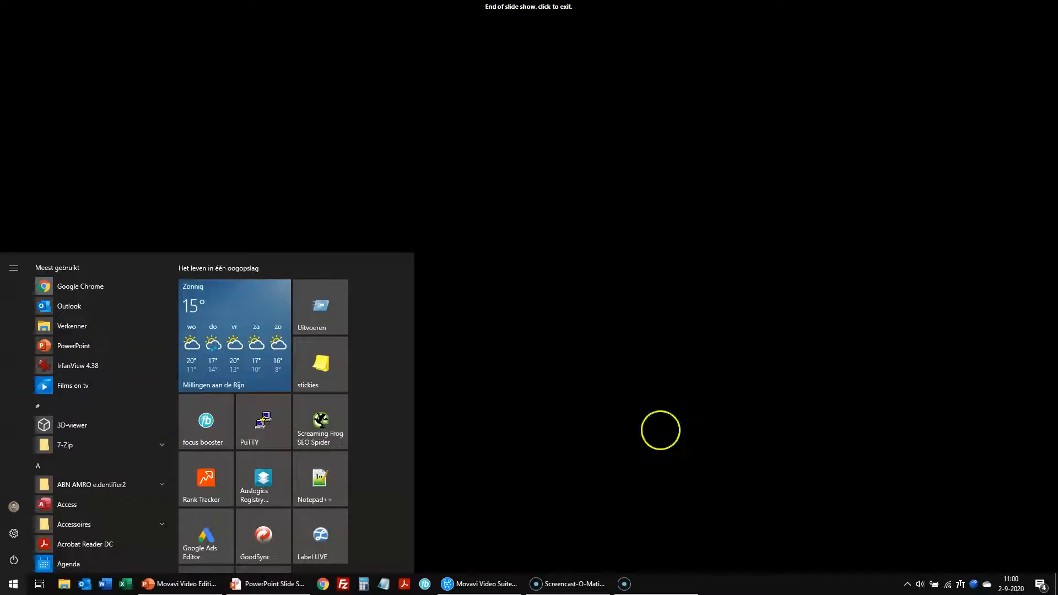
pyautogui.click(466, 582)
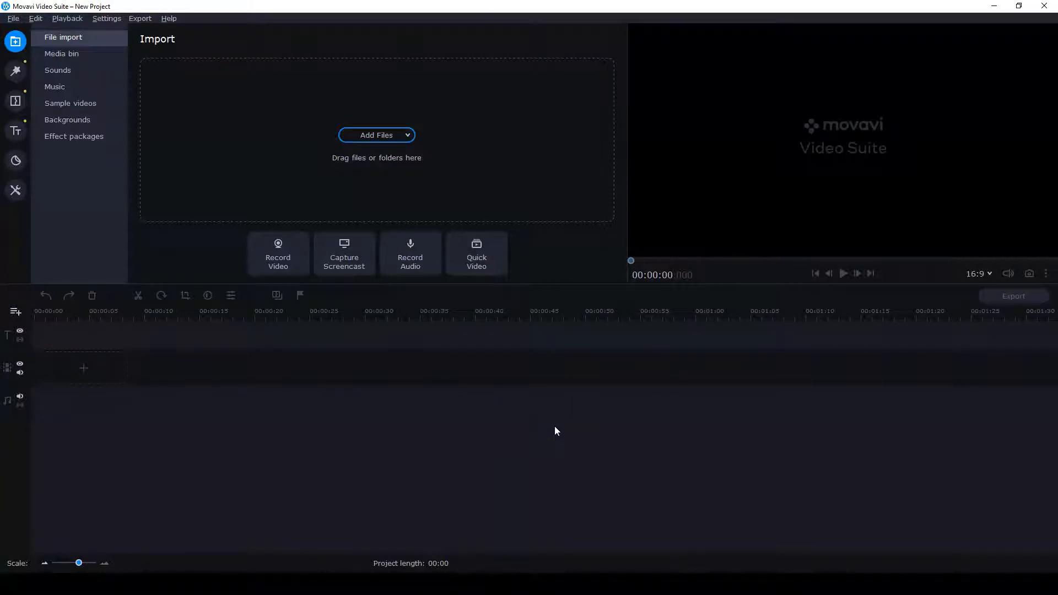
pyautogui.press('super')
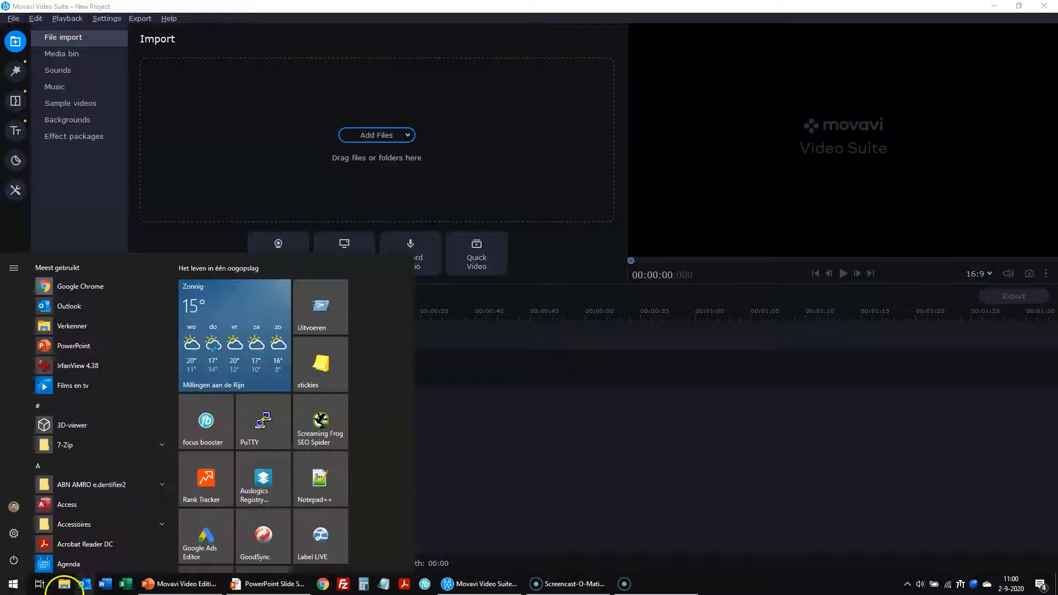
pyautogui.click(13, 586)
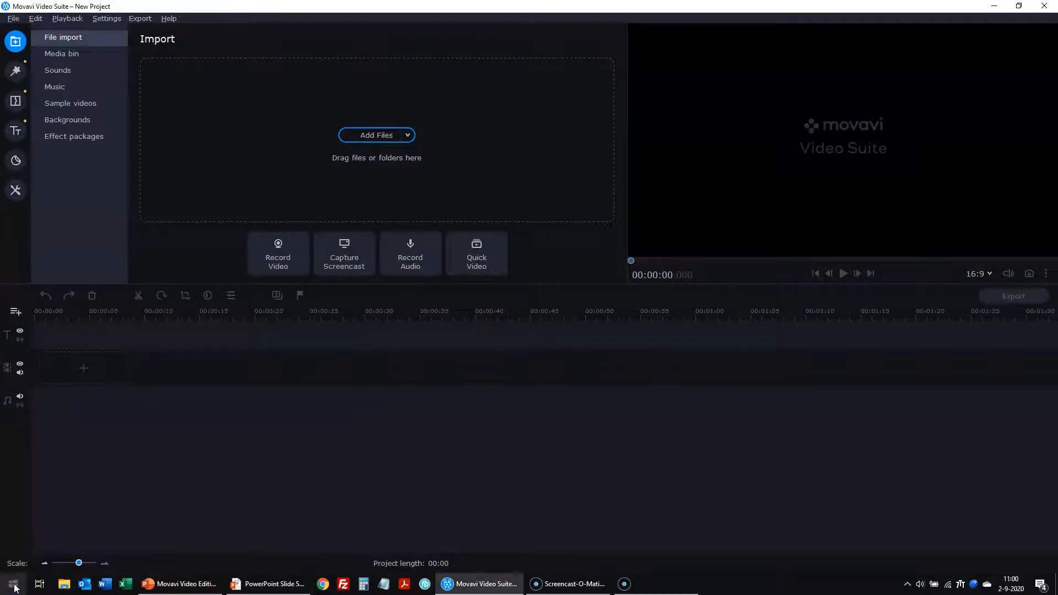
# - Launch Movavi Video Suite 2020 from Start search and close its launcher window
pyautogui.click(13, 586)
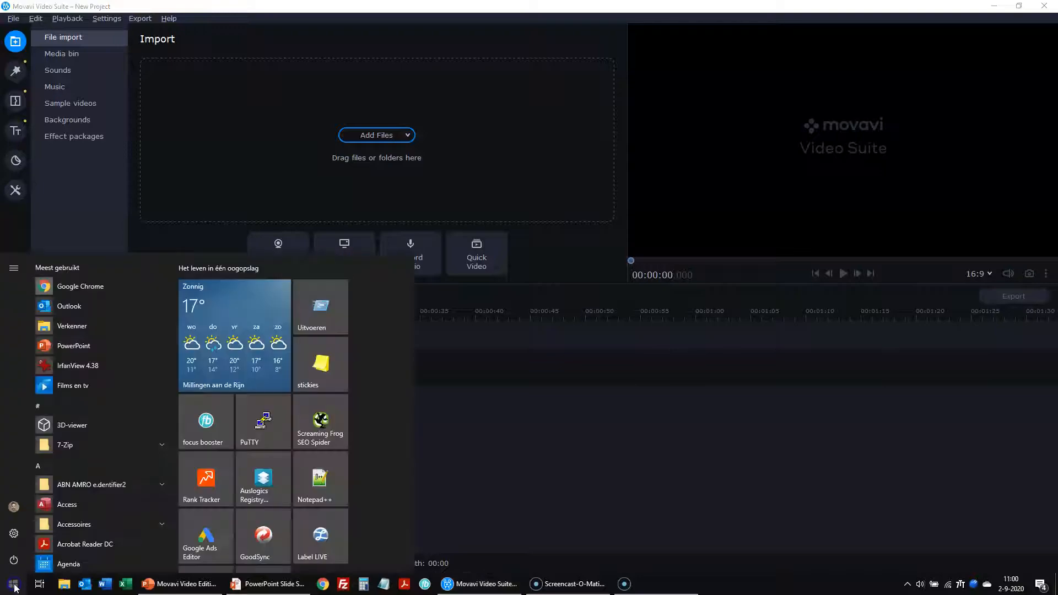
pyautogui.write('mo')
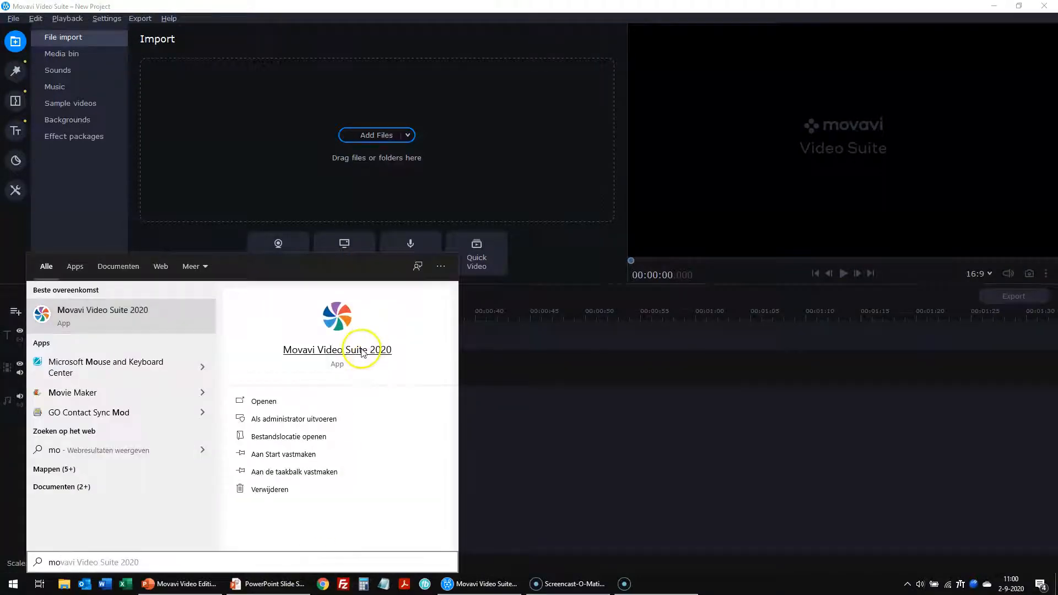
pyautogui.click(371, 349)
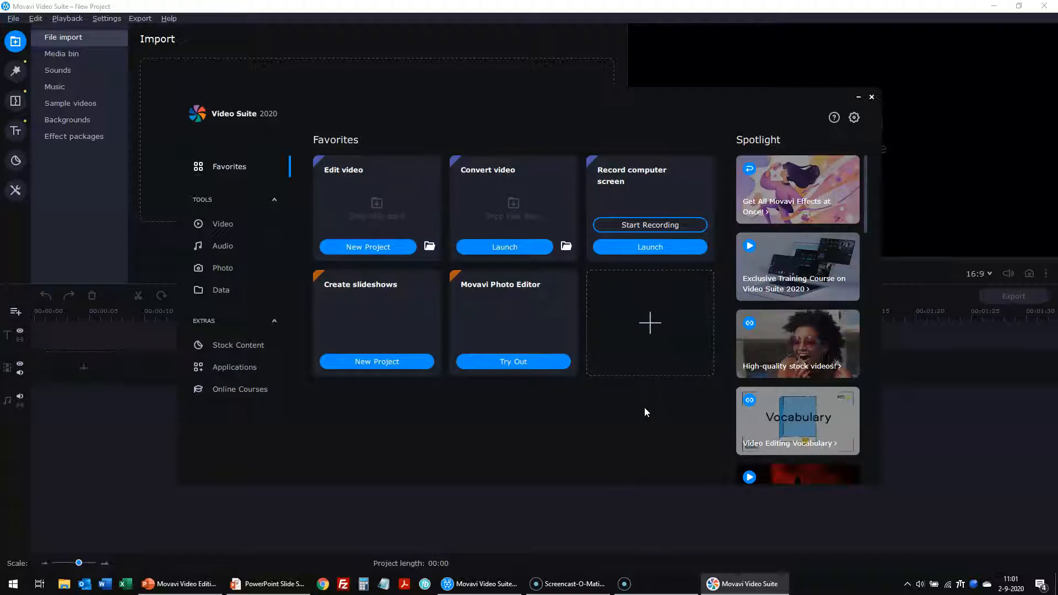
pyautogui.click(871, 98)
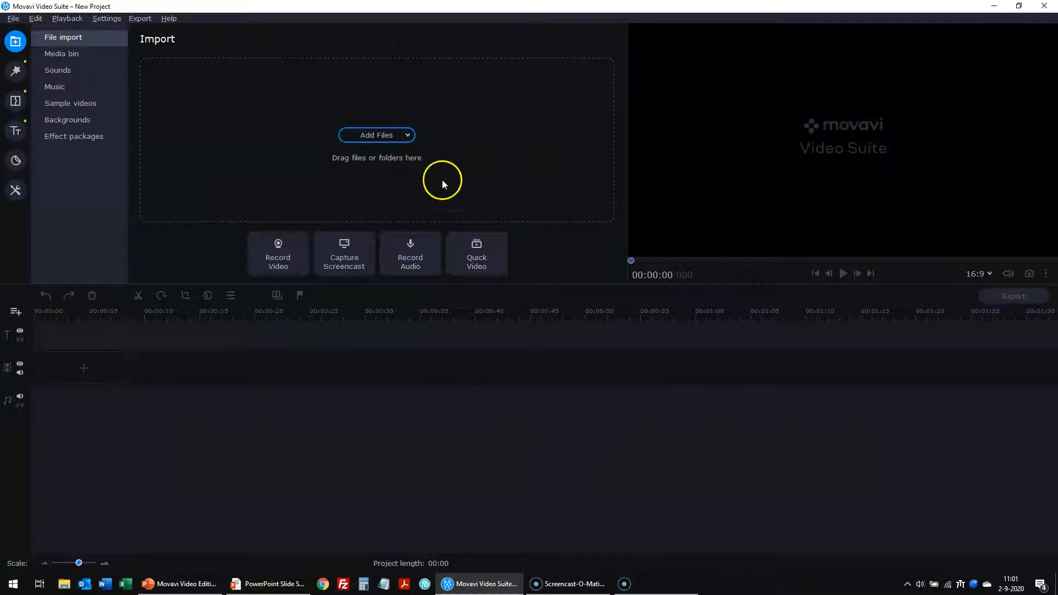
# - Import the five MP4 dog-walk clips and 06 Excellounge.m4a through Add Files
pyautogui.click(375, 137)
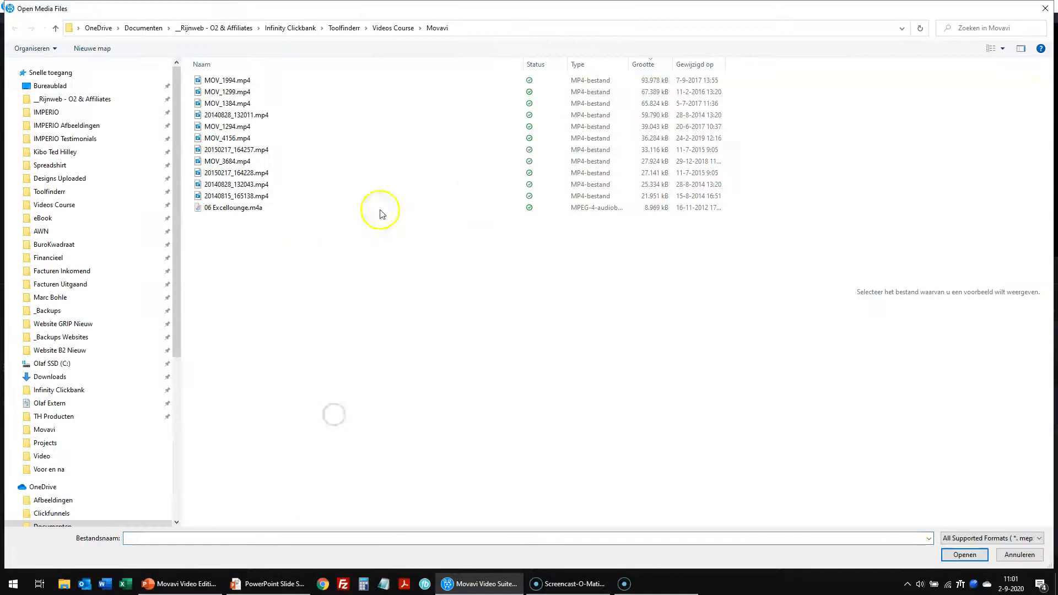
pyautogui.click(586, 149)
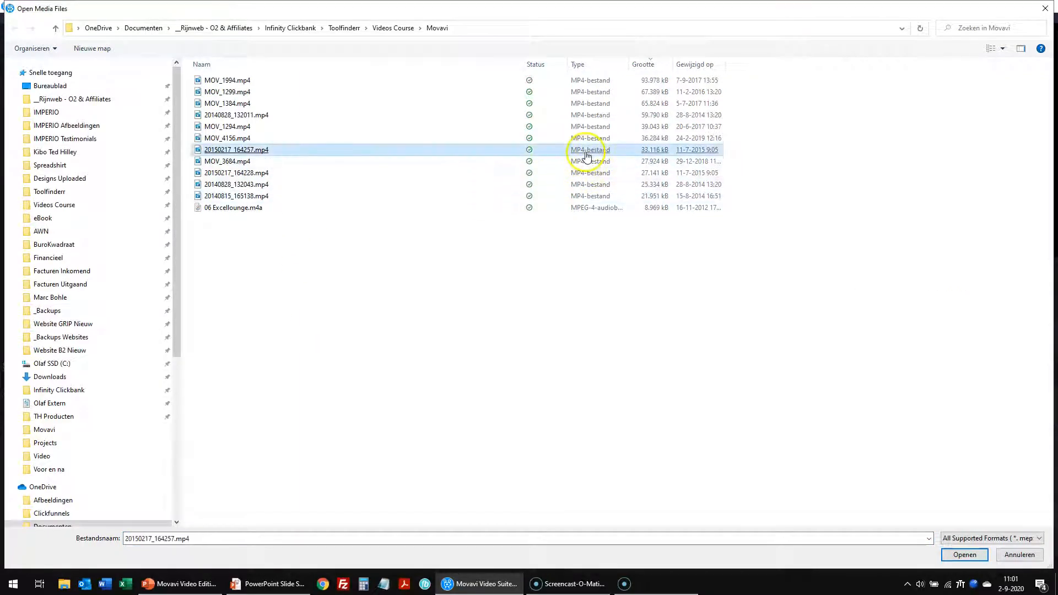
pyautogui.keyDown('shift'); pyautogui.click(586, 210); pyautogui.keyUp('shift')
pyautogui.click(958, 555)
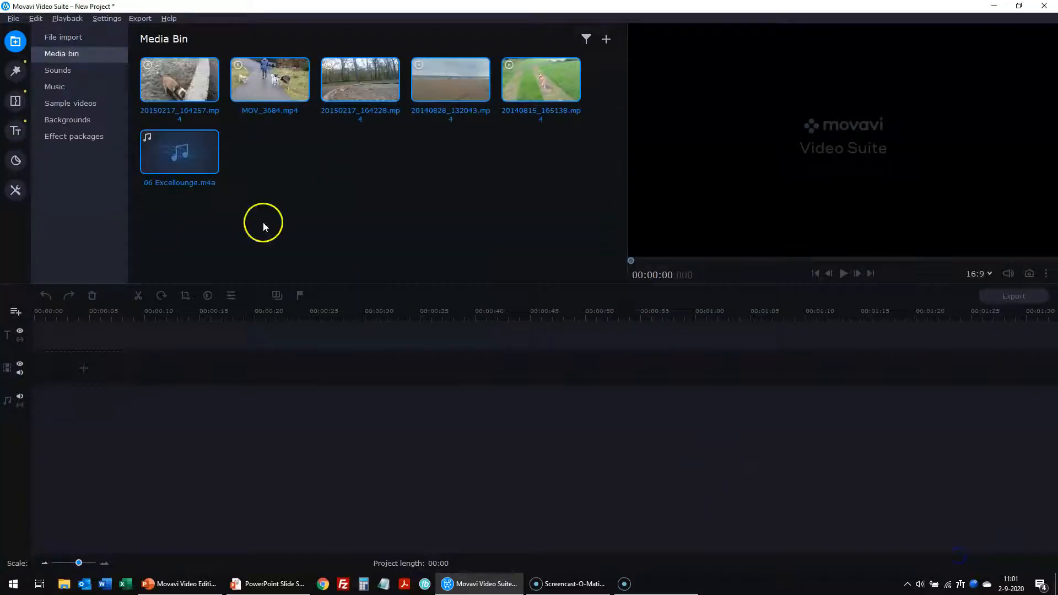
# - Drag the five clips and 06 Excellounge.m4a onto the timeline, giving a 04:36 project
pyautogui.moveTo(190, 82); pyautogui.dragTo(37, 354)
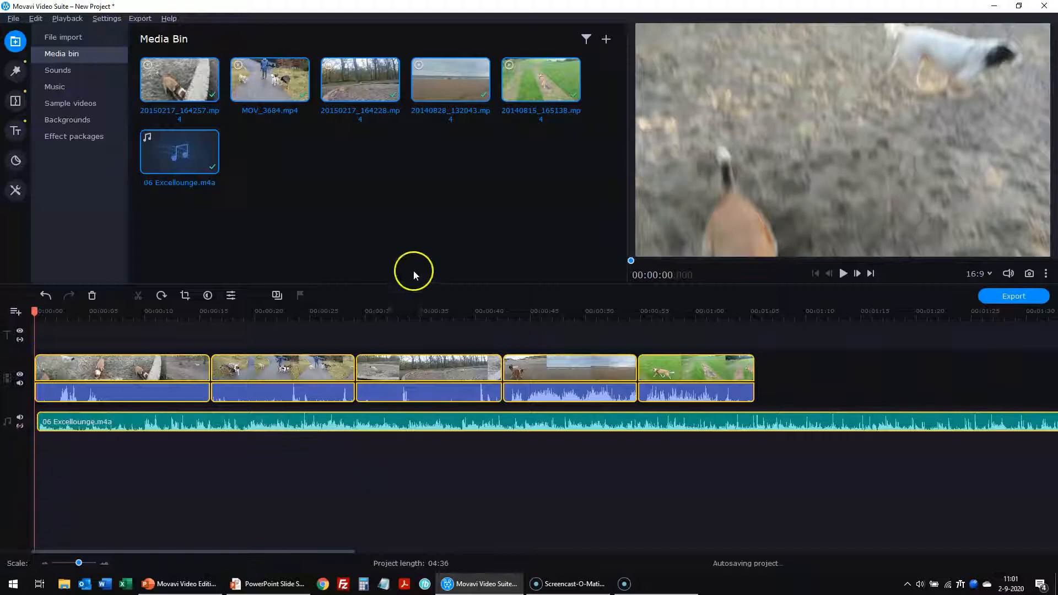
pyautogui.click(352, 198)
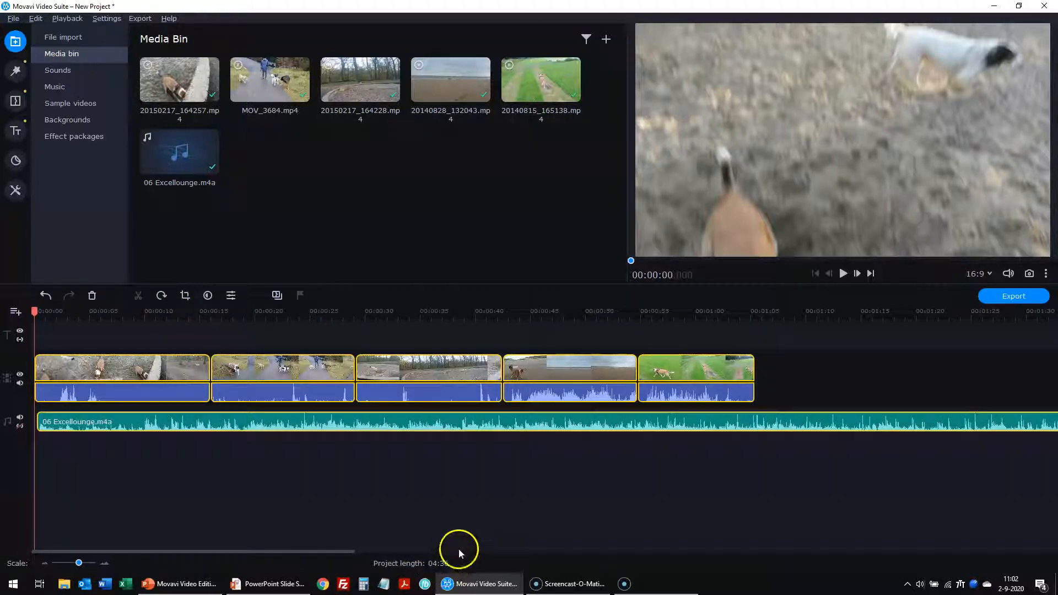
# - Select each of the five clips and the music track in turn to review them
pyautogui.click(532, 486)
pyautogui.click(144, 370)
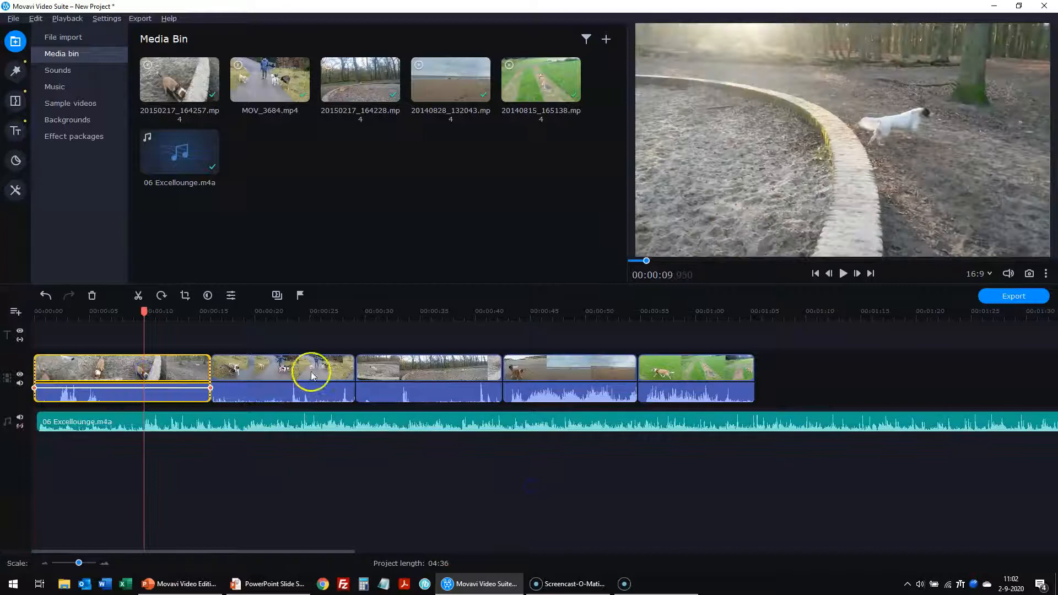
pyautogui.click(330, 380)
pyautogui.click(392, 369)
pyautogui.click(565, 370)
pyautogui.click(716, 373)
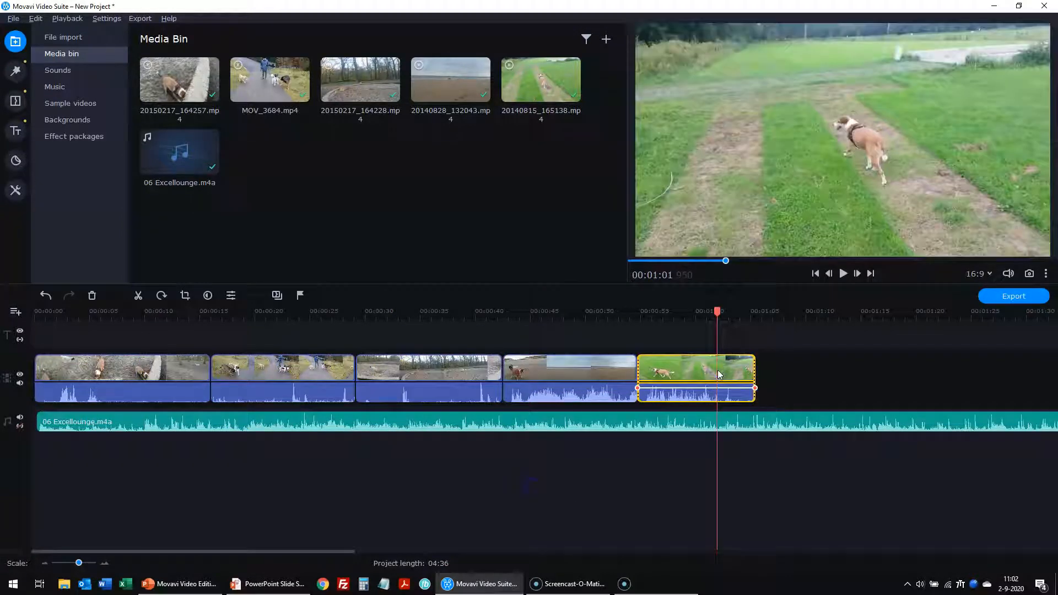
pyautogui.click(632, 507)
pyautogui.click(632, 508)
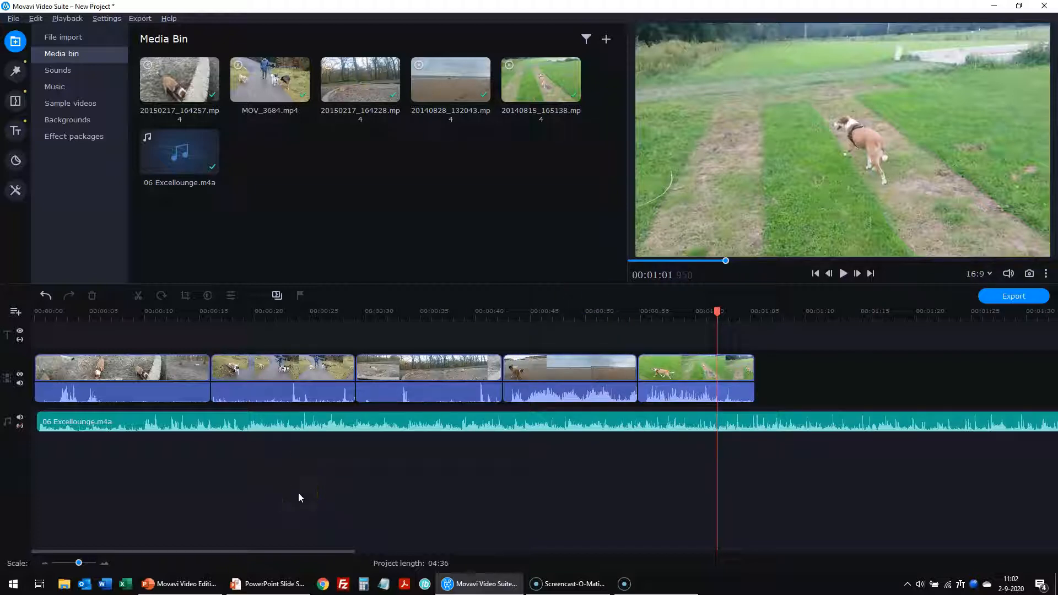
pyautogui.click(146, 426)
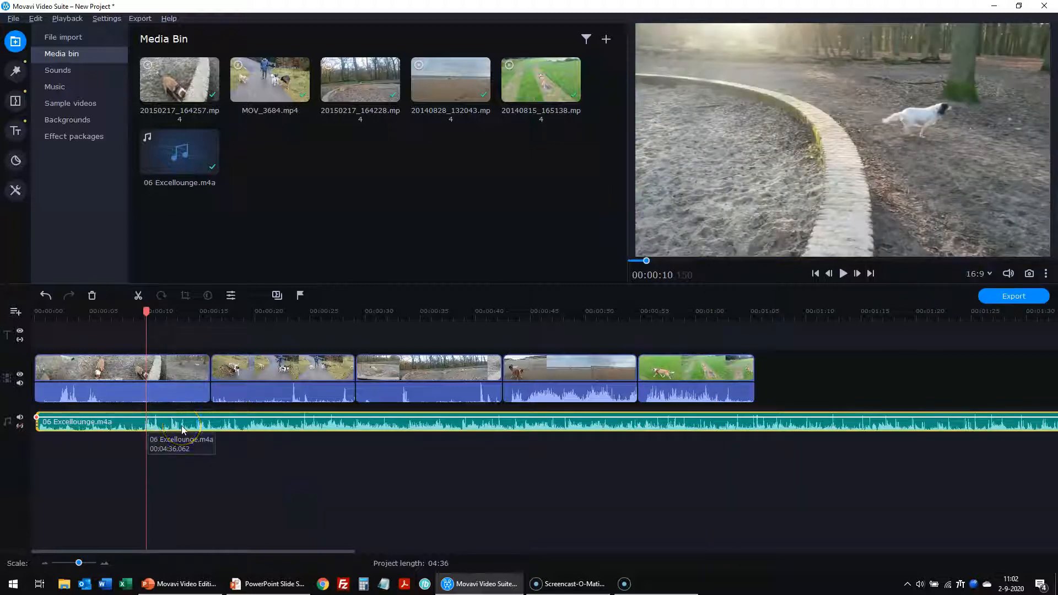
pyautogui.click(237, 464)
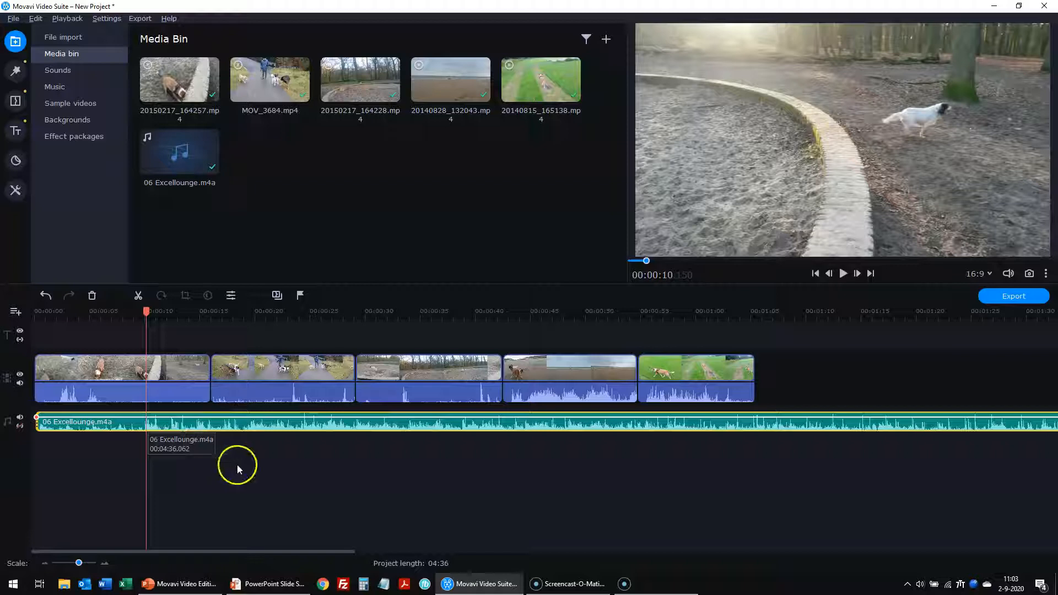
# - Delete the original audio of each of the five clips, one by one
pyautogui.click(190, 395)
pyautogui.press('Delete')
pyautogui.click(243, 383)
pyautogui.press('Delete')
pyautogui.click(406, 389)
pyautogui.press('Delete')
pyautogui.click(532, 392)
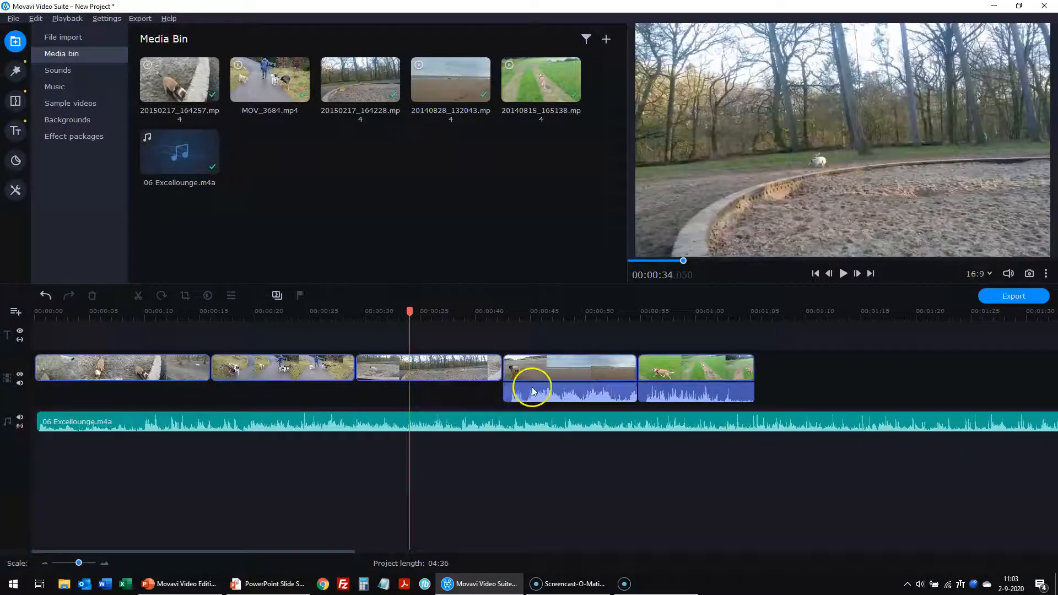
pyautogui.press('Delete')
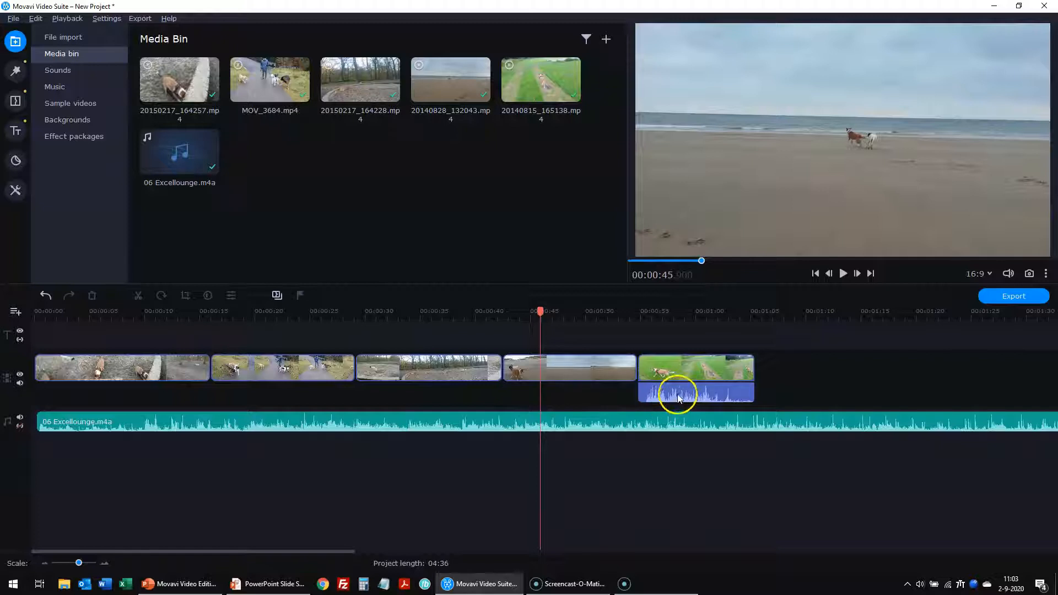
pyautogui.click(678, 398)
pyautogui.press('Delete')
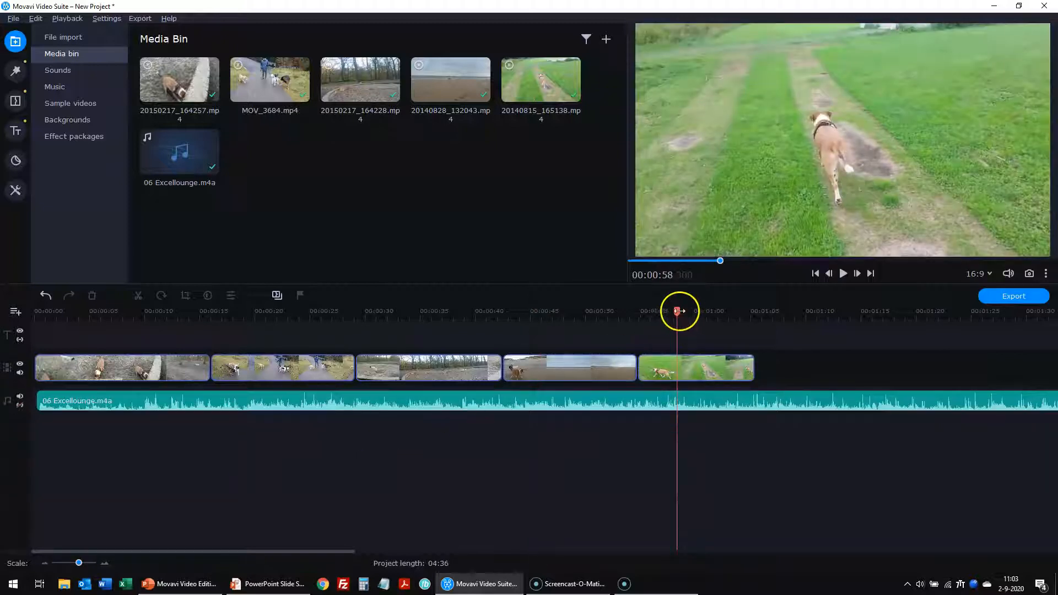
pyautogui.moveTo(677, 311); pyautogui.dragTo(33, 322)
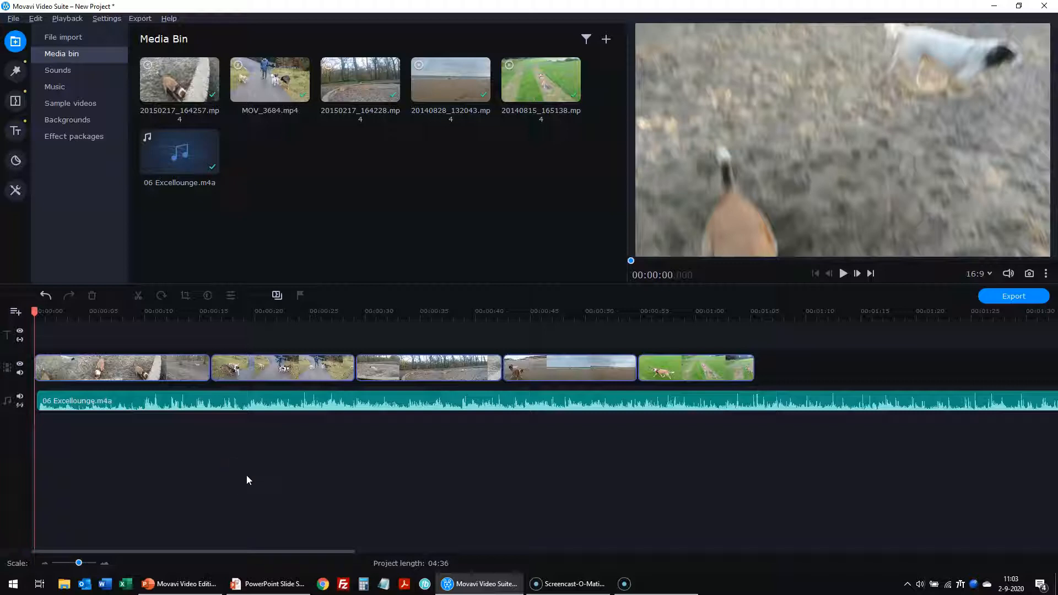
# - Trim all five clips, including the beach and green grass clips, so they end near 00:21
pyautogui.click(90, 373)
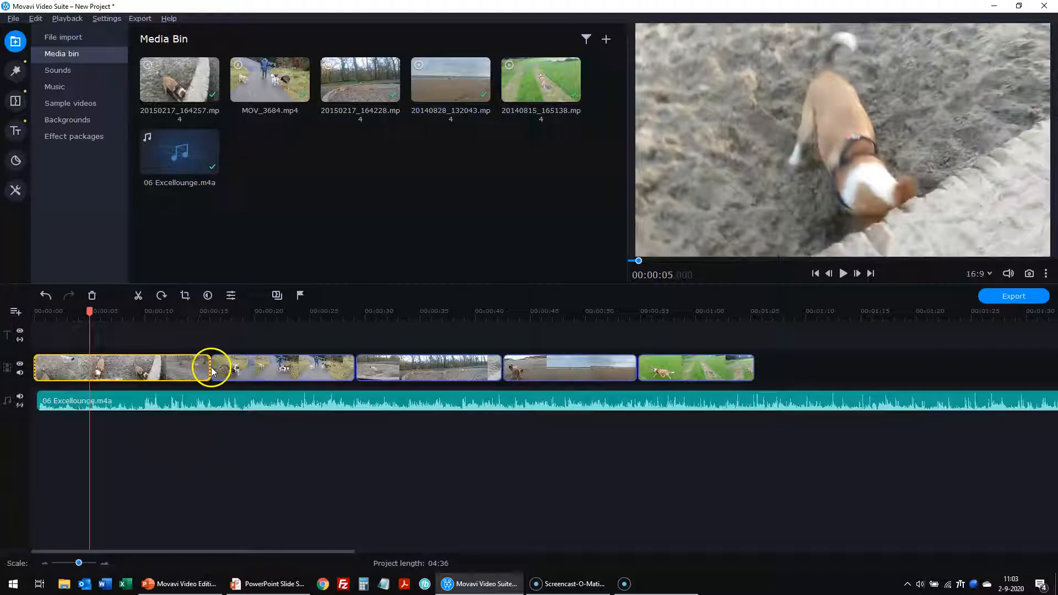
pyautogui.moveTo(211, 372); pyautogui.dragTo(79, 376)
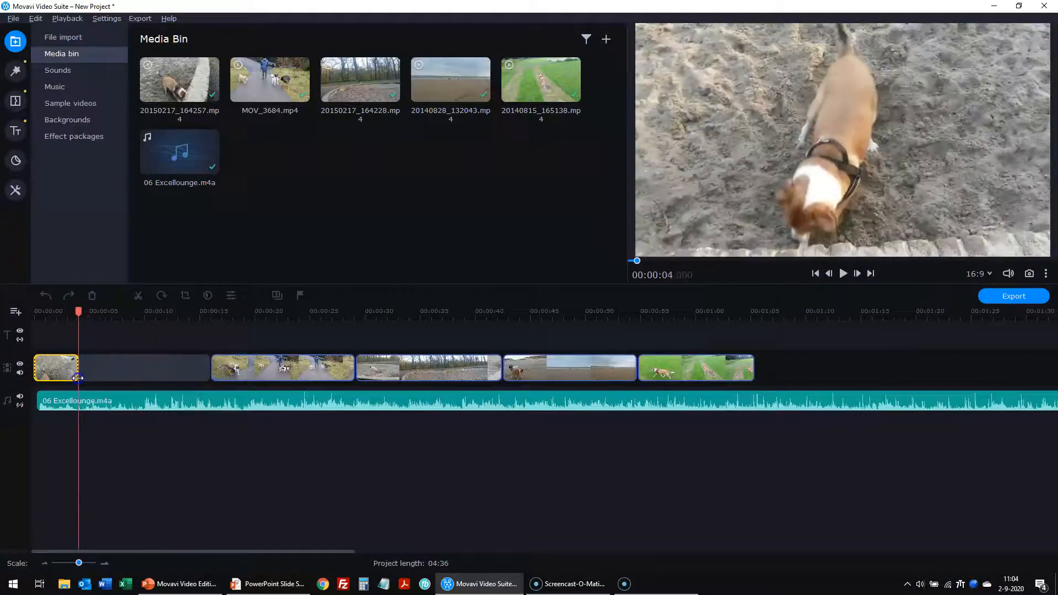
pyautogui.click(220, 372)
pyautogui.moveTo(222, 367); pyautogui.dragTo(133, 367)
pyautogui.click(225, 366)
pyautogui.moveTo(274, 369); pyautogui.dragTo(182, 368)
pyautogui.click(191, 373)
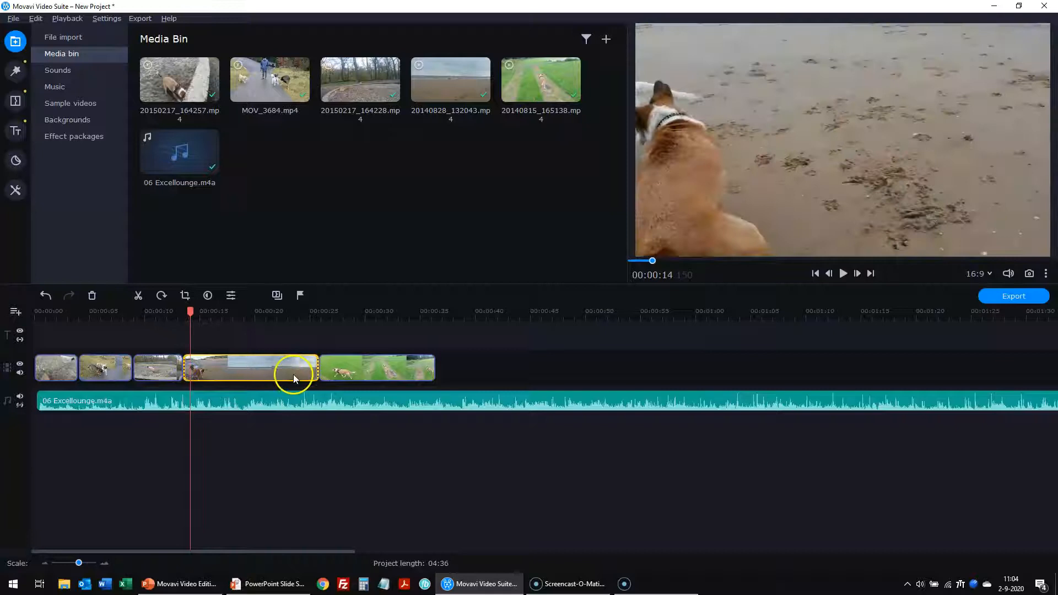
pyautogui.moveTo(320, 366); pyautogui.dragTo(230, 373)
pyautogui.click(255, 372)
pyautogui.moveTo(348, 373); pyautogui.dragTo(271, 373)
pyautogui.click(310, 460)
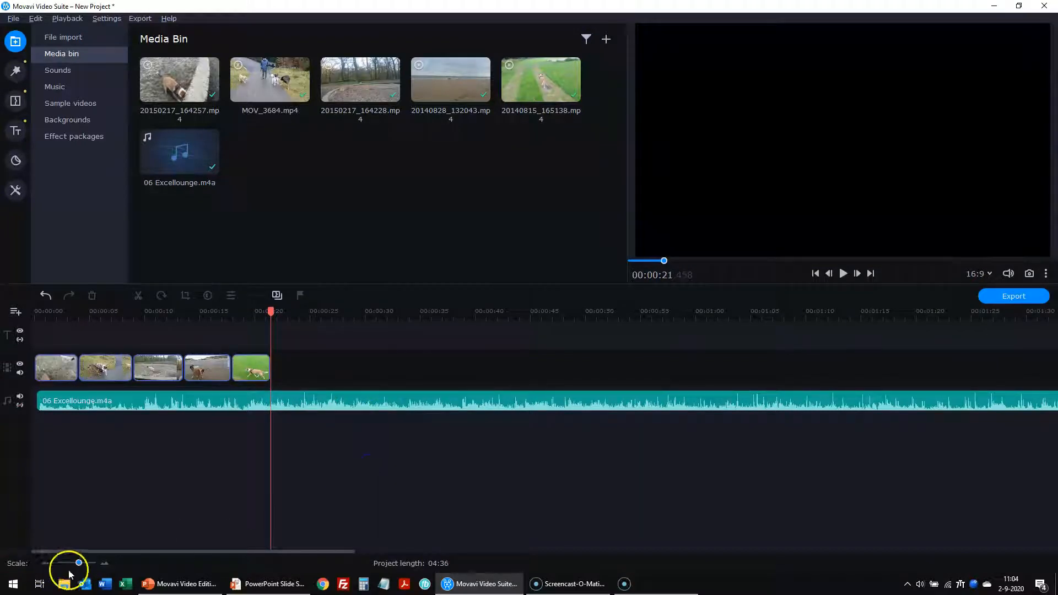
pyautogui.moveTo(78, 563)
pyautogui.mouseDown()
pyautogui.moveTo(68, 567)
pyautogui.moveTo(82, 567)
pyautogui.mouseUp()
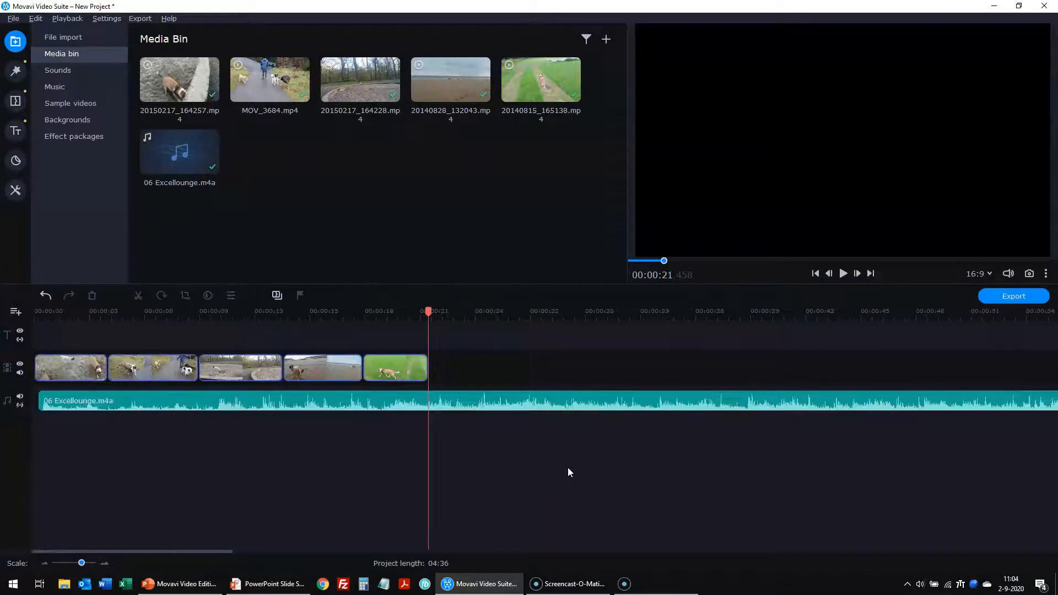
# - Shorten the Excellounge music to roughly the length of the video
pyautogui.scroll(-1, 568, 468)
pyautogui.scroll(-1, 647, 457)
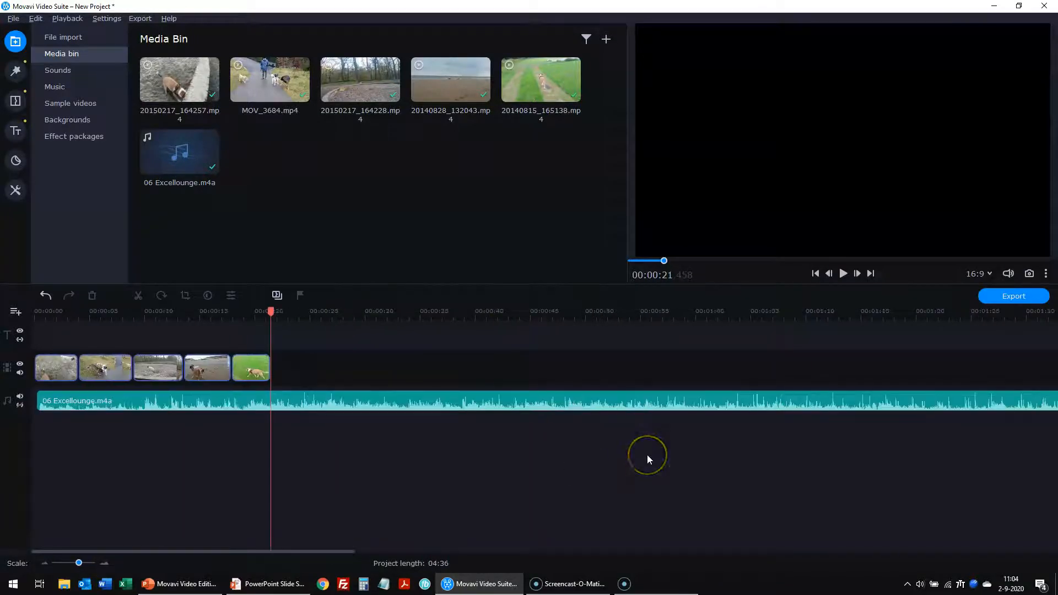
pyautogui.scroll(-1, 647, 454)
pyautogui.scroll(-1, 646, 455)
pyautogui.scroll(-1, 646, 454)
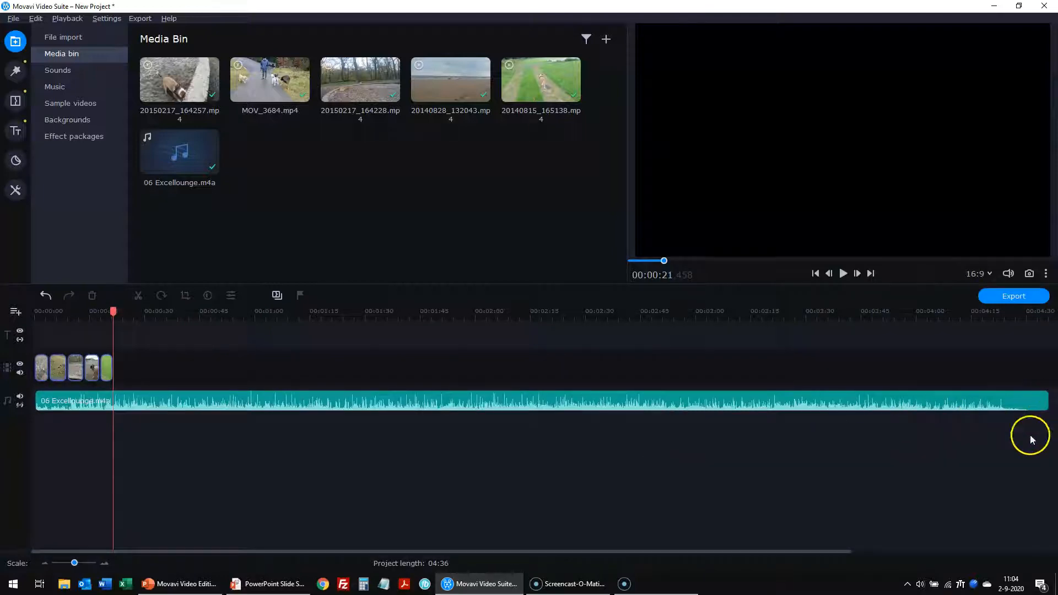
pyautogui.click(1018, 403)
pyautogui.moveTo(1045, 403); pyautogui.dragTo(115, 407)
pyautogui.click(44, 479)
# - Play the montage from the very first frame to check it
pyautogui.scroll(3, 206, 476)
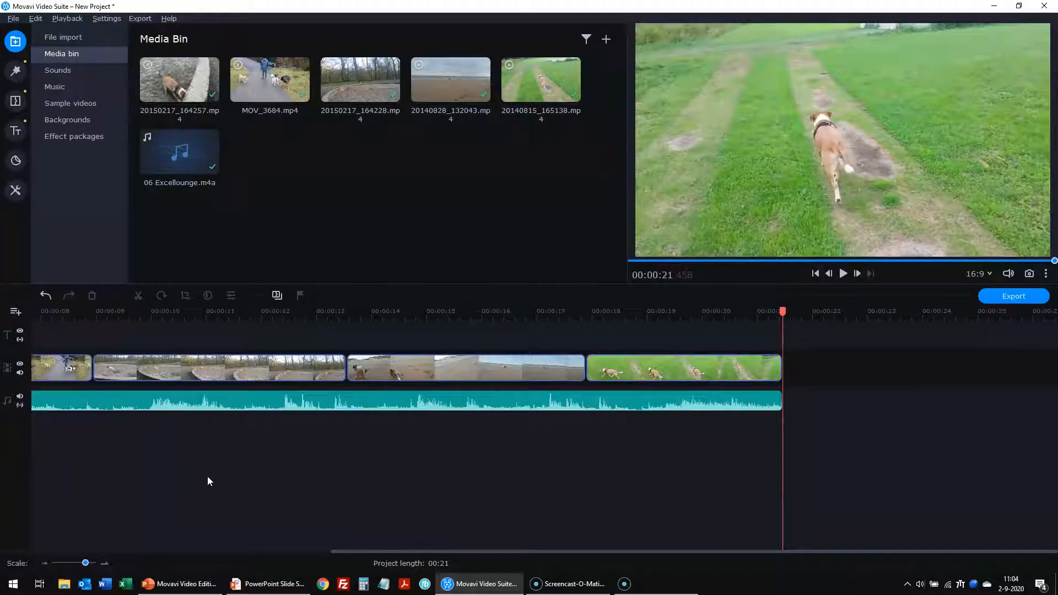
pyautogui.click(815, 274)
pyautogui.click(817, 273)
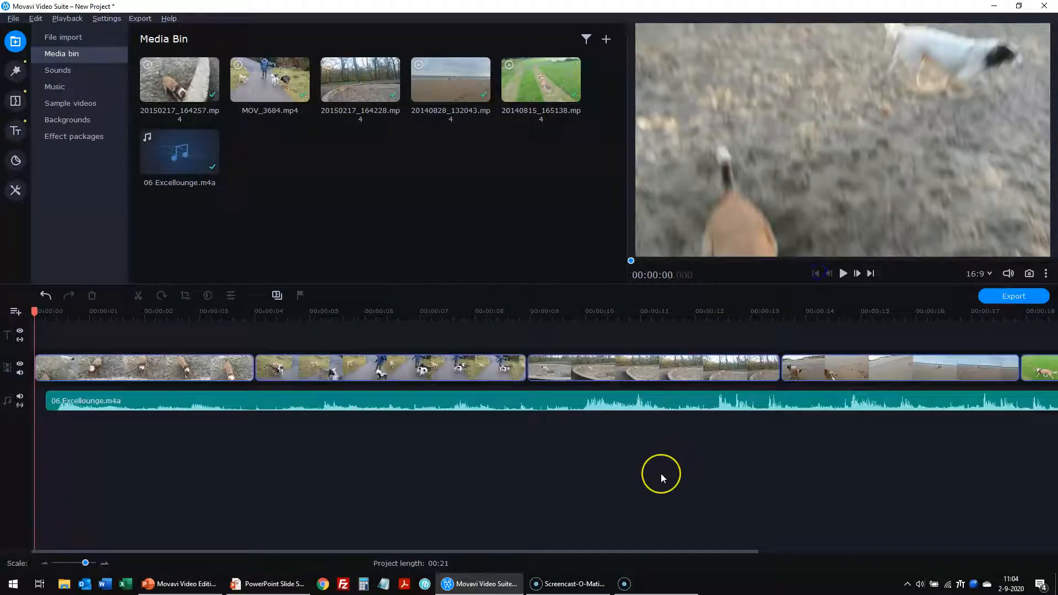
pyautogui.scroll(-1, 661, 477)
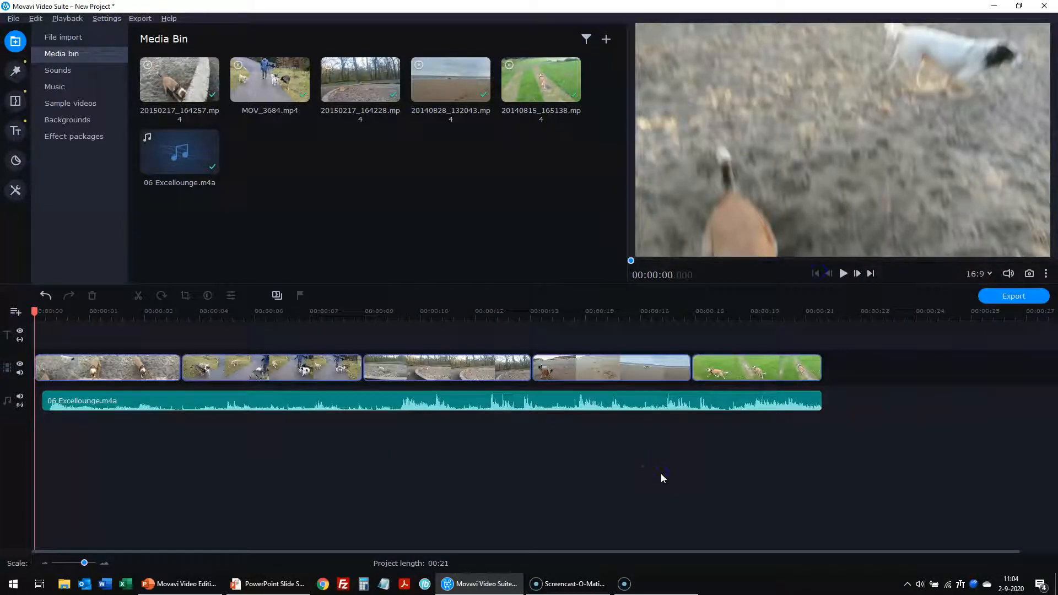
pyautogui.scroll(1, 661, 475)
pyautogui.scroll(-1, 661, 474)
pyautogui.click(843, 273)
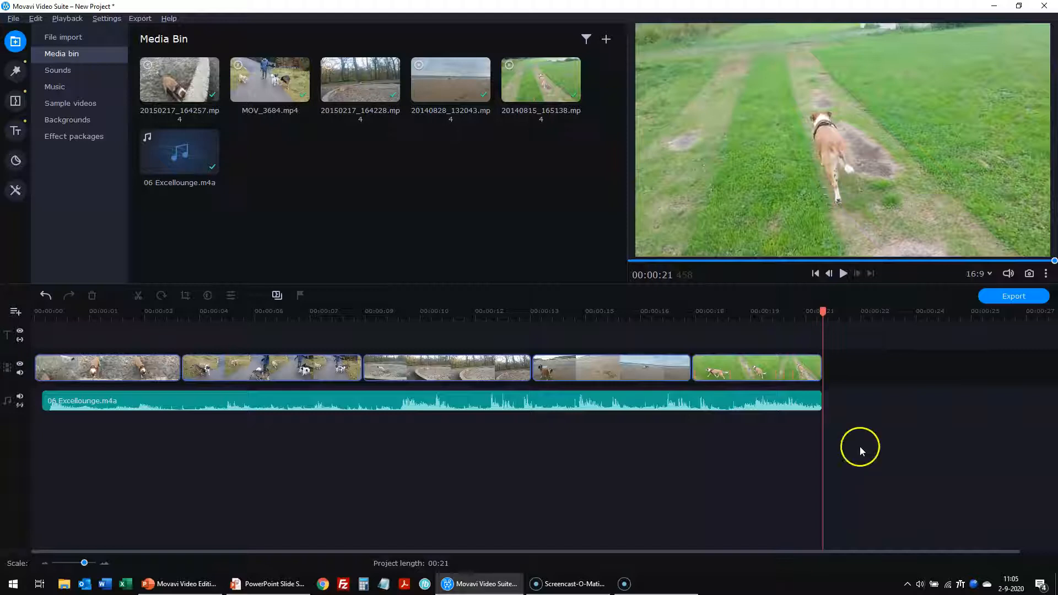
# - Align the music to start with the first clip and end with the last at 00:21
pyautogui.moveTo(823, 310); pyautogui.dragTo(38, 325)
pyautogui.moveTo(186, 402); pyautogui.dragTo(176, 404)
pyautogui.moveTo(819, 408)
pyautogui.mouseDown()
pyautogui.moveTo(810, 403)
pyautogui.moveTo(819, 407)
pyautogui.mouseUp()
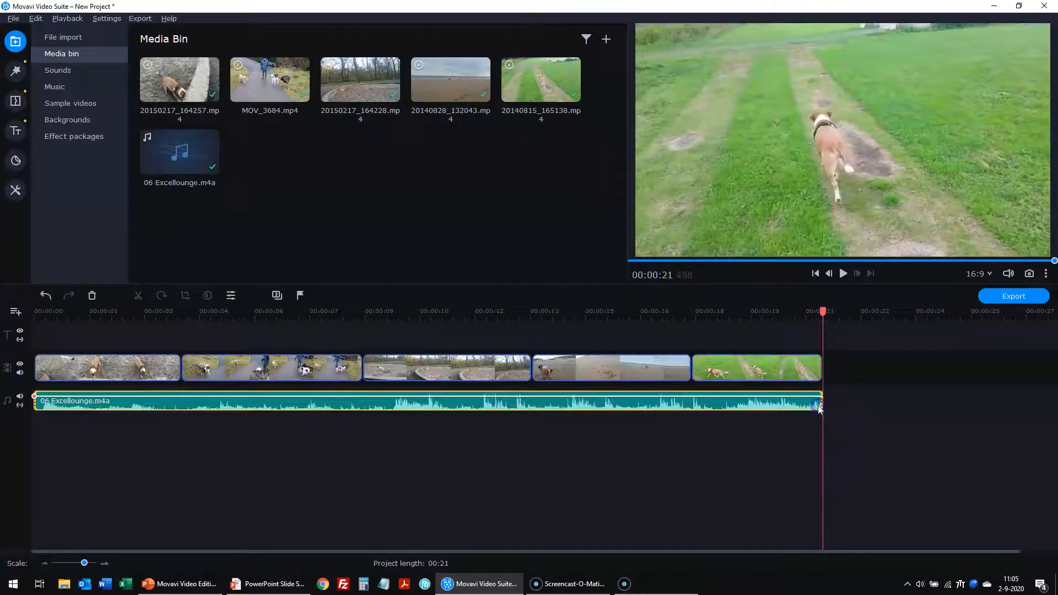
pyautogui.click(139, 457)
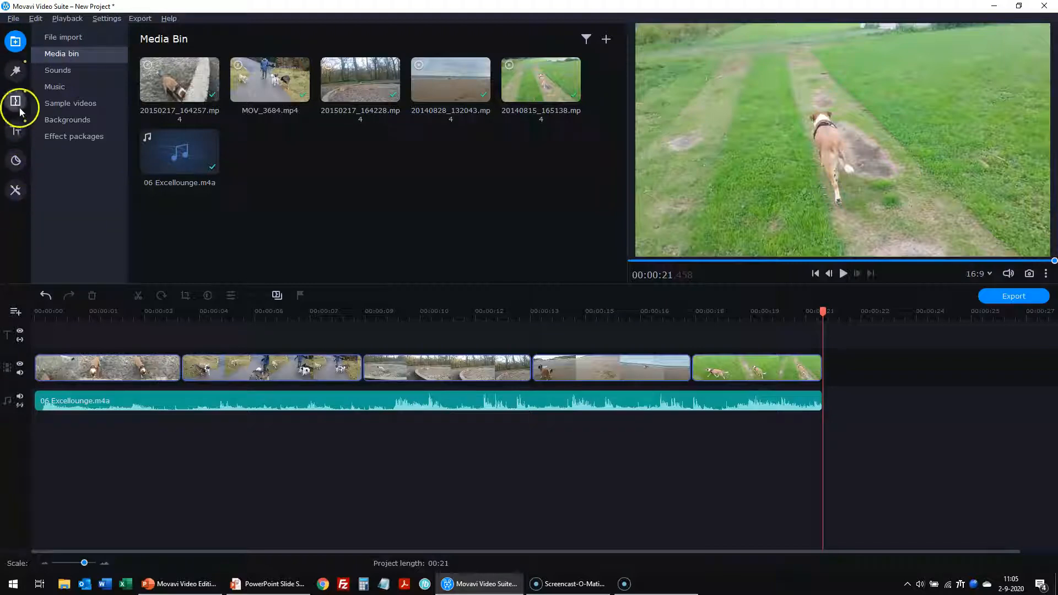
# - Browse the Transitions, Titles, Stickers and Tools tabs, then return to Filters
pyautogui.click(16, 71)
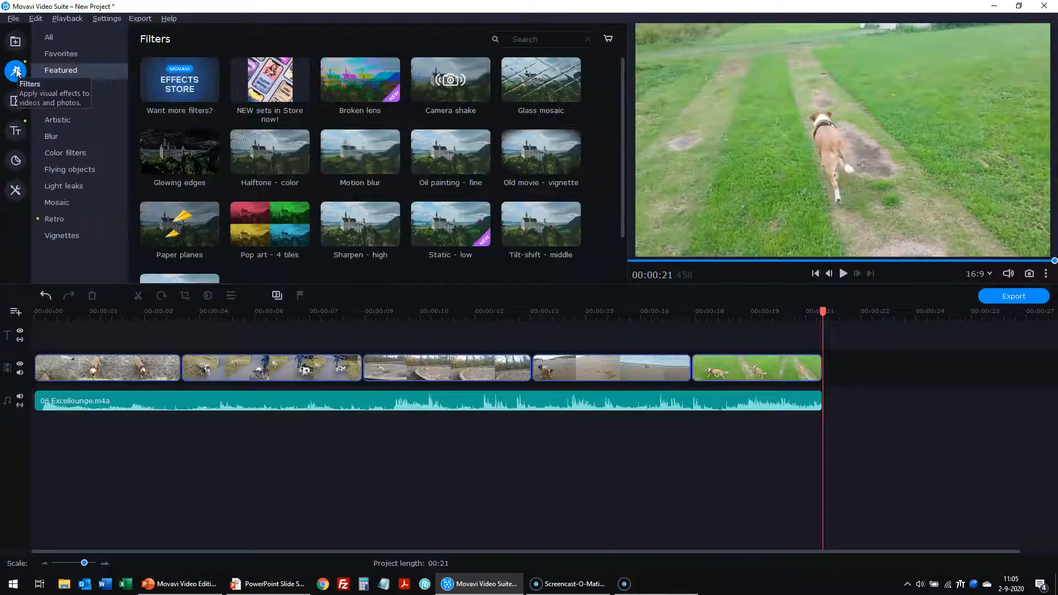
pyautogui.click(16, 102)
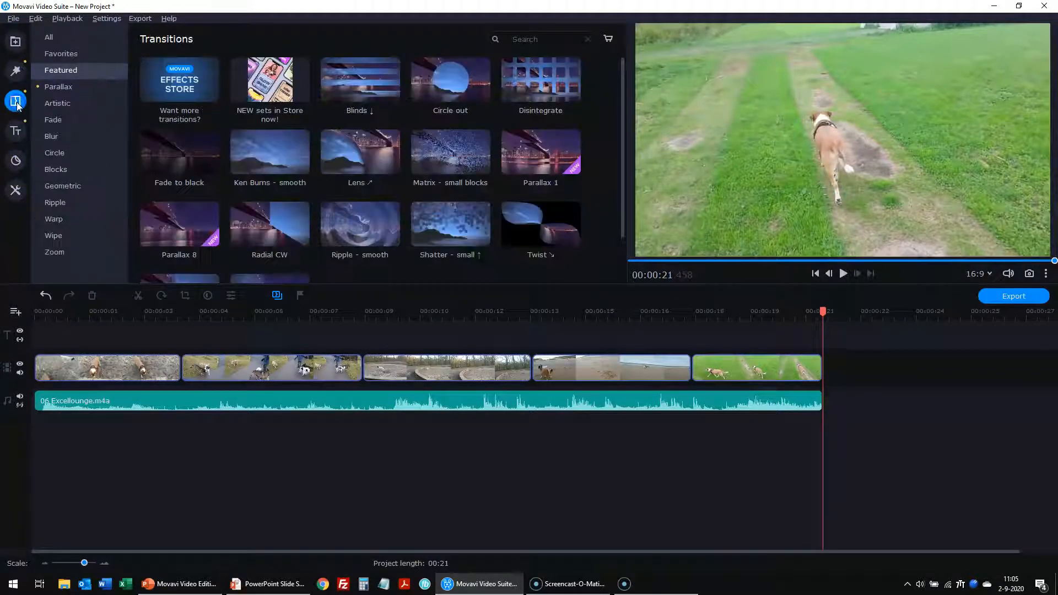
pyautogui.click(15, 132)
pyautogui.click(17, 158)
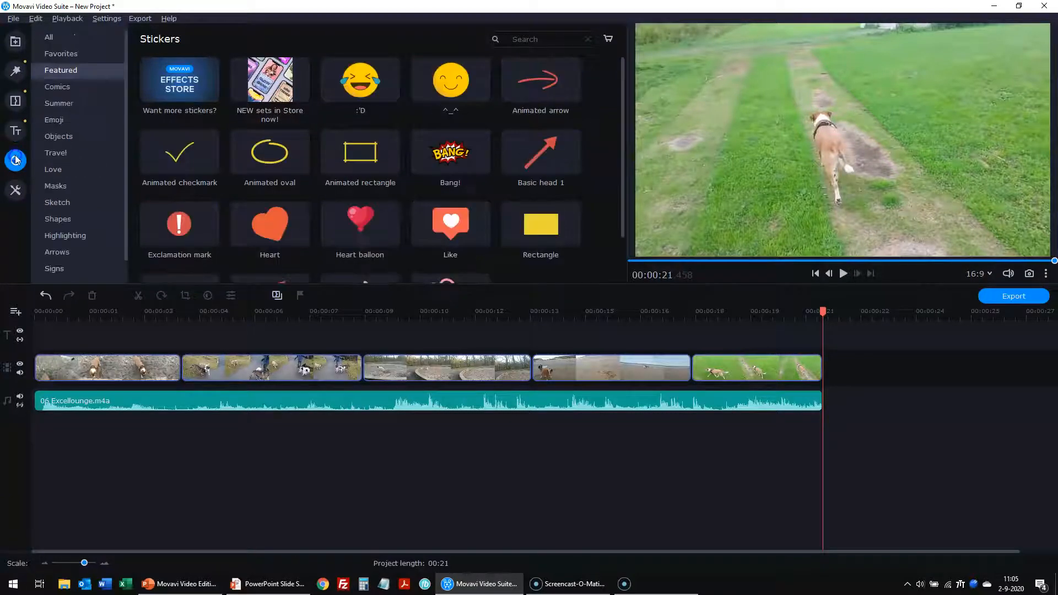
pyautogui.click(16, 192)
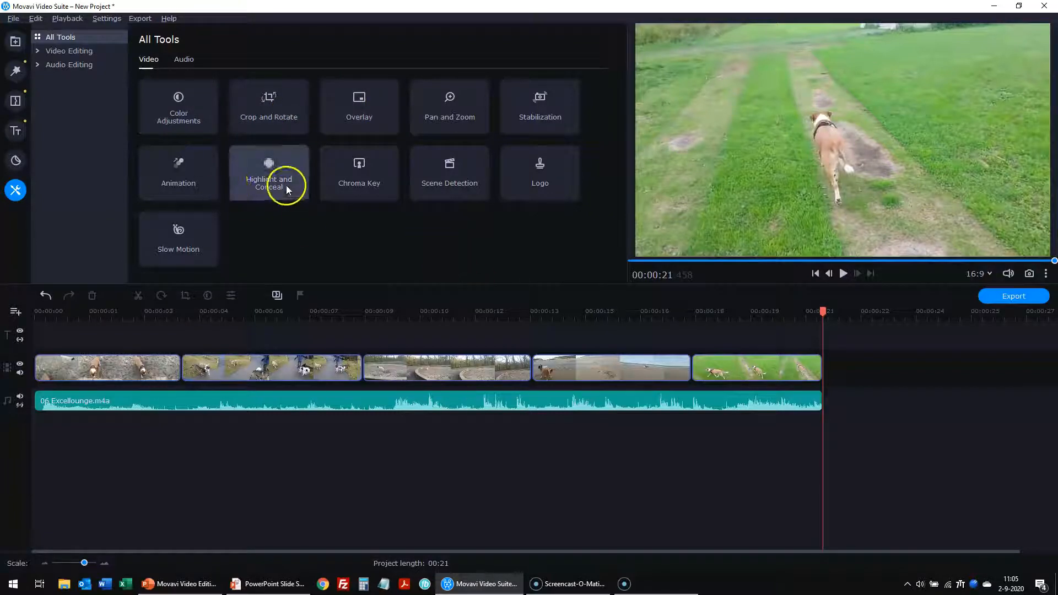
pyautogui.click(14, 71)
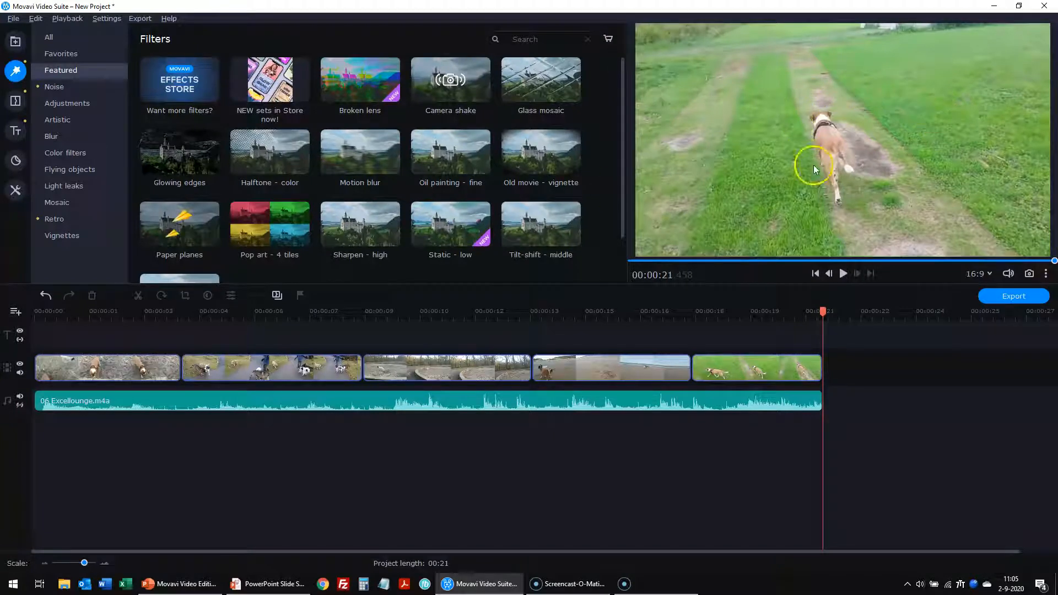
# - Preview the montage full screen, then select the first clip and move to its start
pyautogui.doubleClick(868, 173)
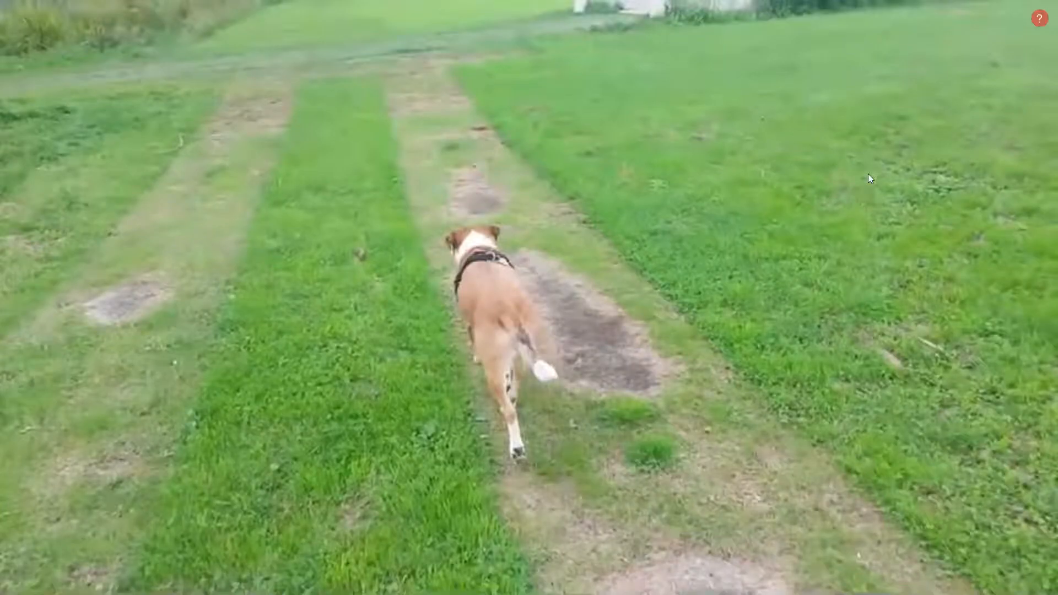
pyautogui.doubleClick(868, 174)
pyautogui.click(873, 363)
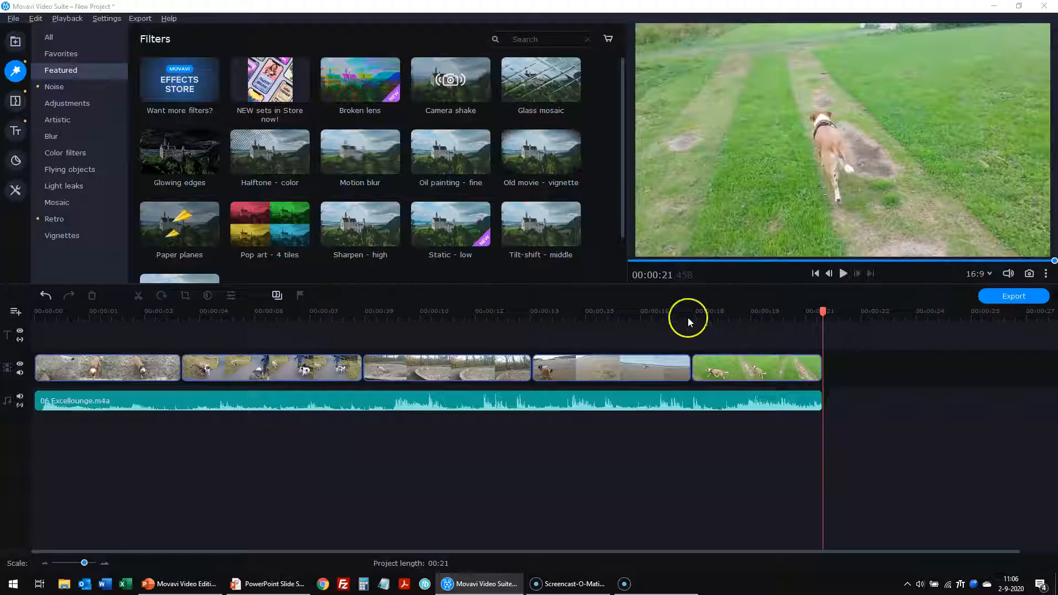
pyautogui.click(136, 367)
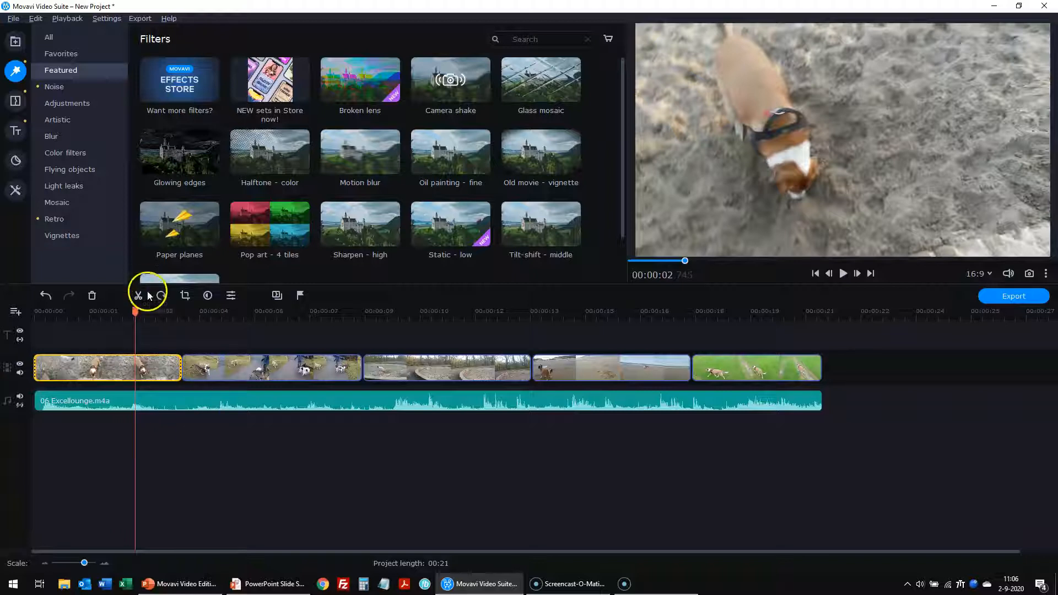
pyautogui.moveTo(135, 310); pyautogui.dragTo(34, 311)
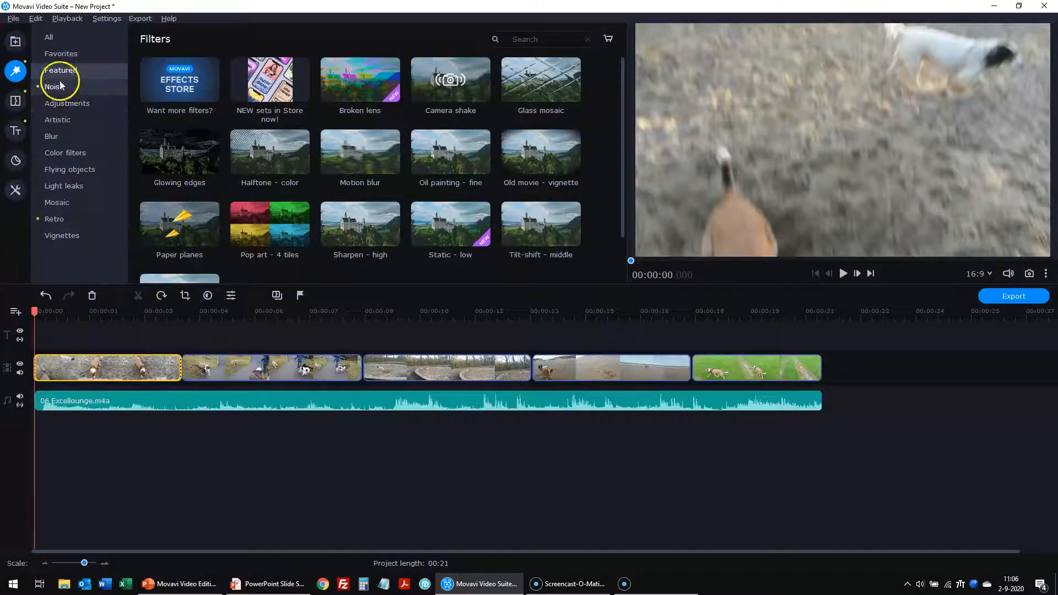
# - Show all filters, search 'kal' and mark Kaleidoscope as a favourite
pyautogui.click(48, 37)
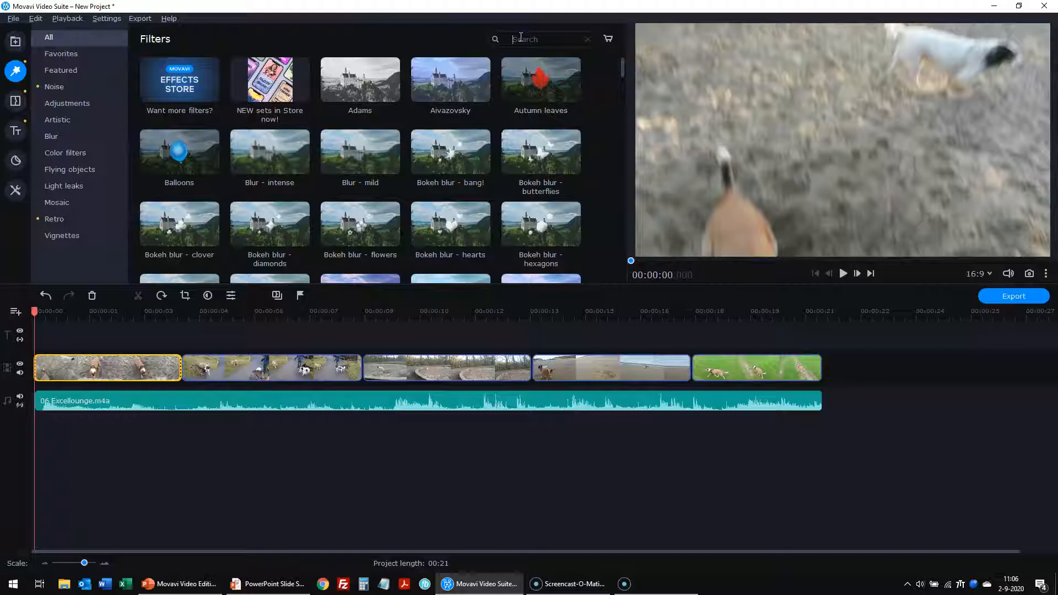
pyautogui.write('kalei')
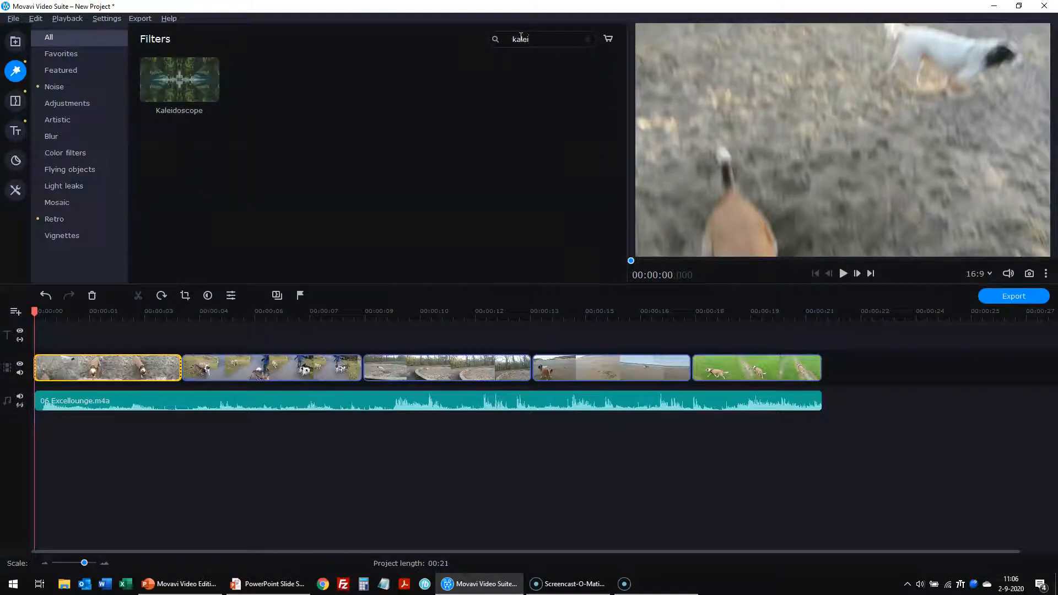
pyautogui.click(201, 82)
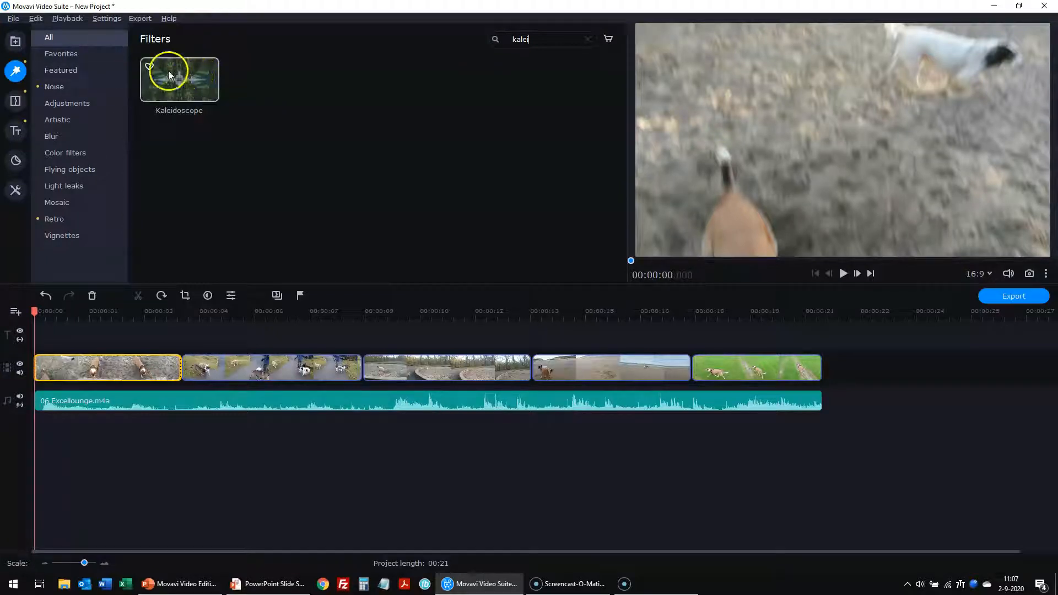
pyautogui.click(150, 66)
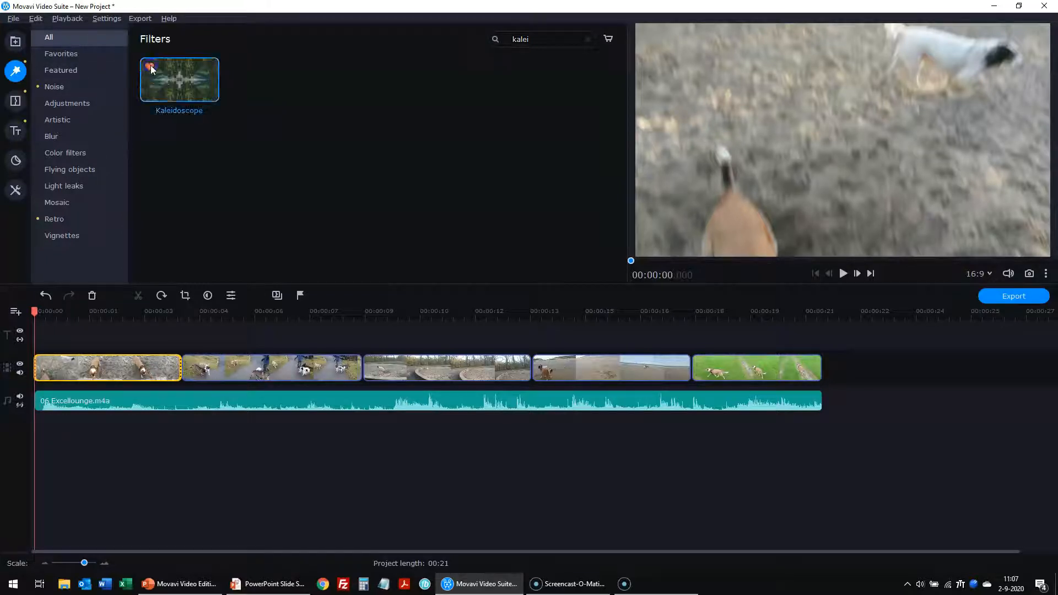
# - Check the favourites list, then unmark and re-mark Kaleidoscope as a favourite
pyautogui.click(97, 62)
pyautogui.click(148, 86)
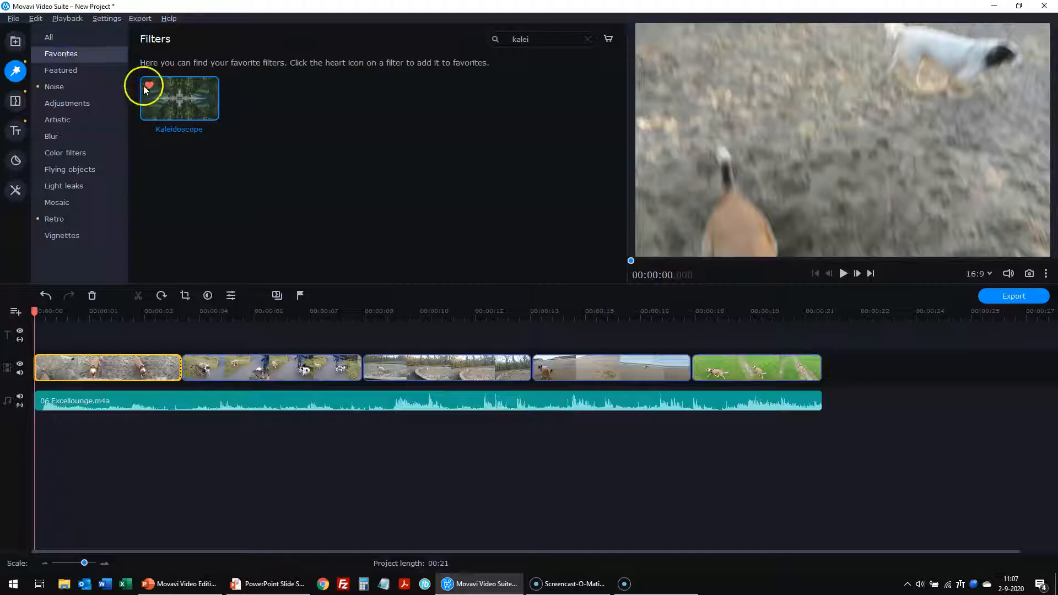
pyautogui.click(59, 70)
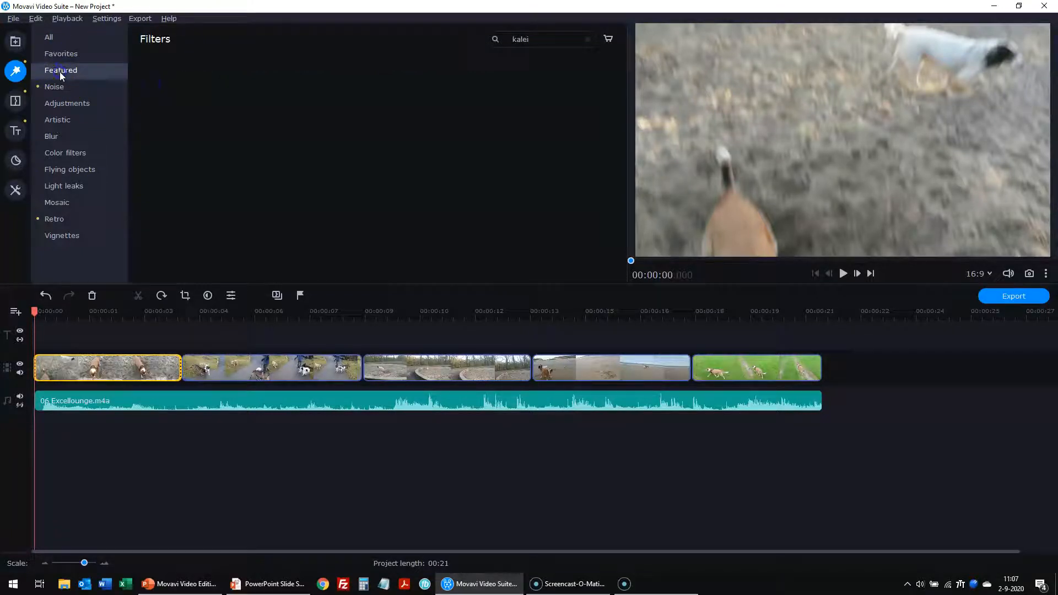
pyautogui.click(49, 37)
pyautogui.click(154, 88)
pyautogui.click(150, 66)
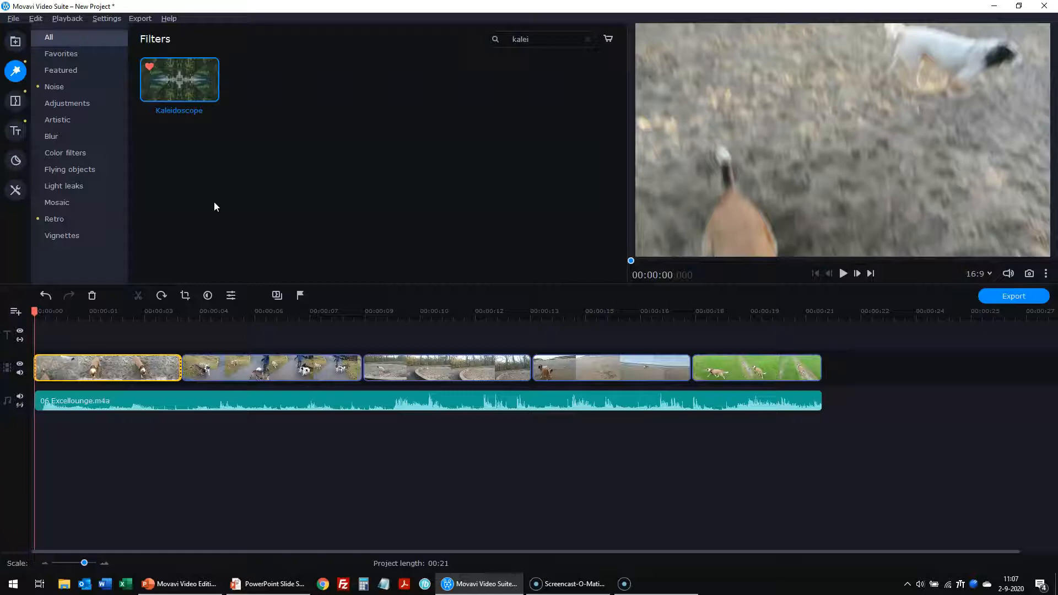
# - Apply the Kaleidoscope filter to the first clip and play it to preview the effect
pyautogui.moveTo(182, 78); pyautogui.dragTo(47, 367)
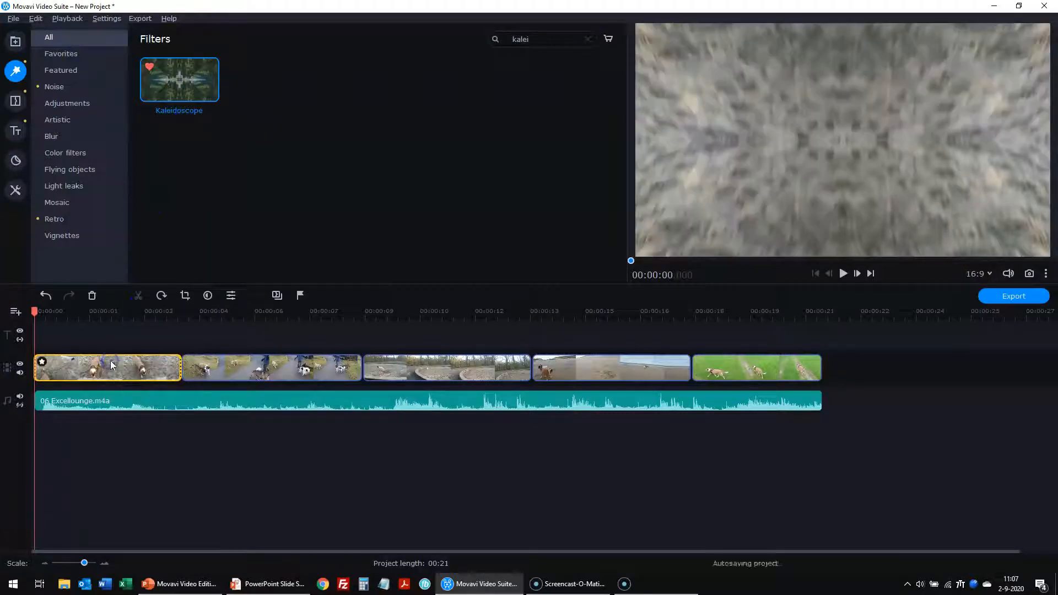
pyautogui.click(43, 363)
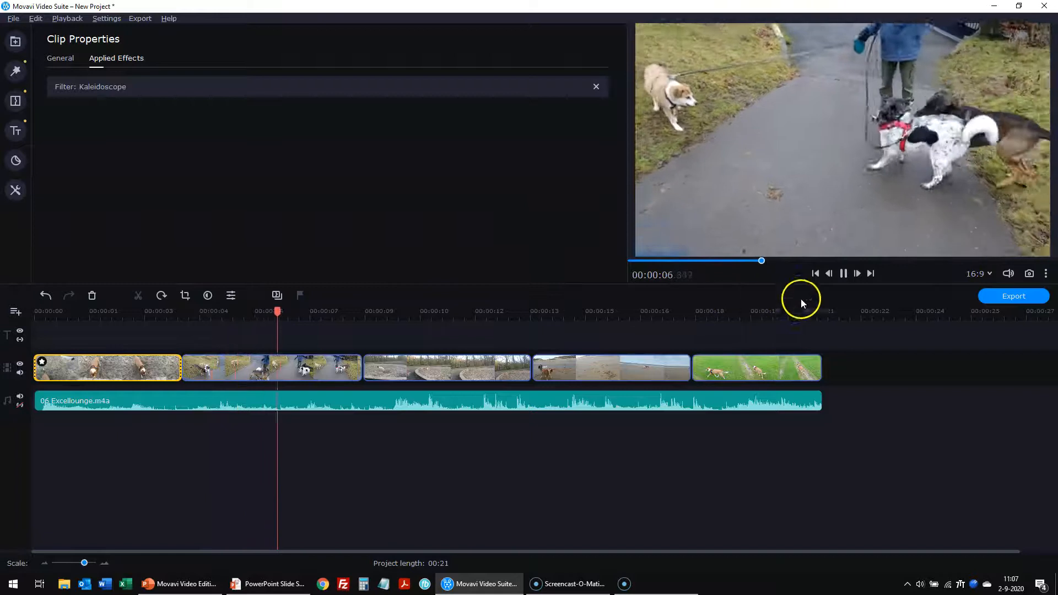
pyautogui.click(838, 277)
pyautogui.click(814, 273)
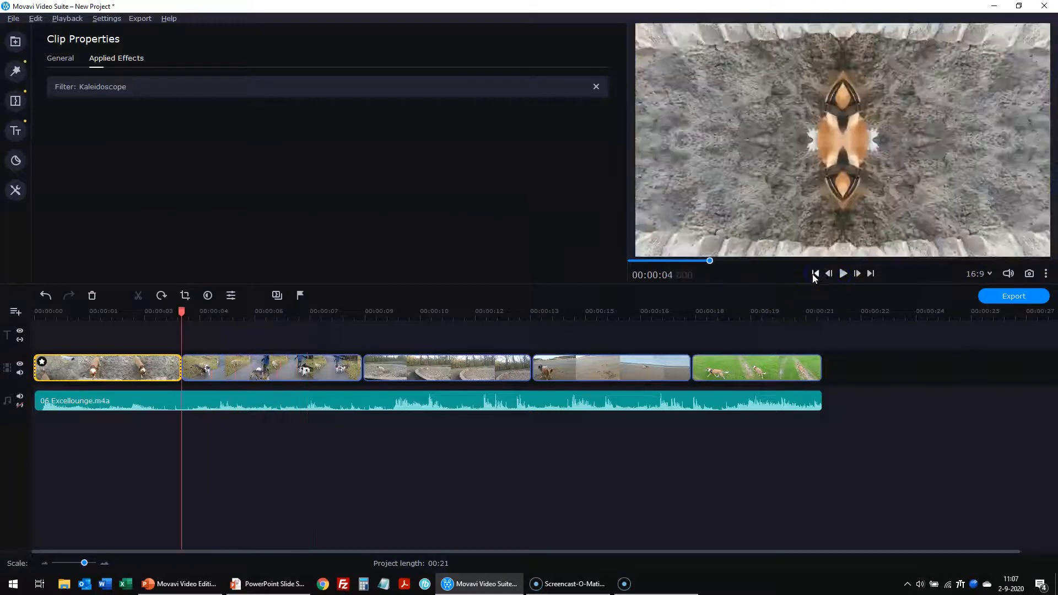
pyautogui.click(813, 273)
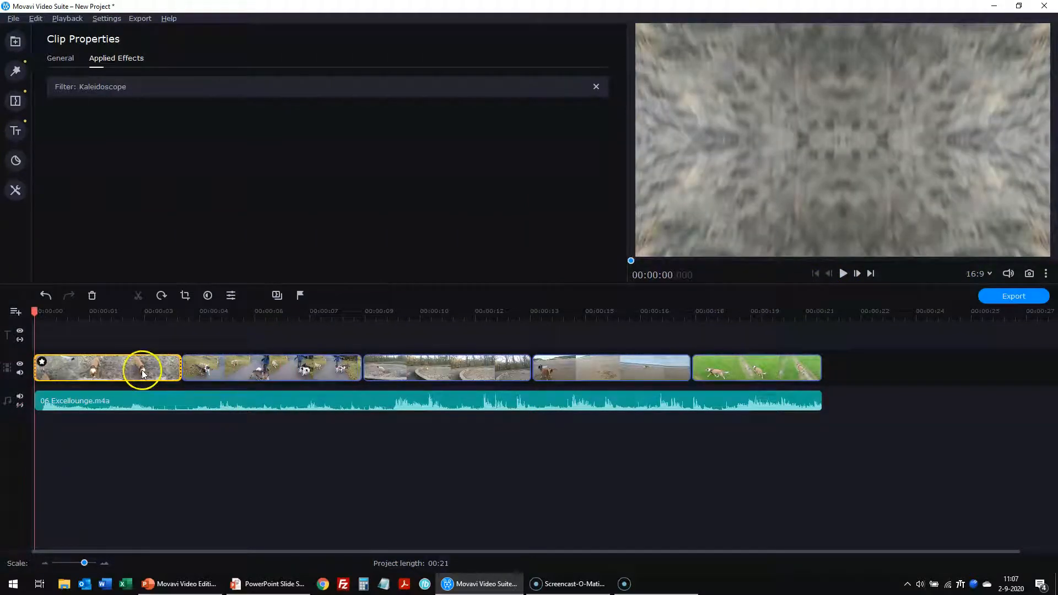
pyautogui.click(843, 277)
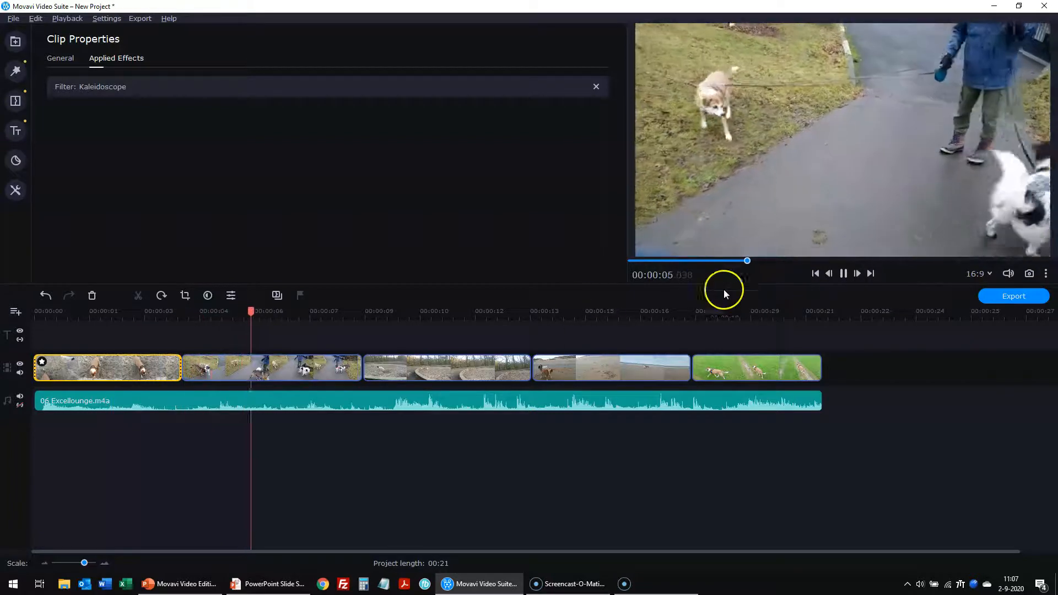
pyautogui.click(841, 275)
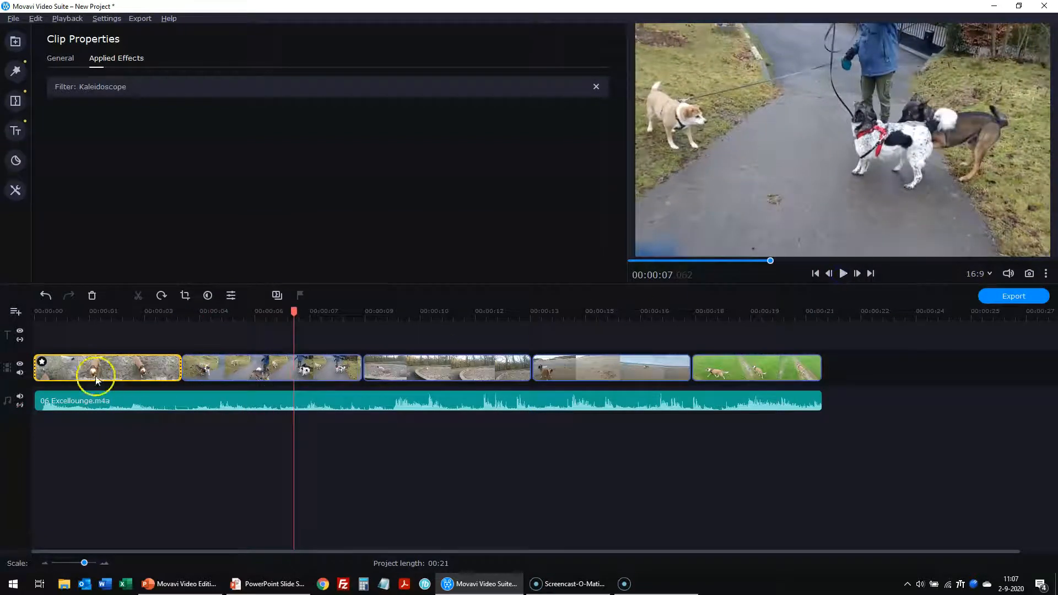
# - Remove Kaleidoscope from the first clip's applied effects and rewind to the start
pyautogui.click(42, 361)
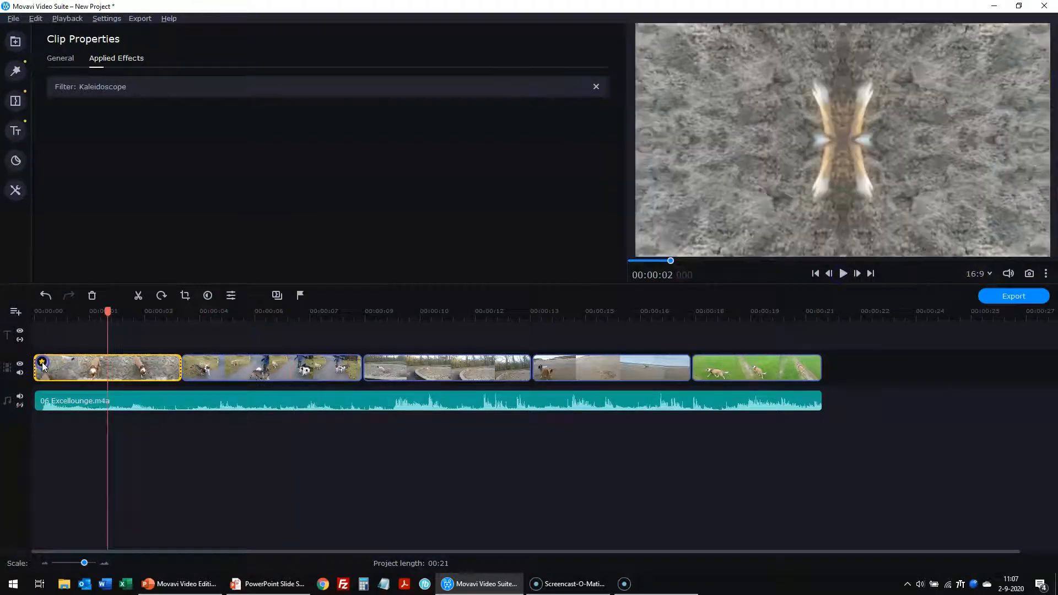
pyautogui.click(596, 89)
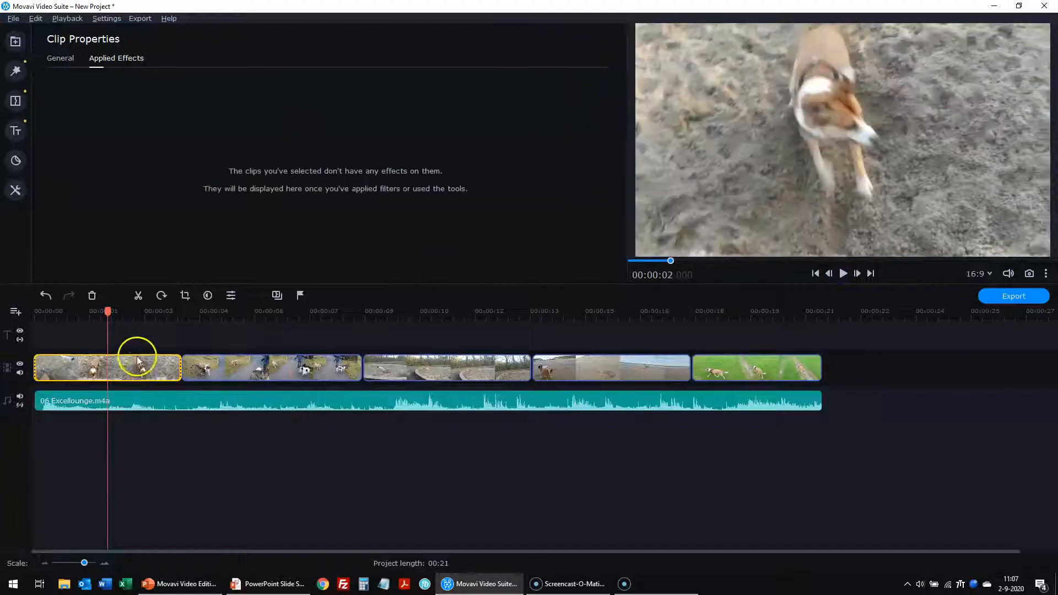
pyautogui.moveTo(107, 314); pyautogui.dragTo(34, 312)
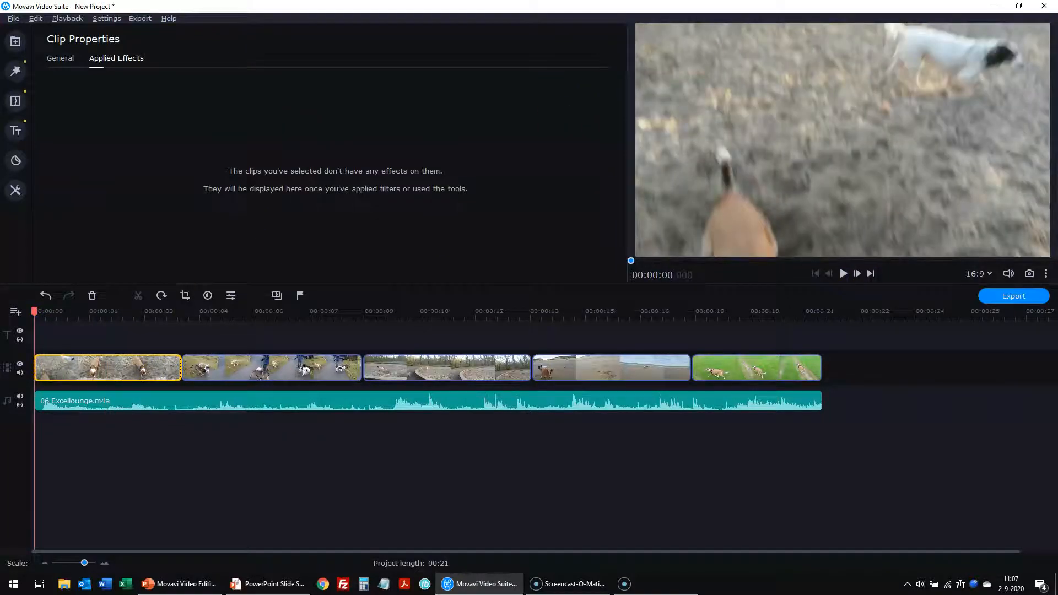
pyautogui.click(13, 71)
# - Clear the old search in Adjustments filters and drop Posterize onto the first clip
pyautogui.click(65, 104)
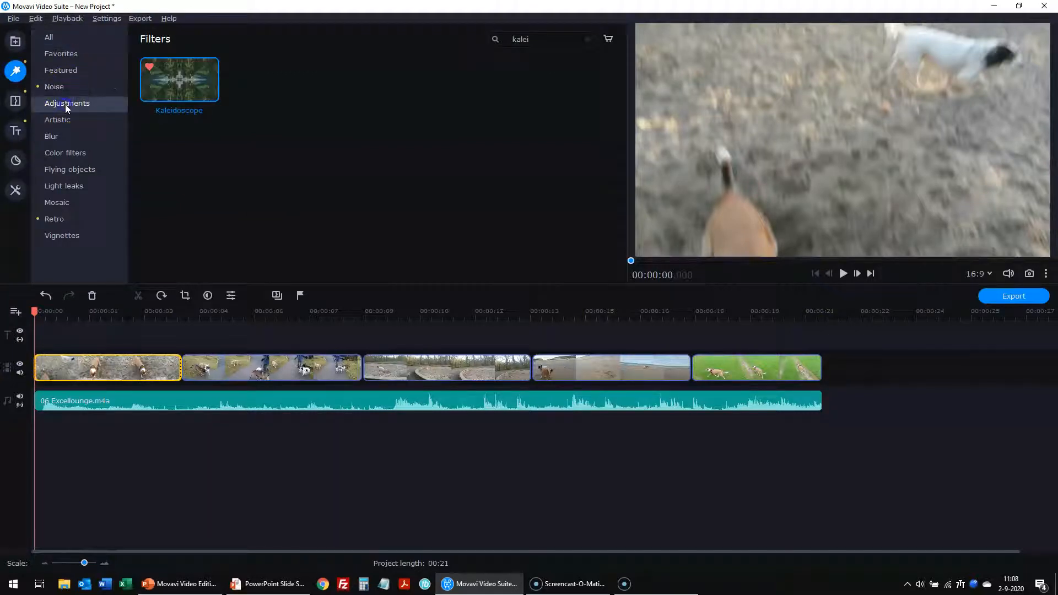
pyautogui.click(553, 33)
pyautogui.press('BackSpace')
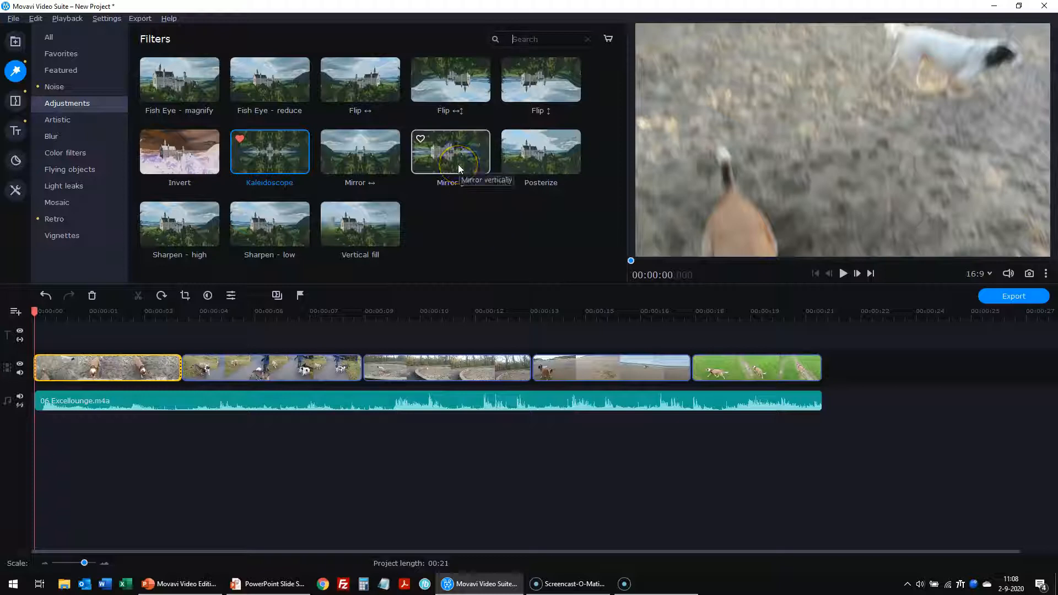
pyautogui.moveTo(548, 158); pyautogui.dragTo(109, 367)
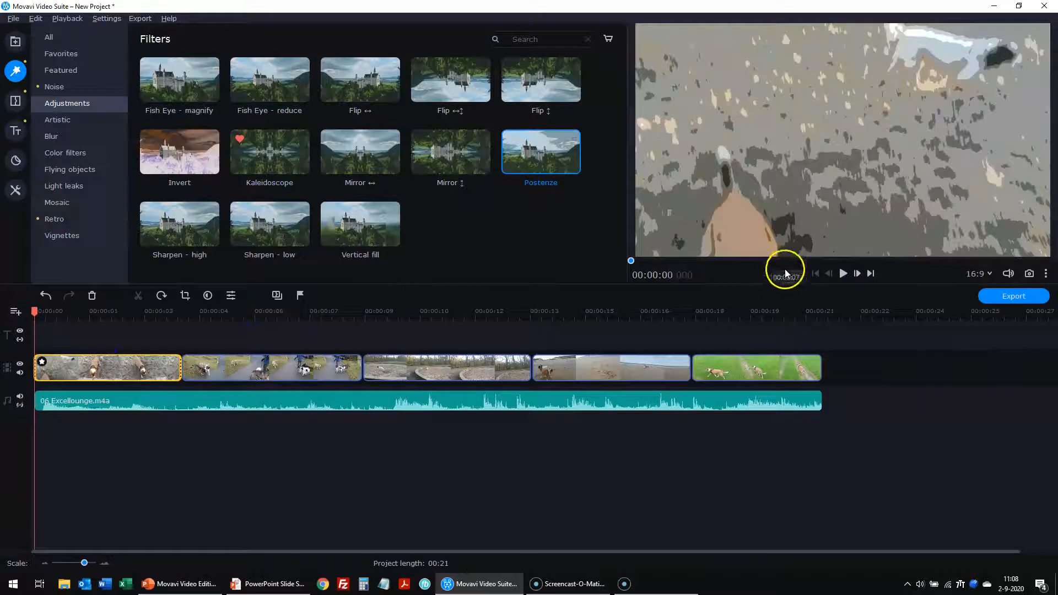
# - Preview the posterized clip, then remove Posterize from the first clip's applied effects
pyautogui.click(841, 274)
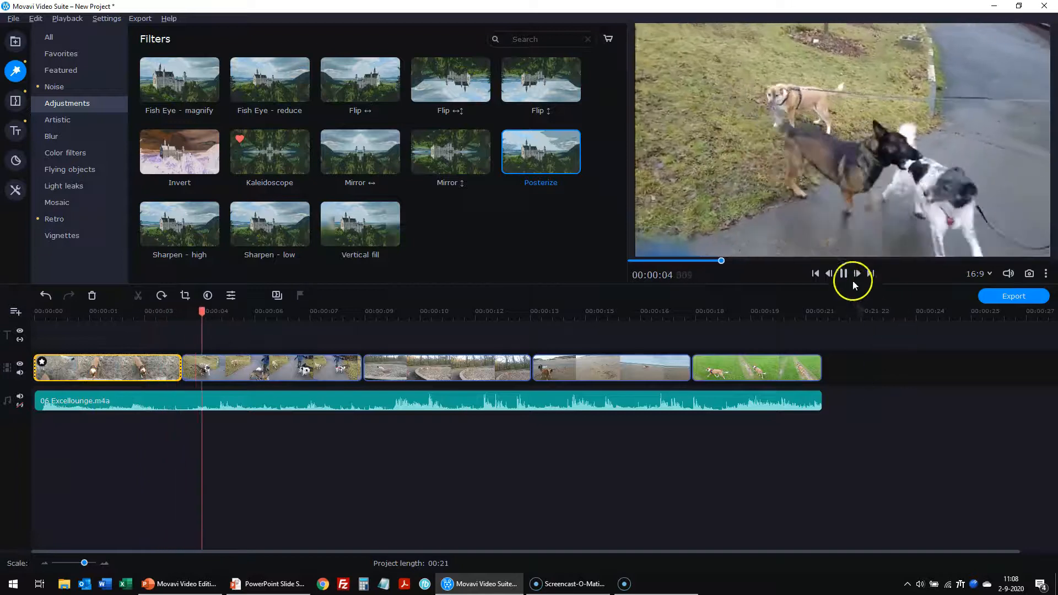
pyautogui.click(843, 274)
pyautogui.click(43, 362)
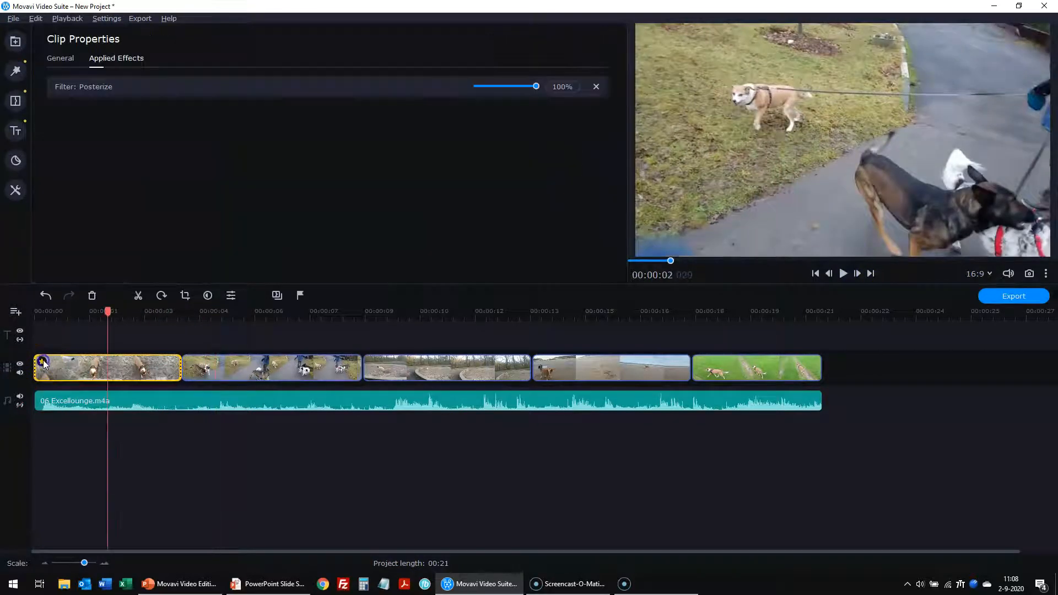
pyautogui.click(595, 88)
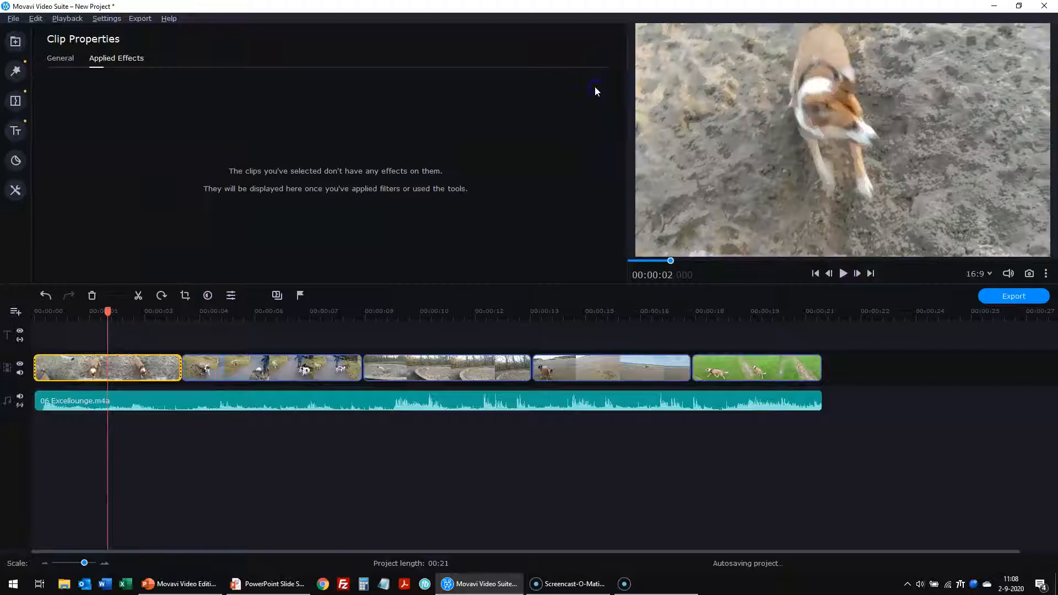
pyautogui.click(15, 70)
pyautogui.click(452, 480)
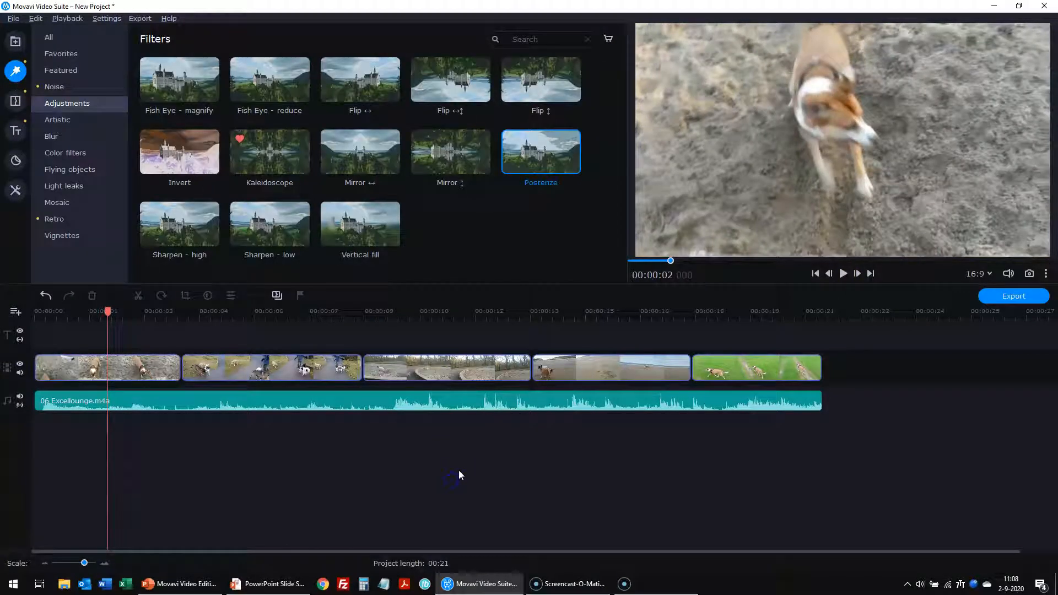
pyautogui.click(77, 372)
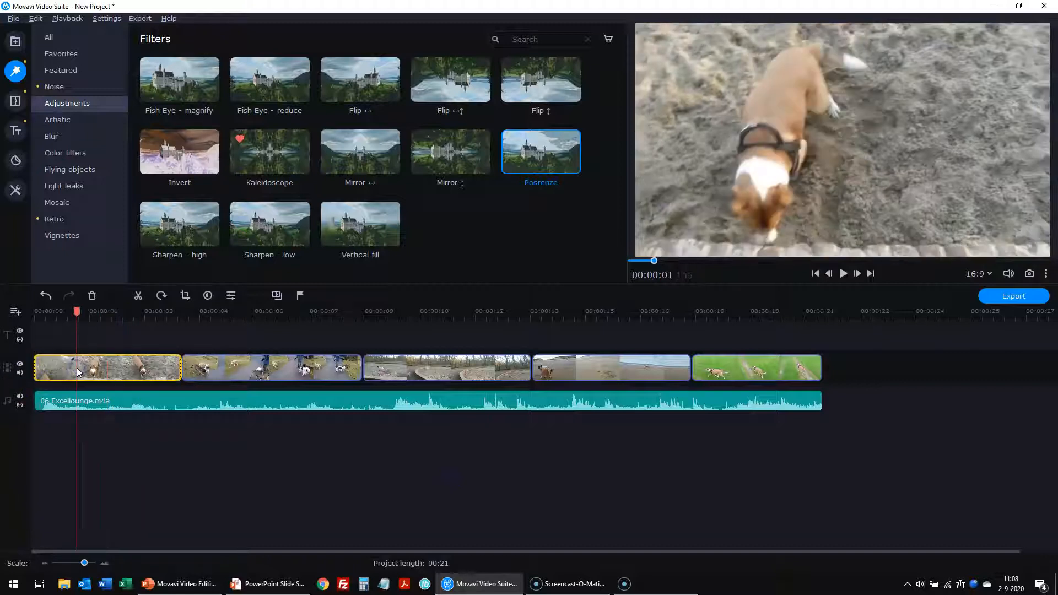
# - Try Zoom in-out transitions of about 4 seconds for all clips, then cancel
pyautogui.click(276, 297)
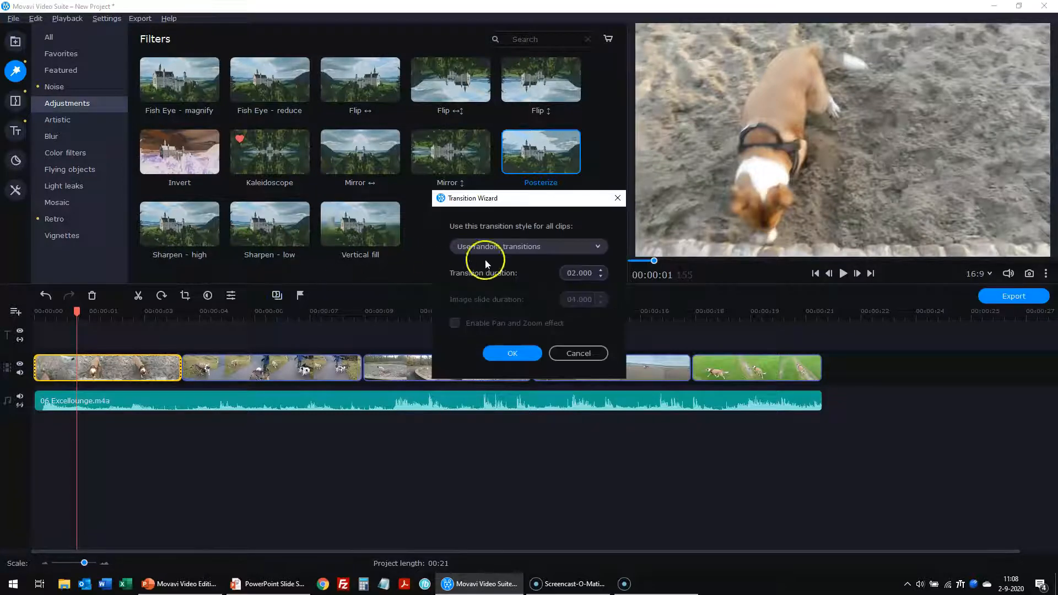
pyautogui.click(549, 247)
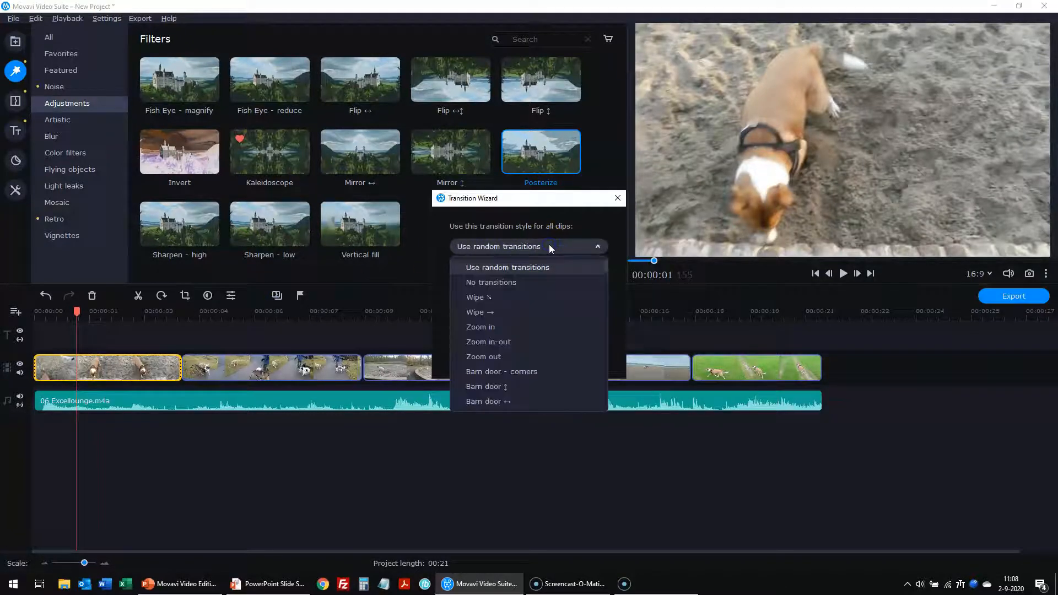
pyautogui.click(501, 343)
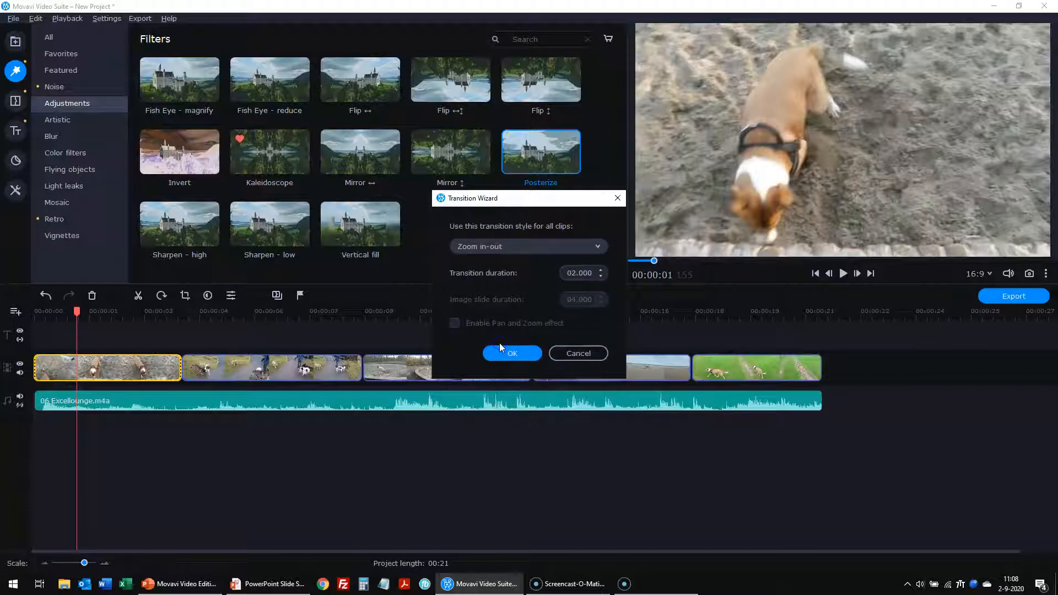
pyautogui.click(600, 271)
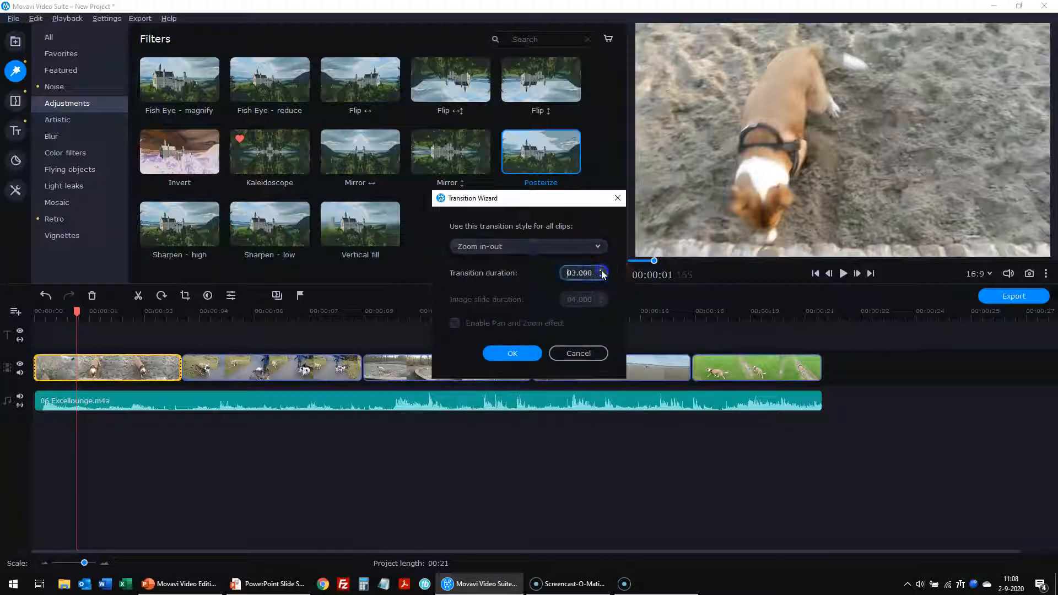
pyautogui.click(601, 272)
pyautogui.click(580, 353)
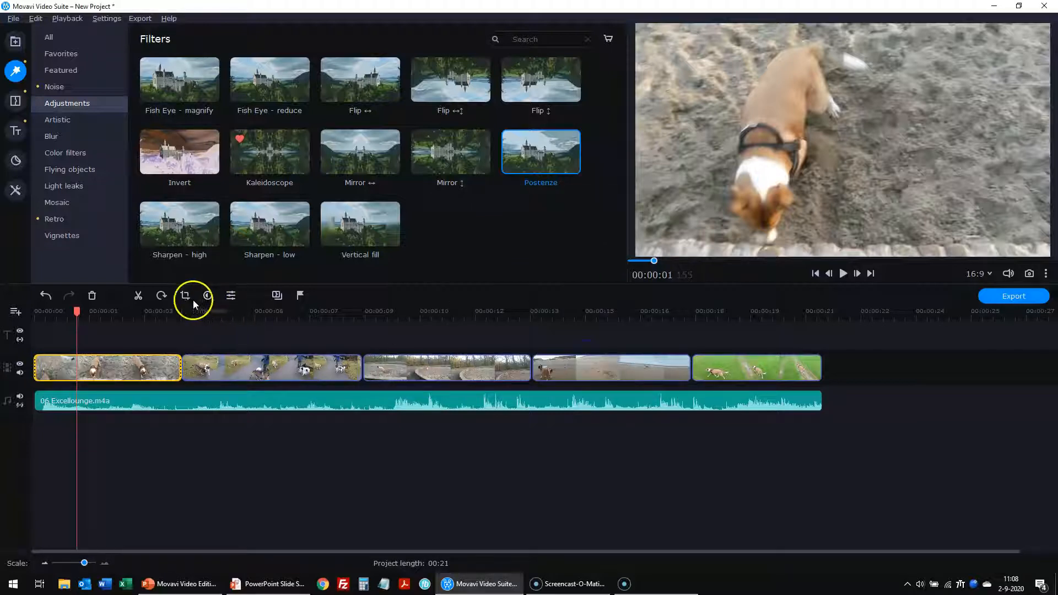
# - Add random transitions of 3 seconds between every clip
pyautogui.click(277, 295)
pyautogui.click(601, 270)
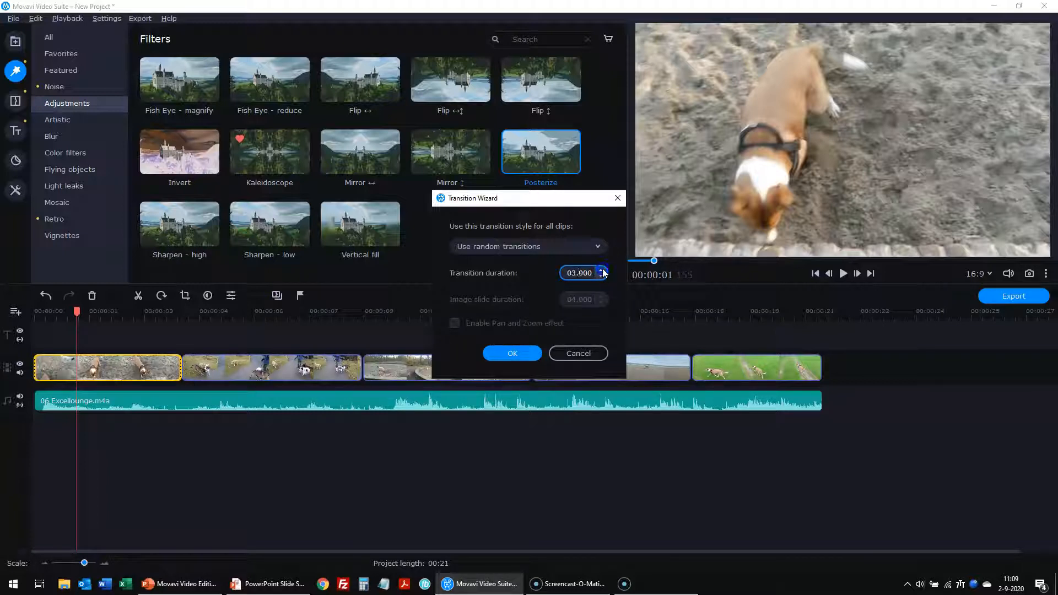
pyautogui.click(512, 353)
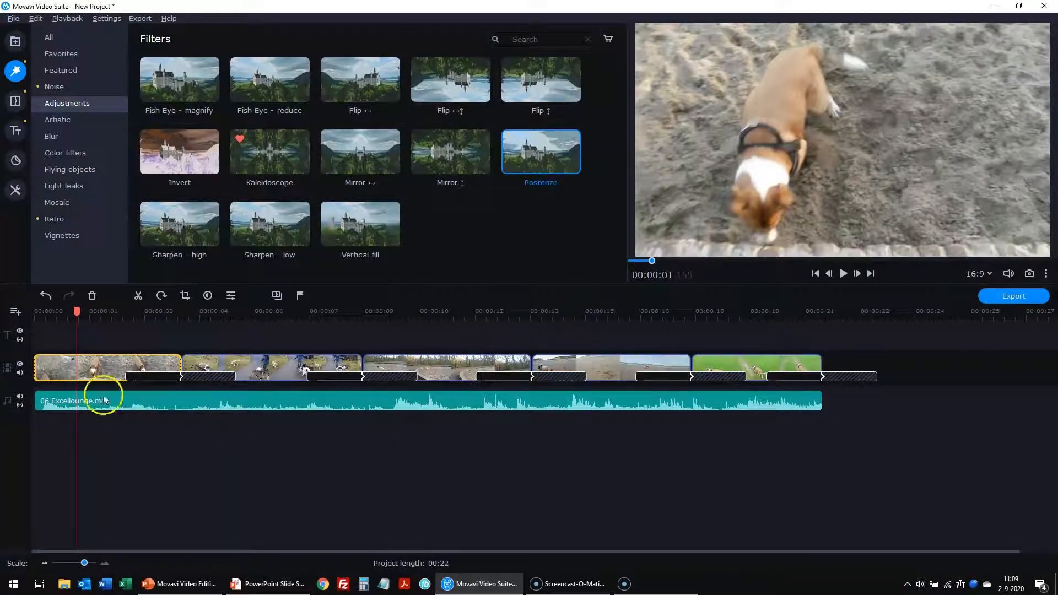
# - Play the montage with its new transitions and open the first transition's 3-second Smear properties
pyautogui.click(839, 273)
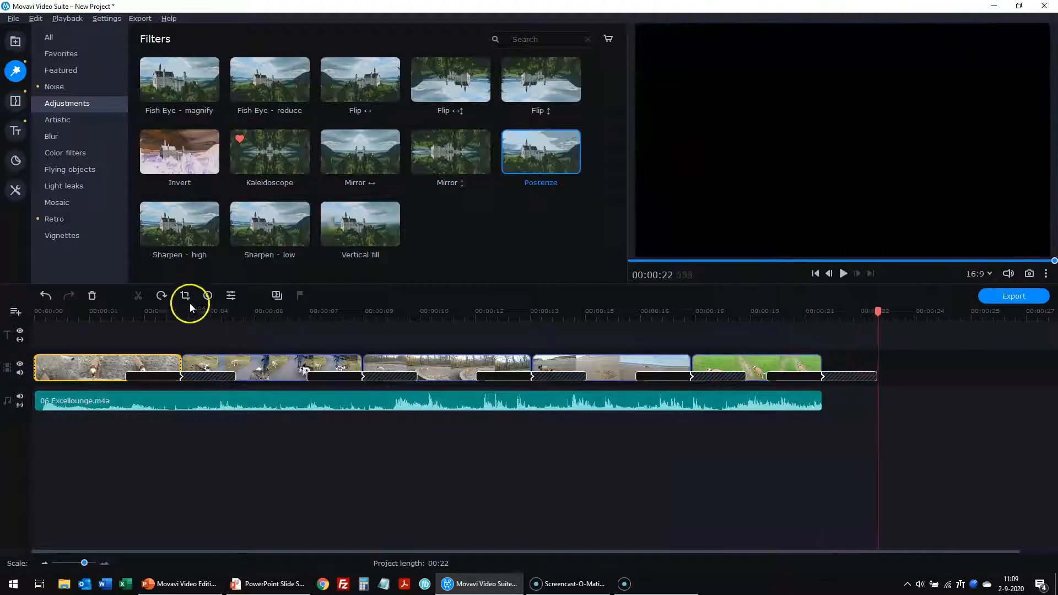
pyautogui.doubleClick(222, 377)
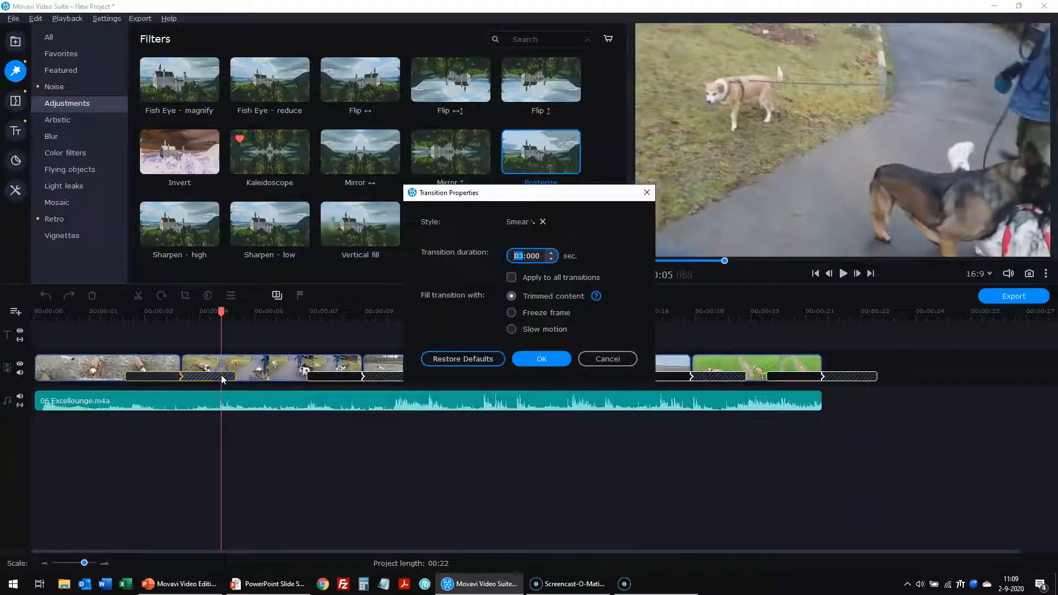
# - Remove and restore the first transition, then apply Zoom in-out to all clips
pyautogui.click(543, 221)
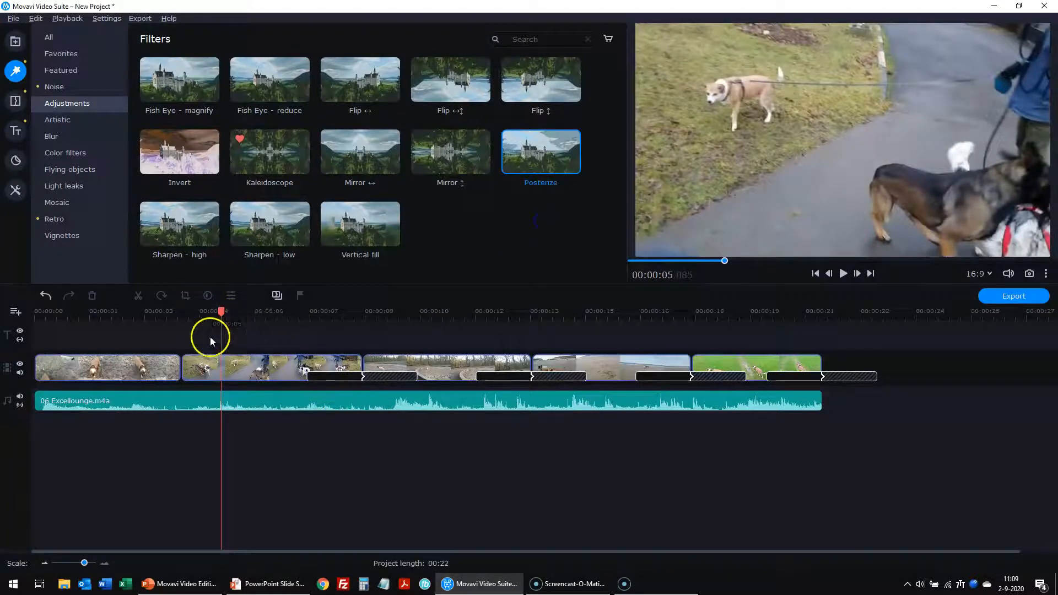
pyautogui.click(45, 296)
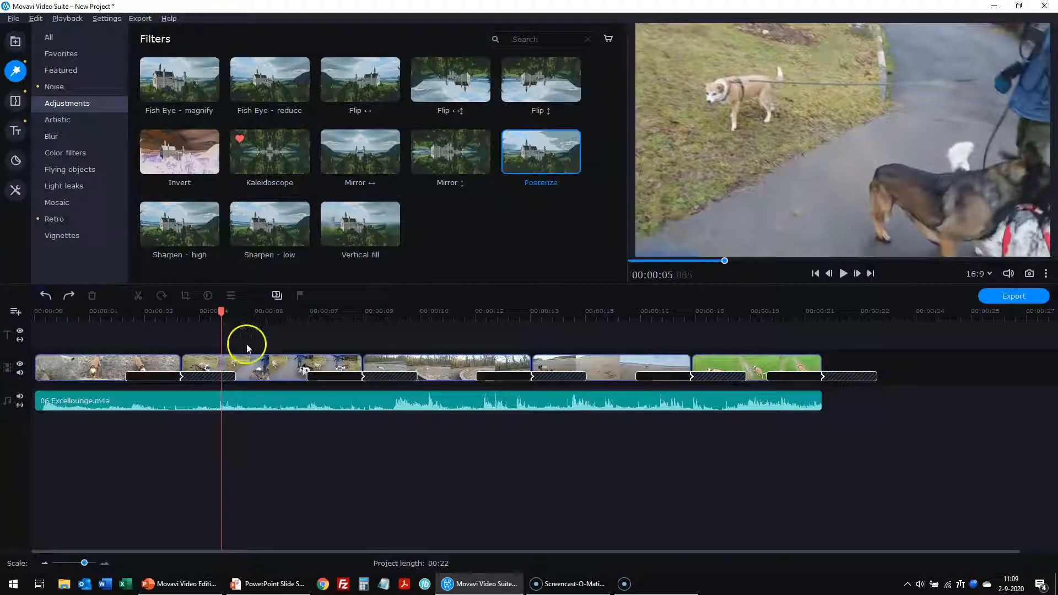
pyautogui.click(277, 296)
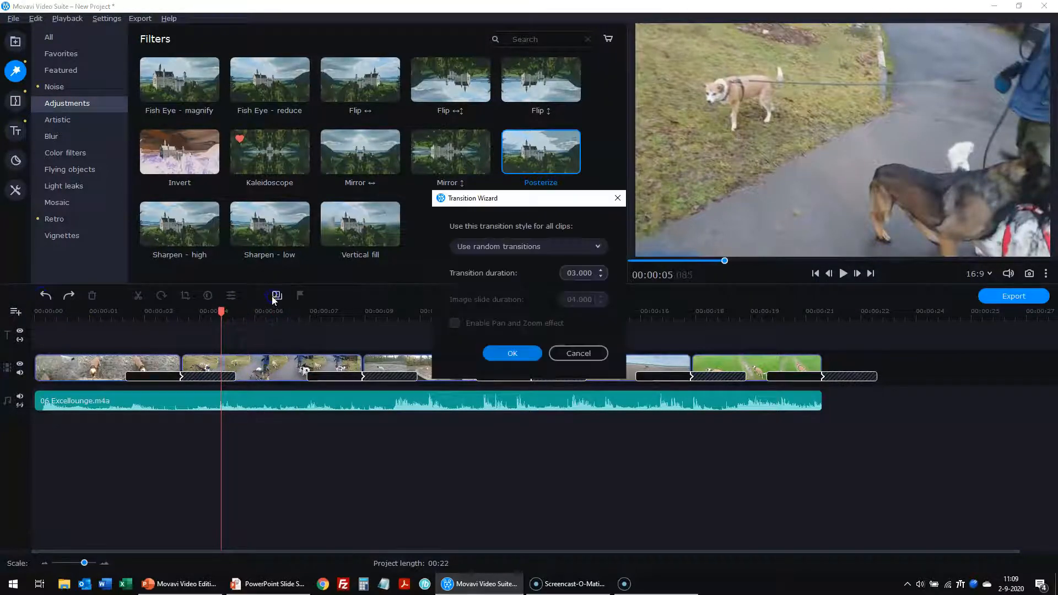
pyautogui.click(596, 247)
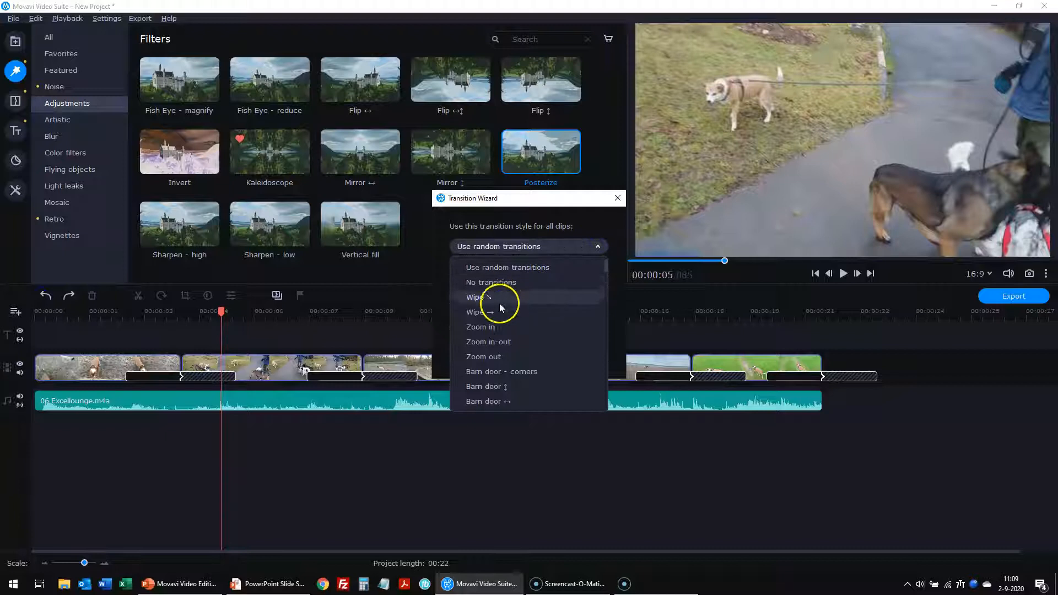
pyautogui.click(491, 338)
pyautogui.click(511, 354)
# - Play the montage from the first clip to preview the Zoom in-out transitions, then stop
pyautogui.click(117, 367)
pyautogui.click(840, 273)
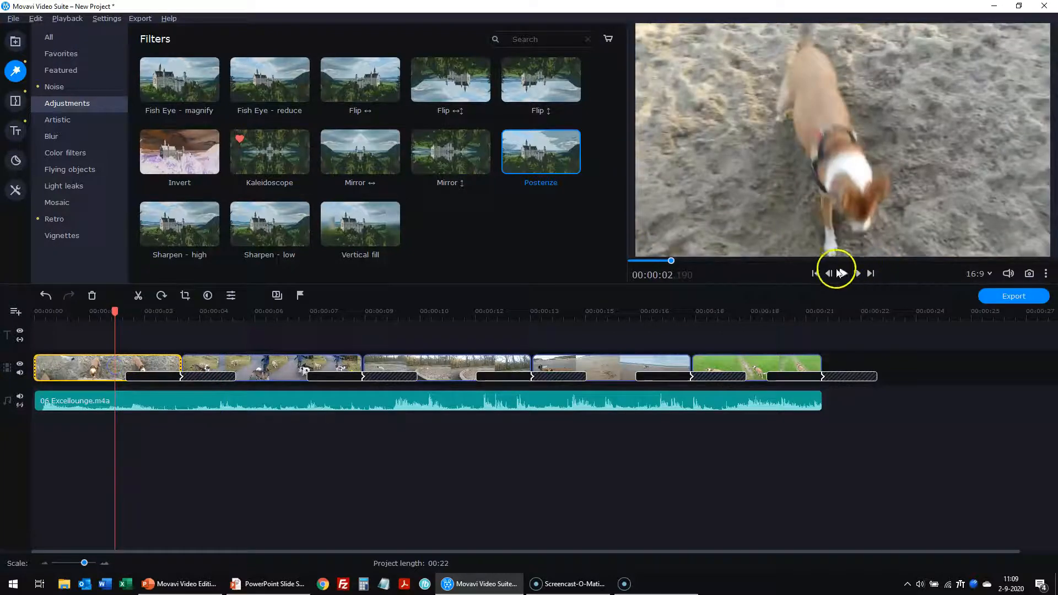
pyautogui.click(834, 385)
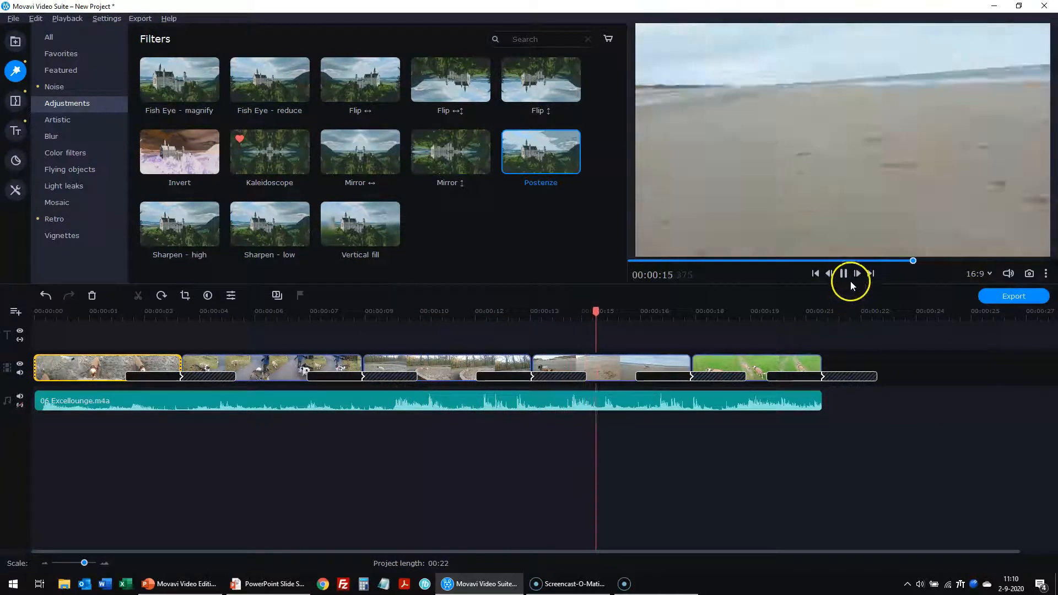
pyautogui.click(816, 274)
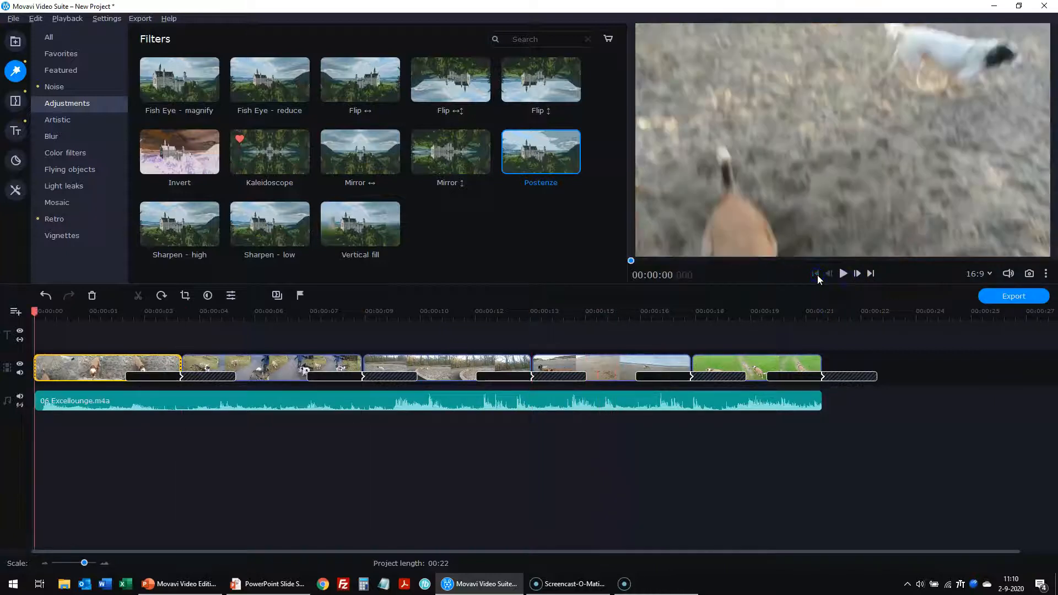
# - Remove all transitions, then place Ken Burns - smooth at the joins after clips 1 and 3
pyautogui.rightClick(209, 377)
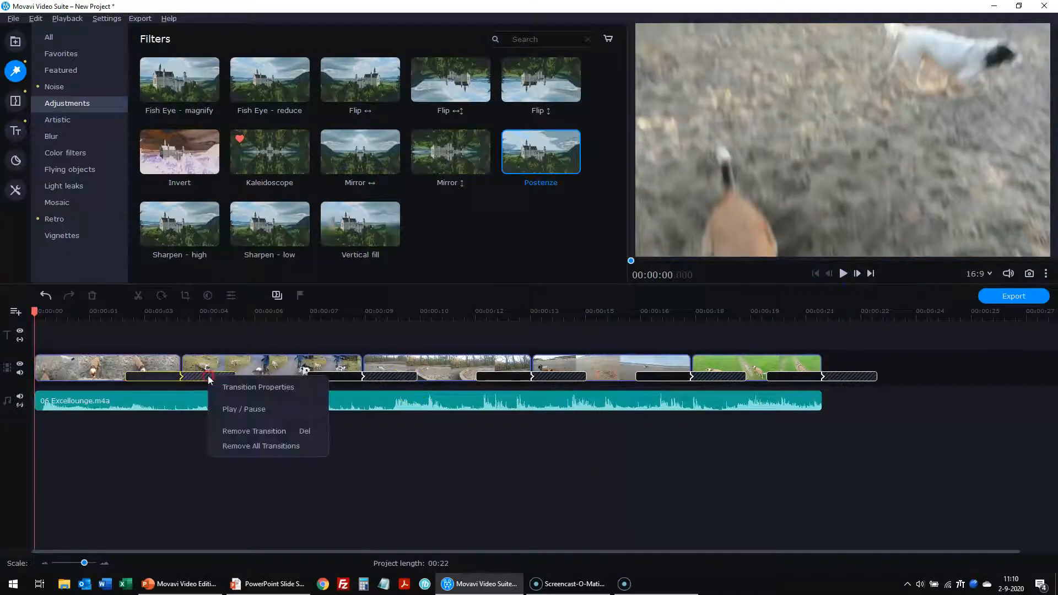
pyautogui.click(240, 445)
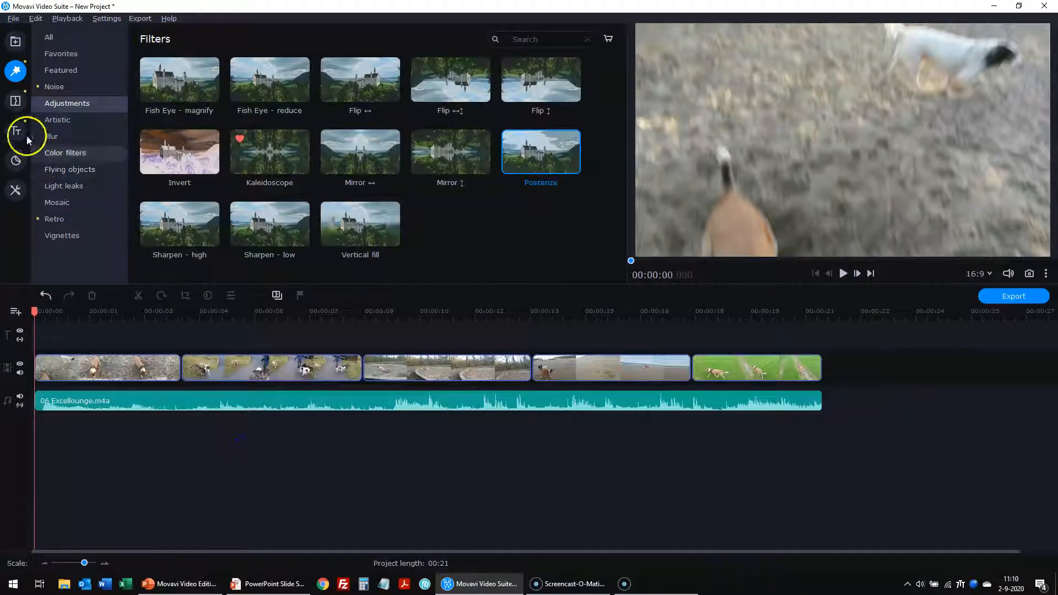
pyautogui.click(15, 100)
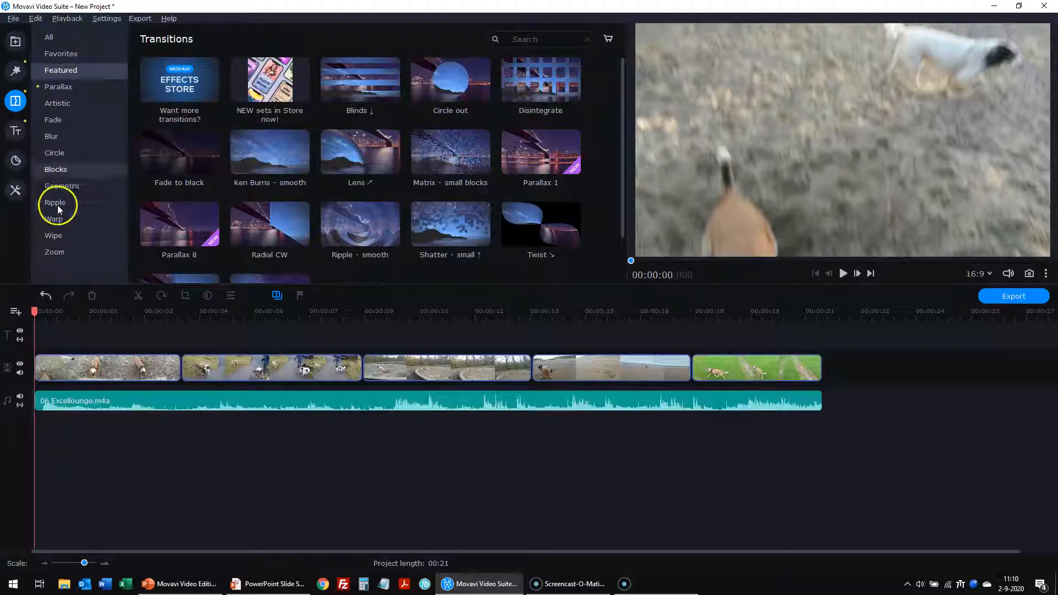
pyautogui.click(49, 37)
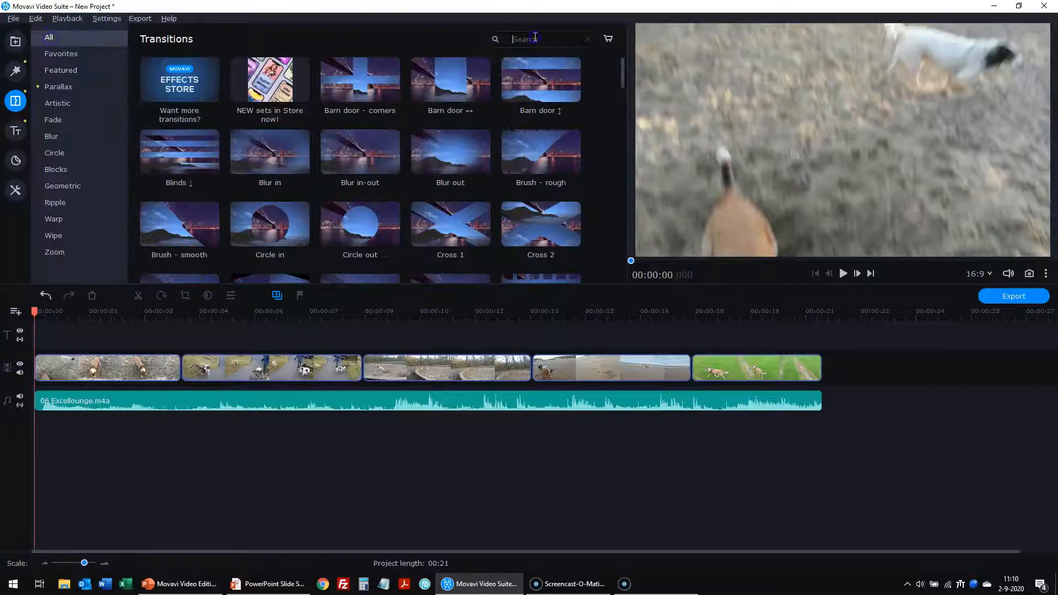
pyautogui.write('ken')
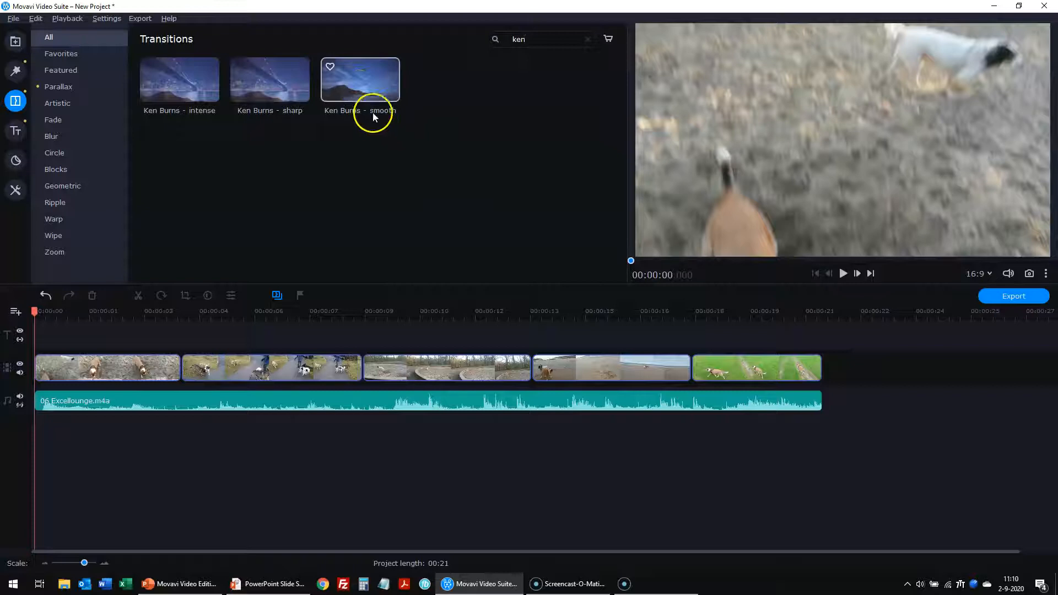
pyautogui.moveTo(359, 86); pyautogui.dragTo(208, 342)
pyautogui.moveTo(316, 95); pyautogui.dragTo(509, 329)
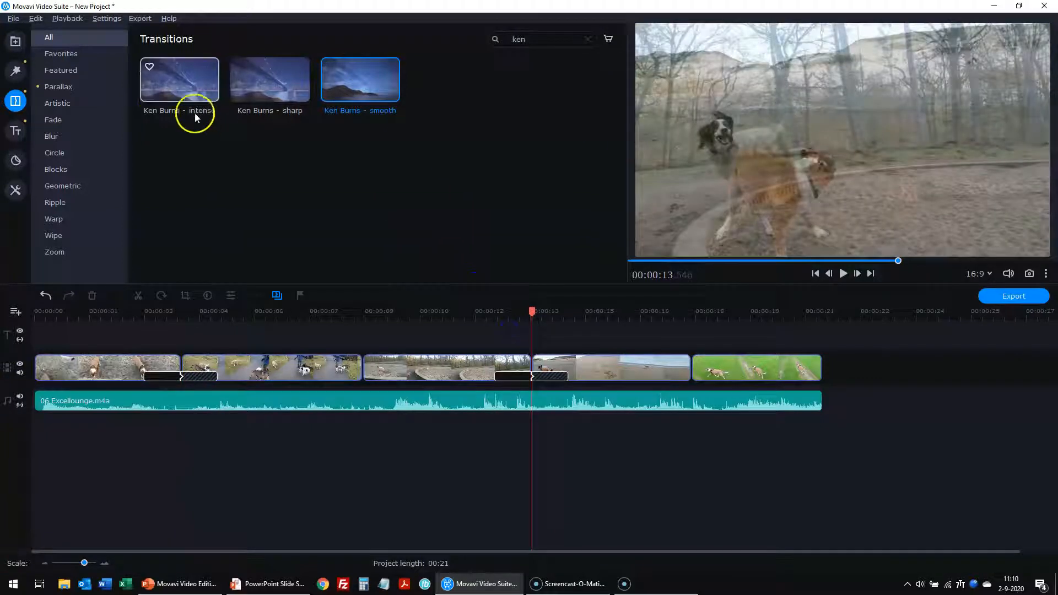
# - Add Zoom in-out transitions between clips two–three and four–five
pyautogui.click(580, 45)
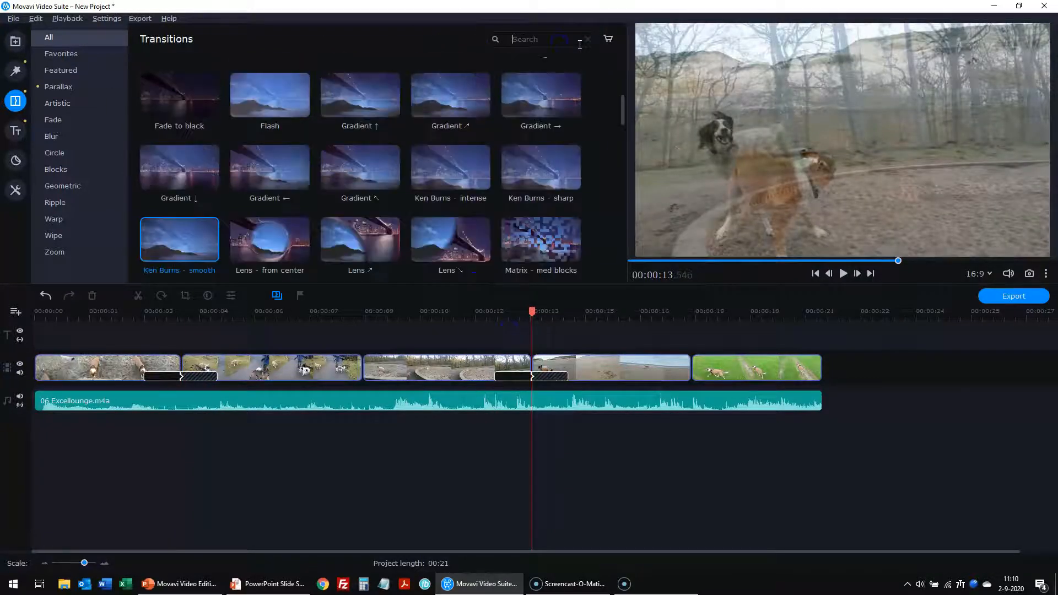
pyautogui.write('zoom')
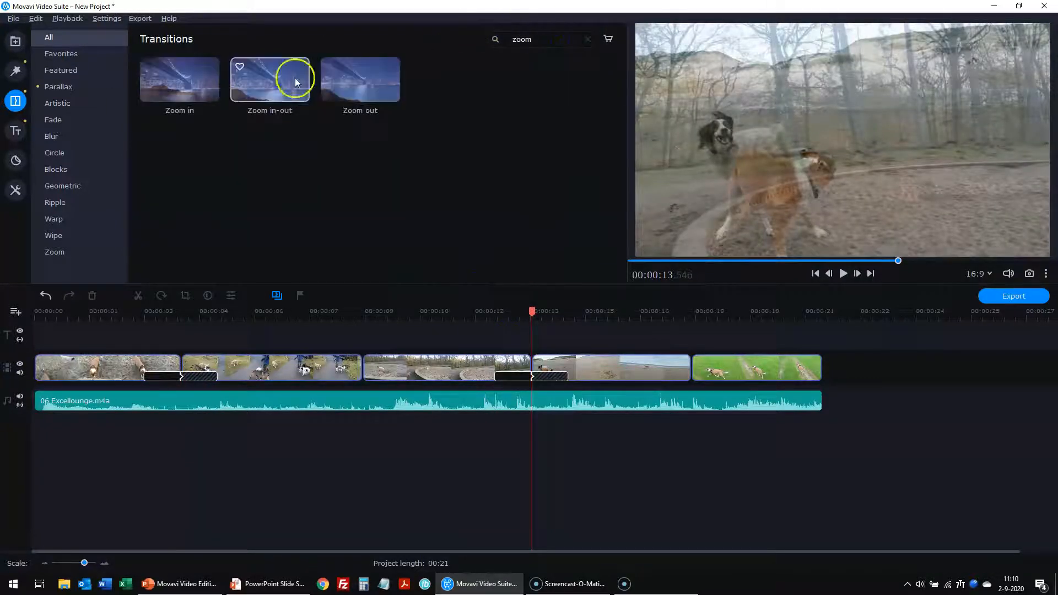
pyautogui.moveTo(250, 88); pyautogui.dragTo(325, 328)
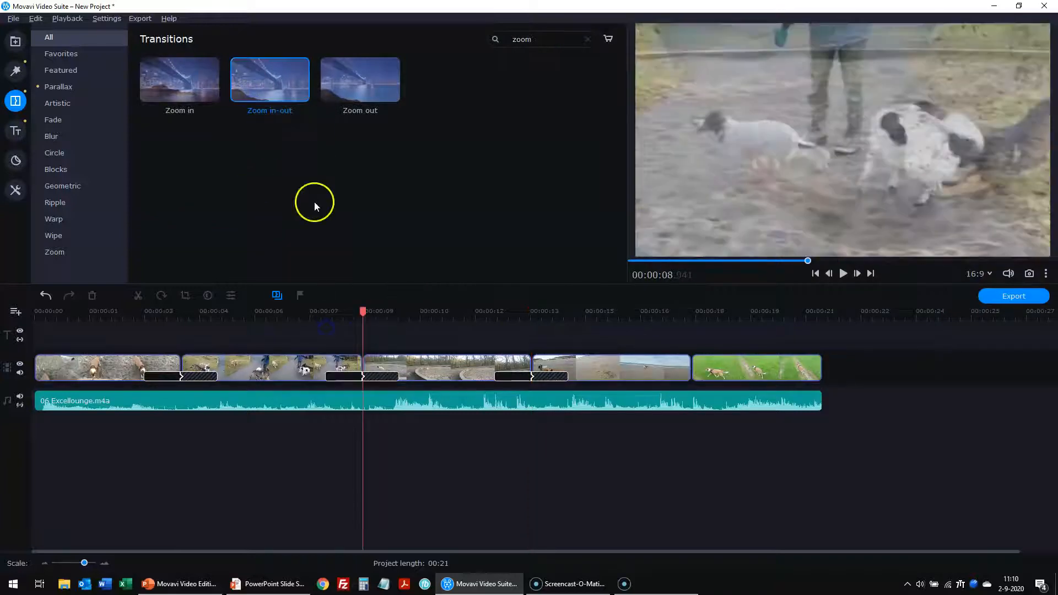
pyautogui.moveTo(353, 87); pyautogui.dragTo(644, 316)
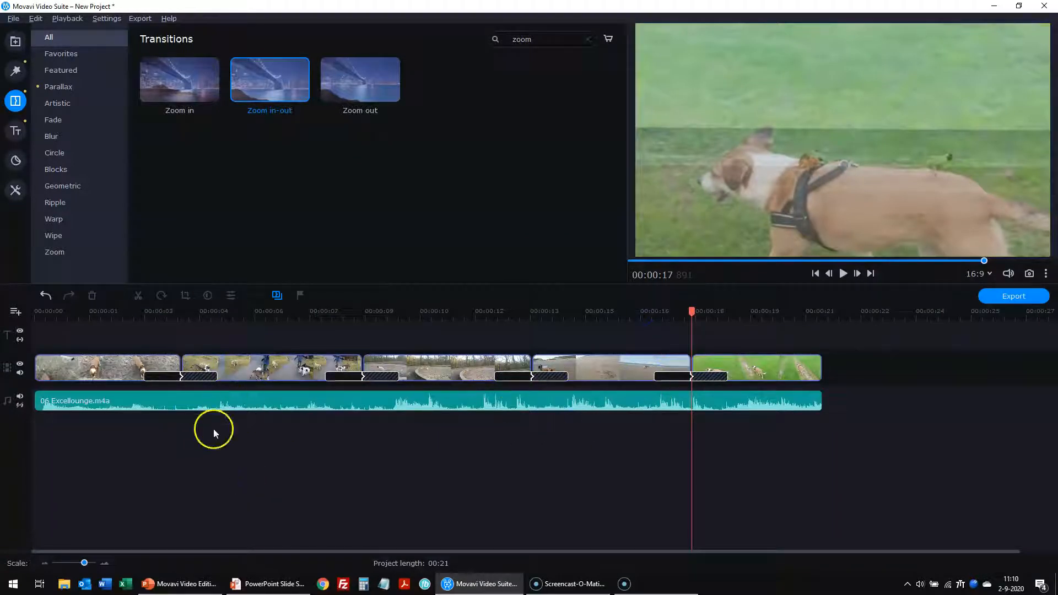
# - Check the first two transitions' settings and lengthen the third transition to 3 seconds
pyautogui.doubleClick(187, 372)
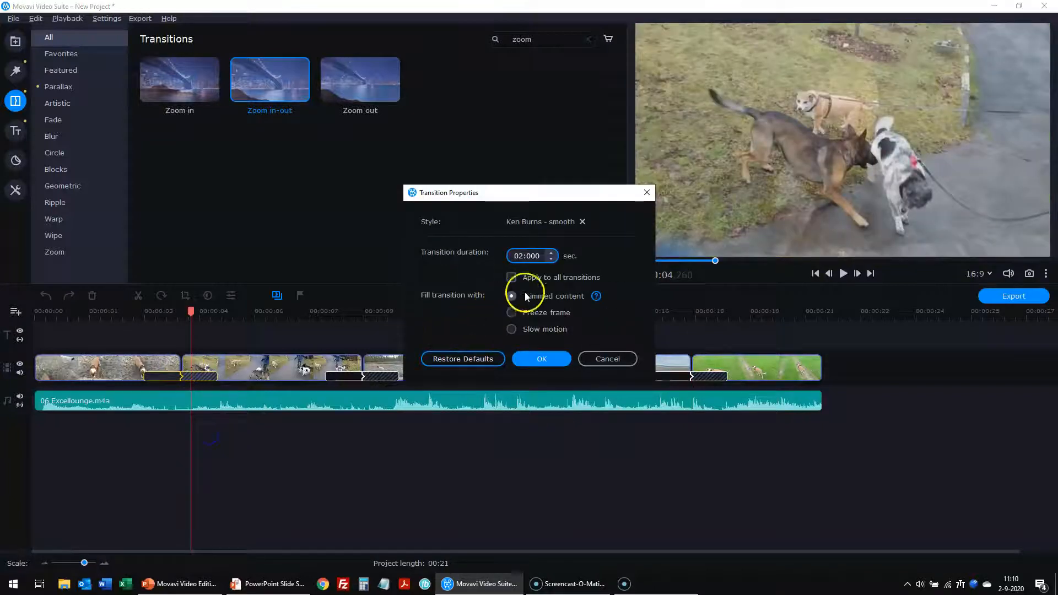
pyautogui.click(535, 358)
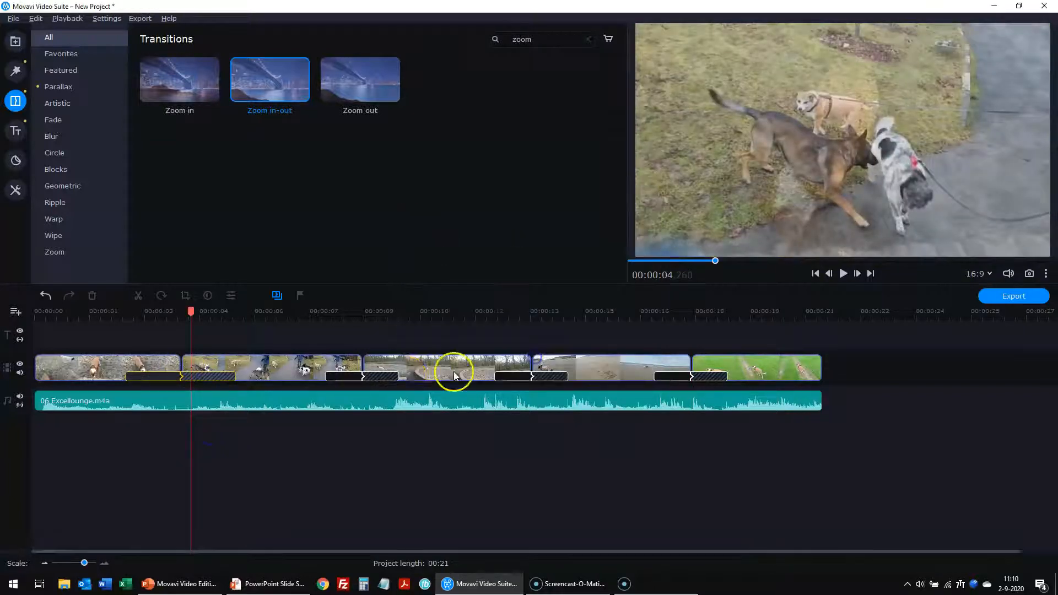
pyautogui.doubleClick(385, 374)
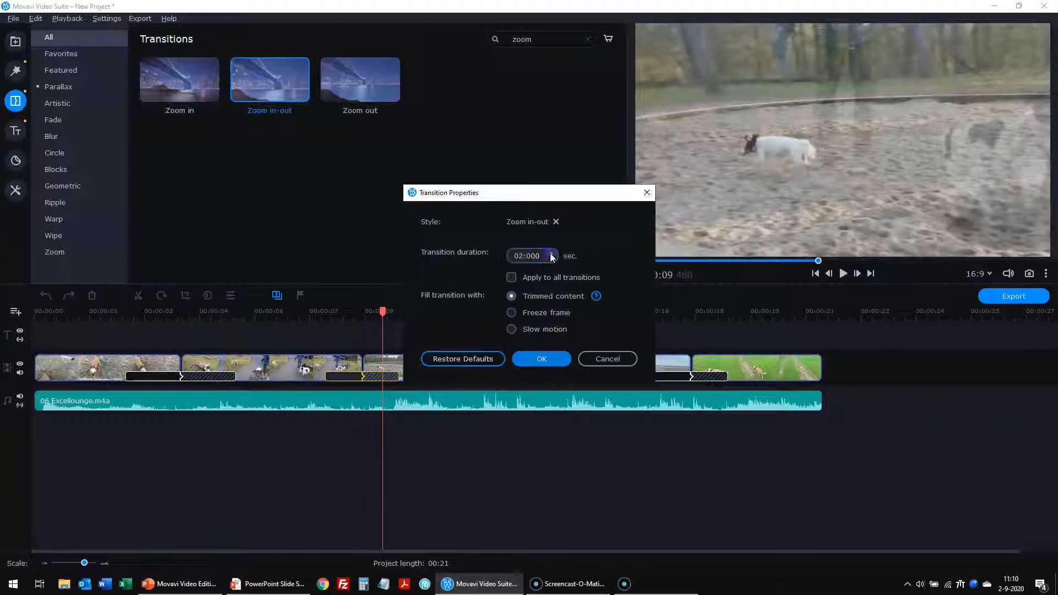
pyautogui.click(540, 359)
pyautogui.doubleClick(538, 376)
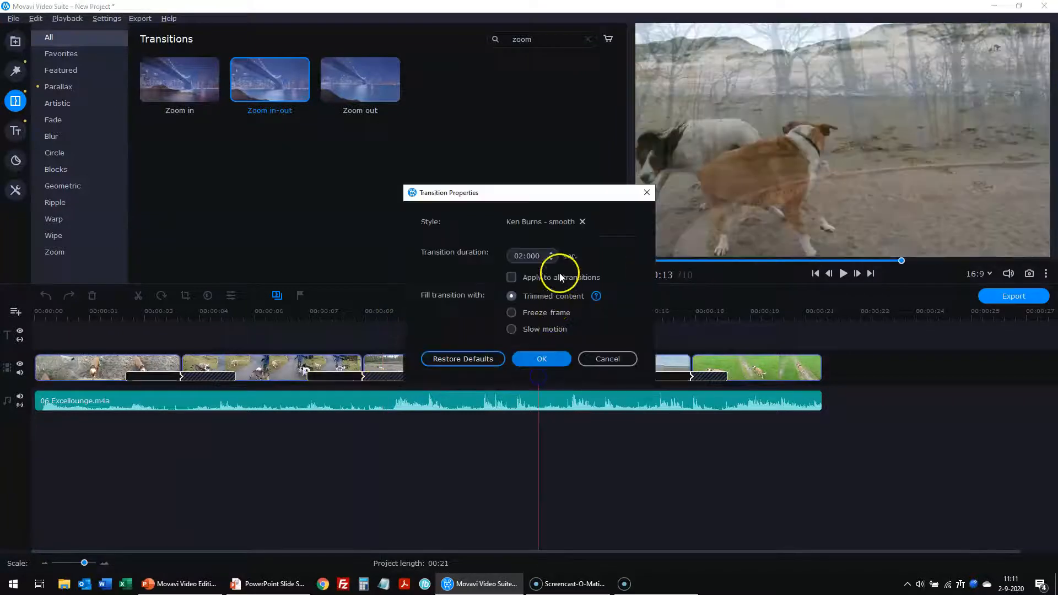
pyautogui.click(551, 253)
pyautogui.click(543, 358)
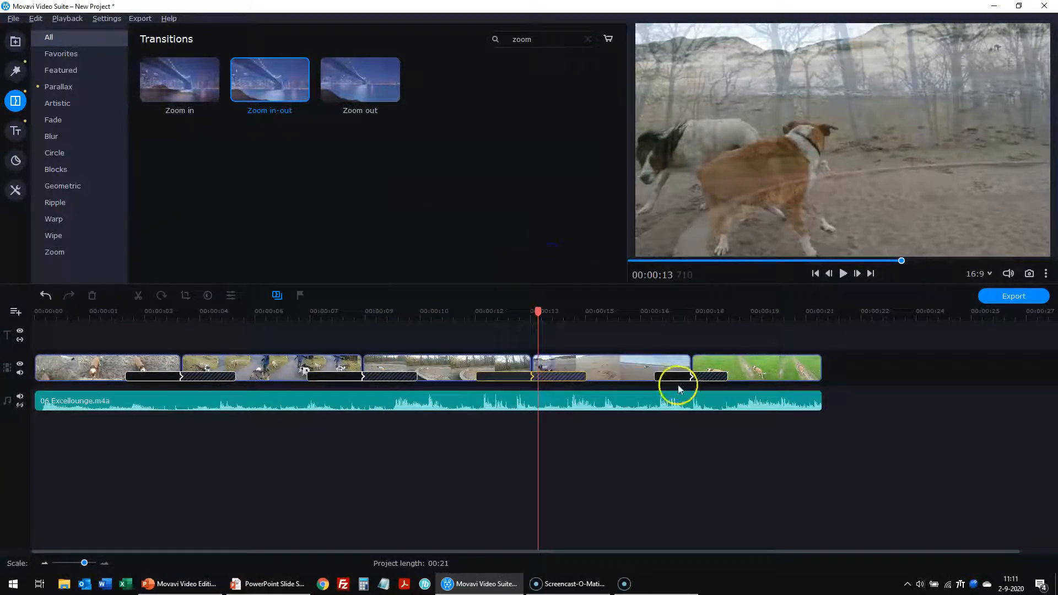
# - Set the fourth transition to 3 seconds, apply that duration to all transitions, and rewind
pyautogui.doubleClick(676, 376)
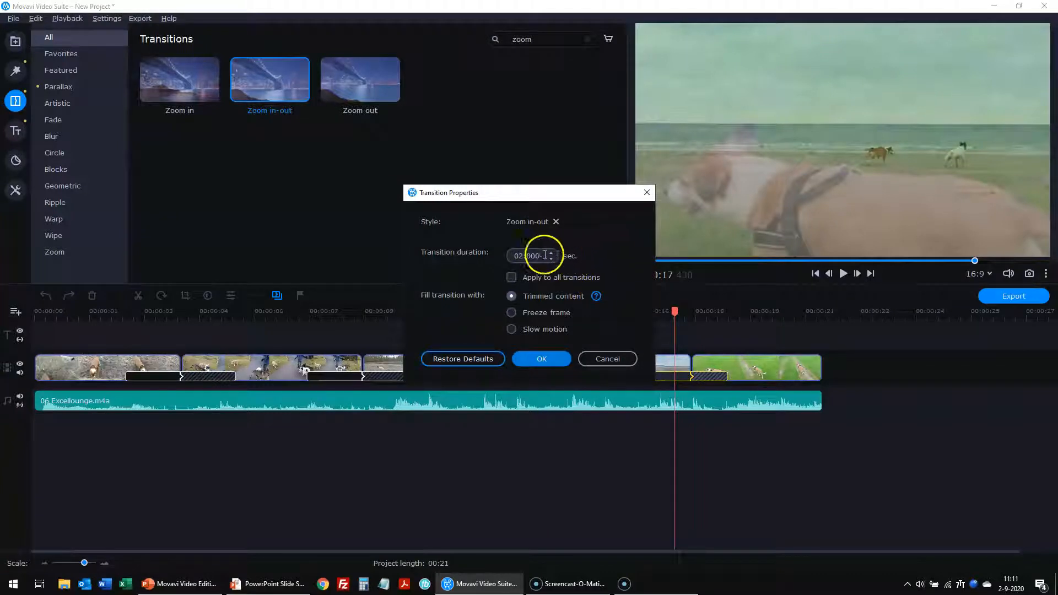
pyautogui.click(551, 253)
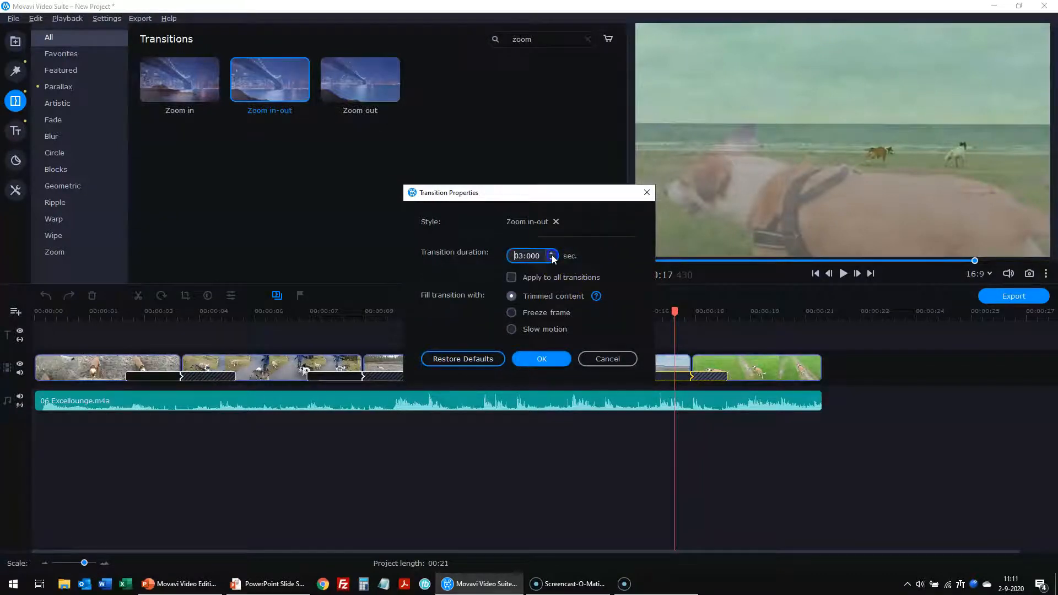
pyautogui.click(511, 277)
pyautogui.click(541, 356)
pyautogui.click(459, 444)
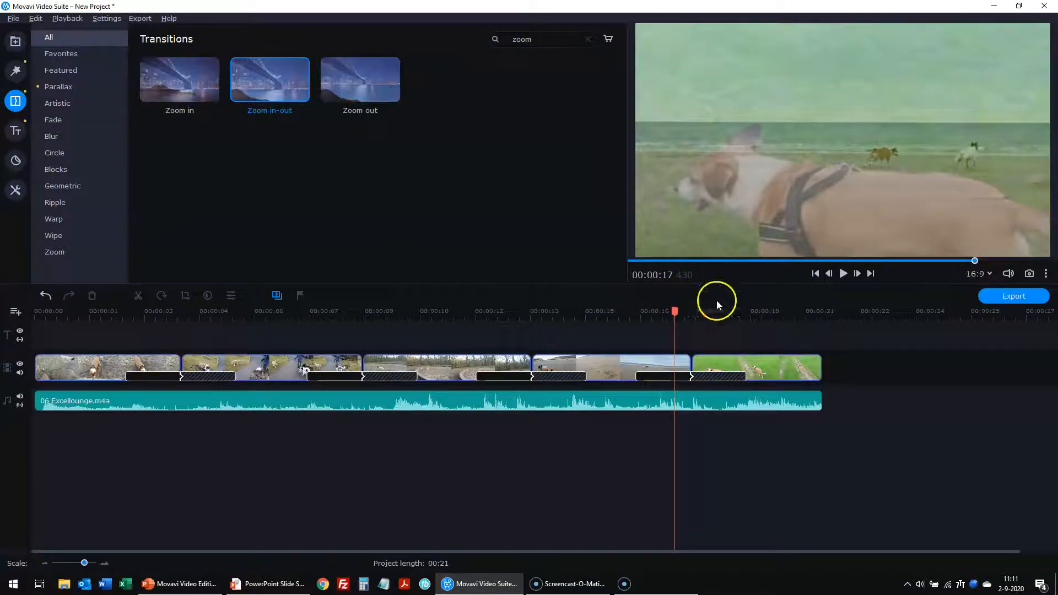
pyautogui.moveTo(974, 263); pyautogui.dragTo(609, 263)
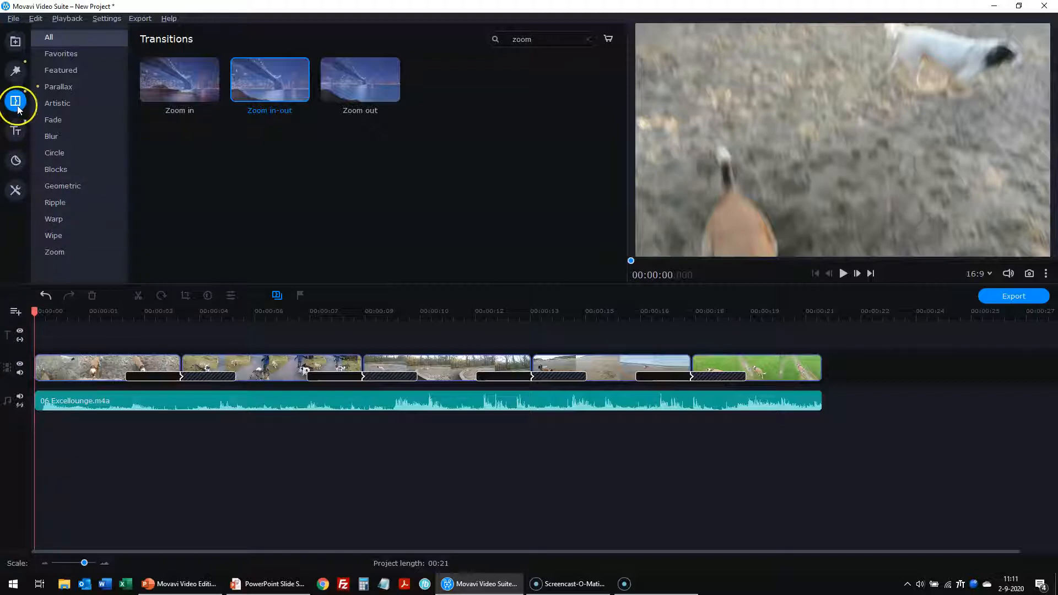
# - Place the Welding sparks intro from Titles > Intro videos at the timeline start
pyautogui.click(17, 128)
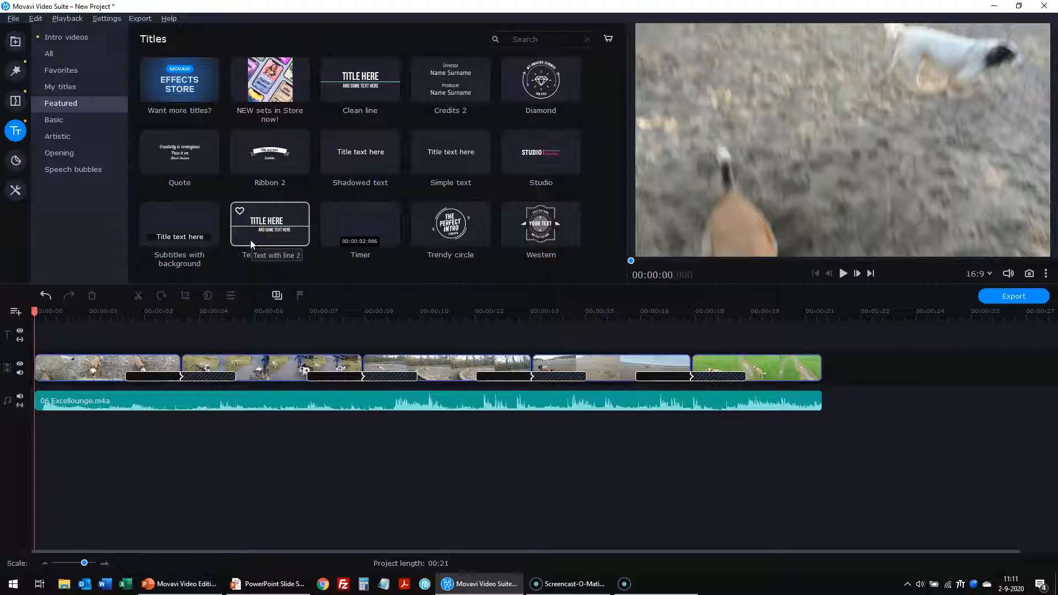
pyautogui.click(62, 38)
pyautogui.scroll(-1, 450, 215)
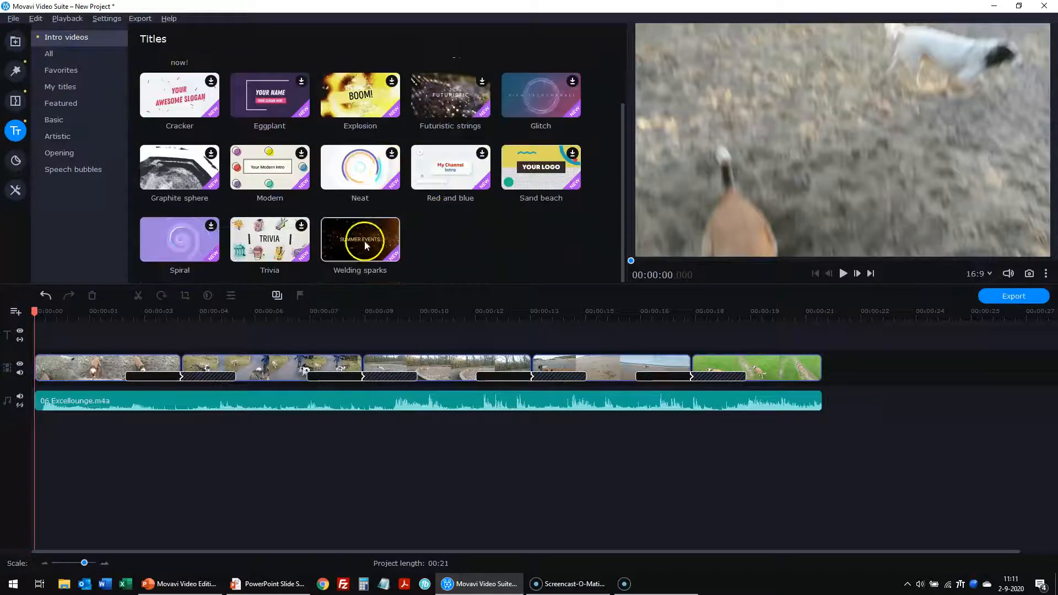
pyautogui.moveTo(358, 239); pyautogui.dragTo(20, 355)
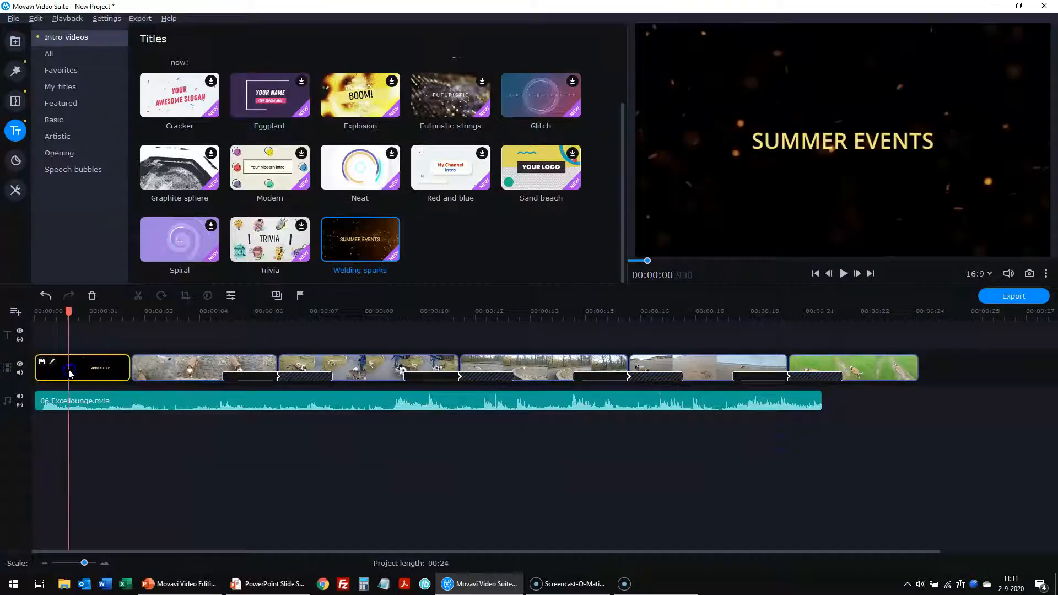
# - Stretch the music clip to the video's end and open the intro title for editing
pyautogui.click(740, 401)
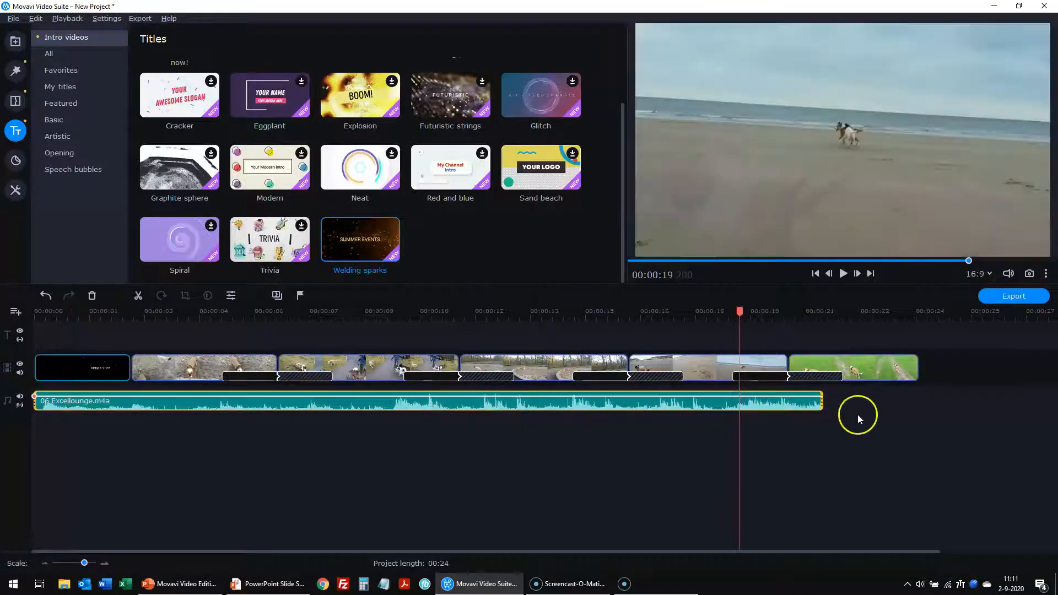
pyautogui.moveTo(826, 409); pyautogui.dragTo(912, 408)
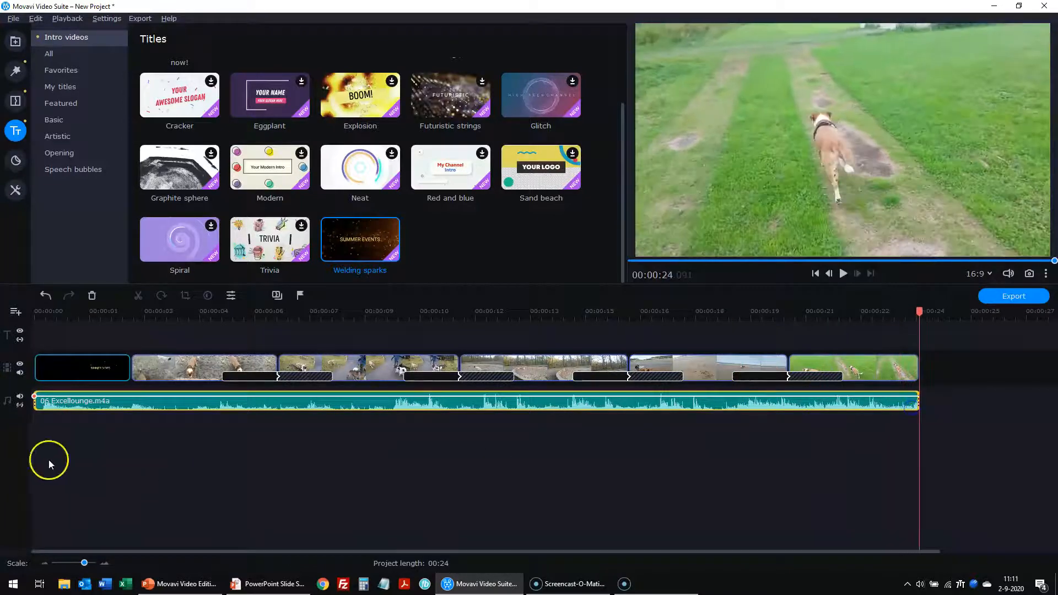
pyautogui.click(86, 367)
pyautogui.click(53, 363)
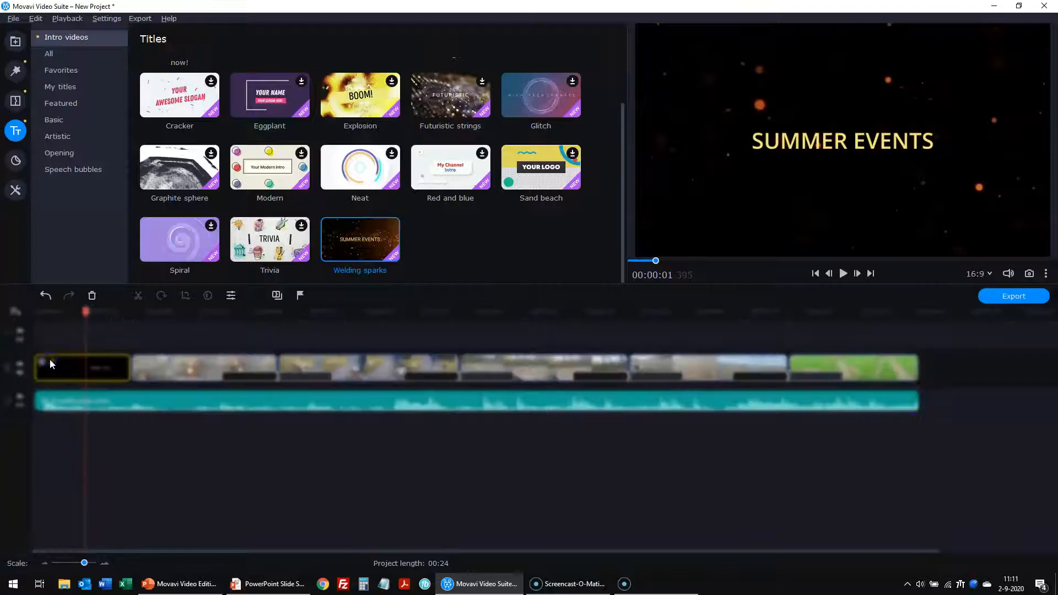
# - Replace the intro's SUMMER EVENTS text with the presenter's first name plus PRESENTS, and apply it
pyautogui.click(49, 338)
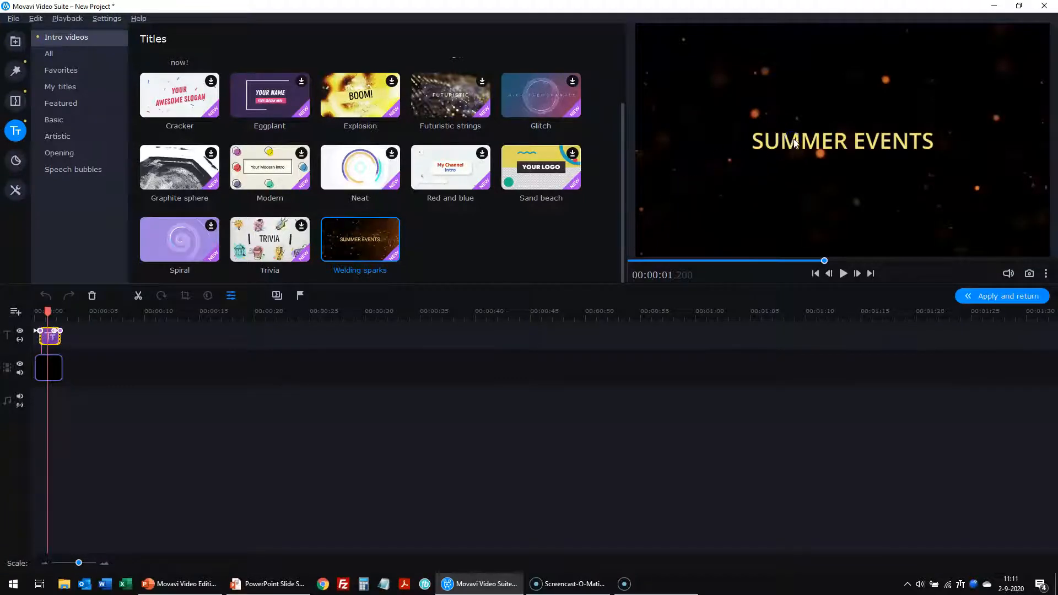
pyautogui.doubleClick(53, 341)
pyautogui.click(825, 139)
pyautogui.tripleClick(827, 139)
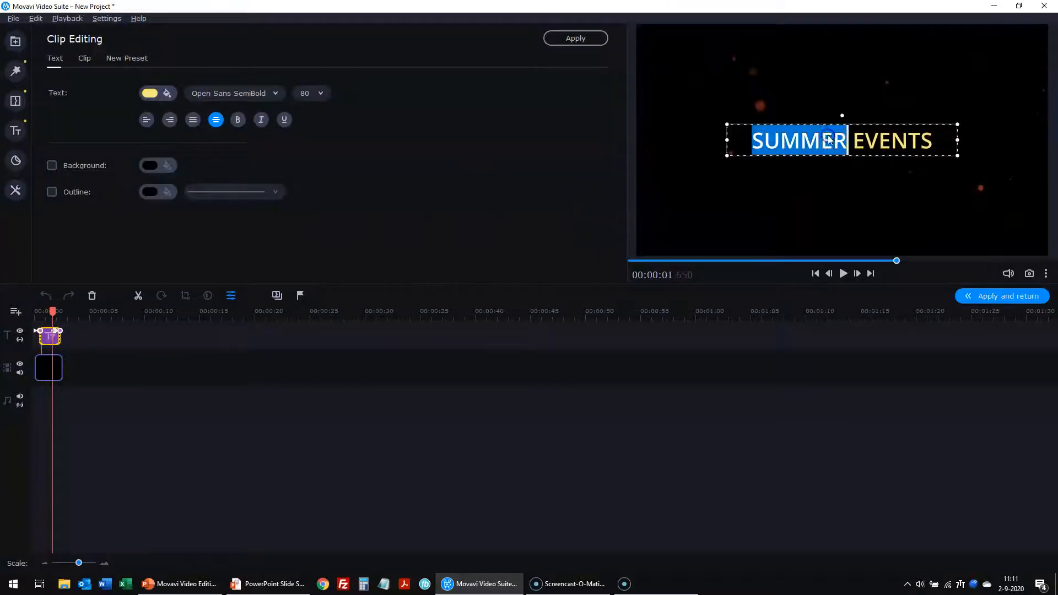
pyautogui.write('OLAF ')
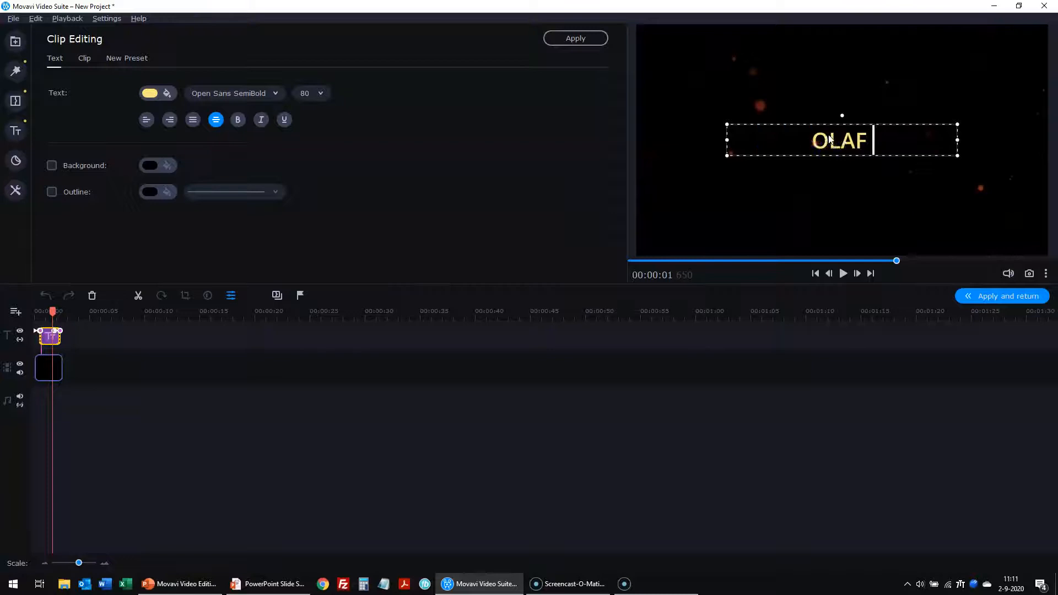
pyautogui.write('PRESENTS')
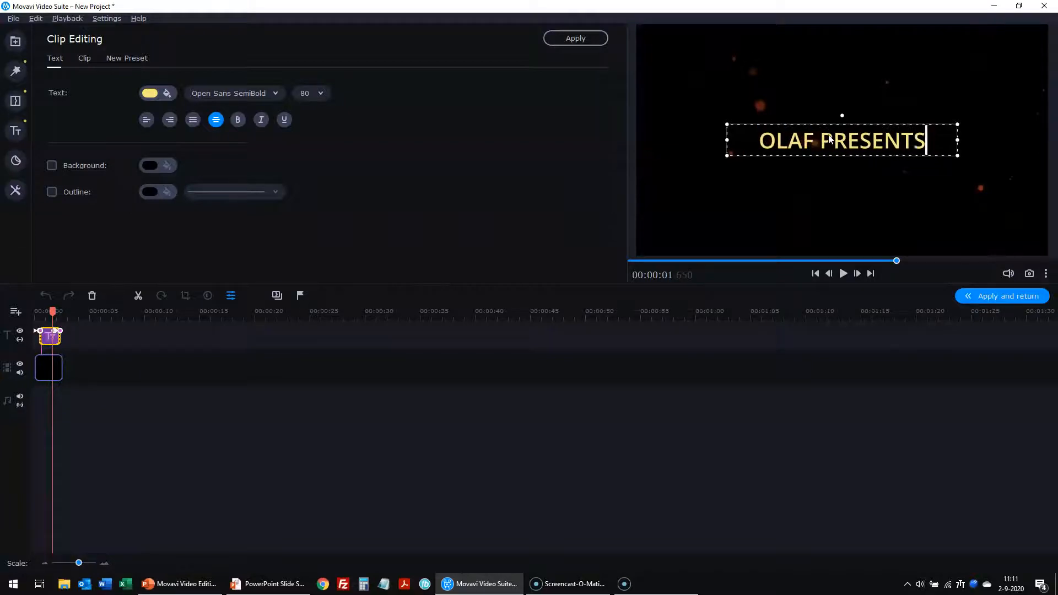
pyautogui.click(983, 297)
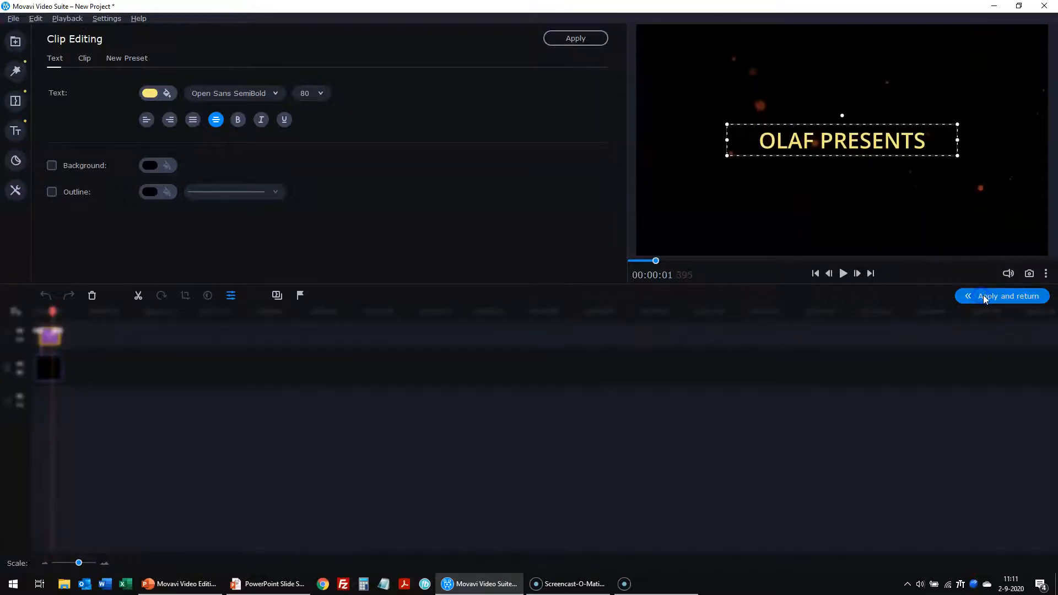
pyautogui.click(984, 296)
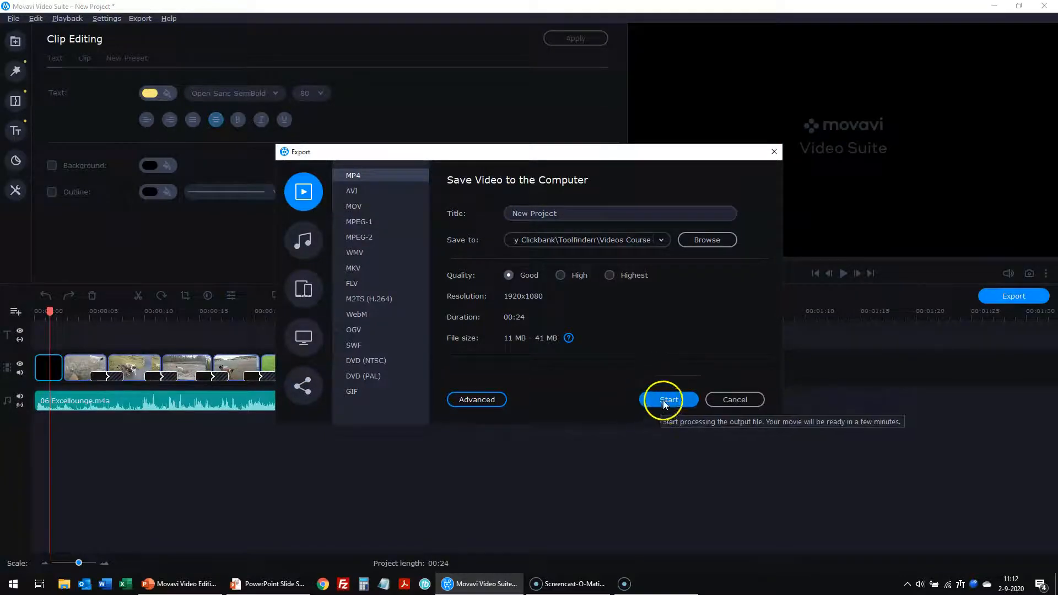
# - Cancel the export and rewind the preview to the start of the 00:24 timeline
pyautogui.click(722, 400)
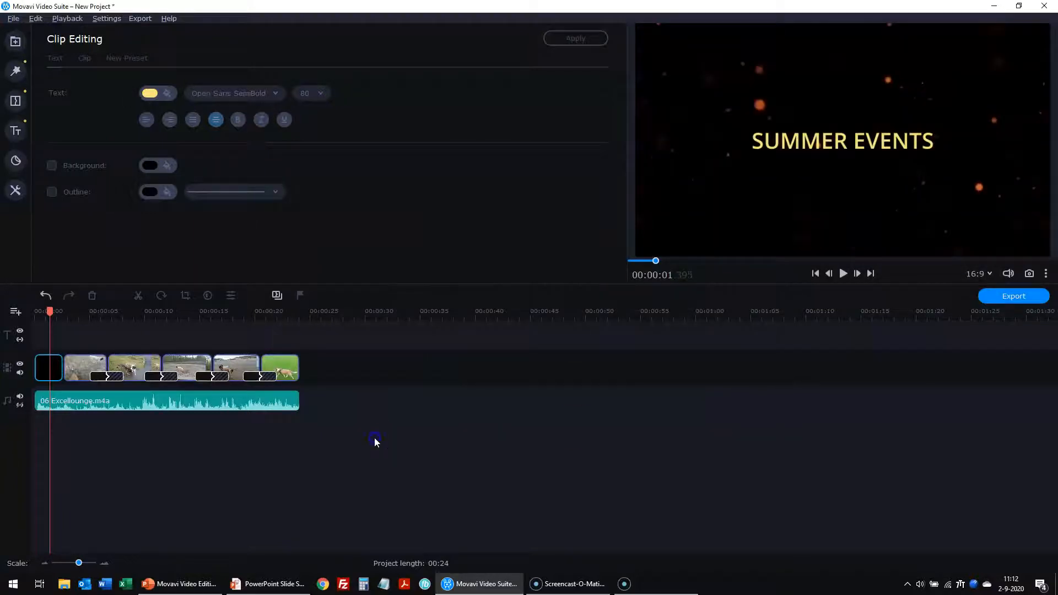
pyautogui.scroll(3, 389, 493)
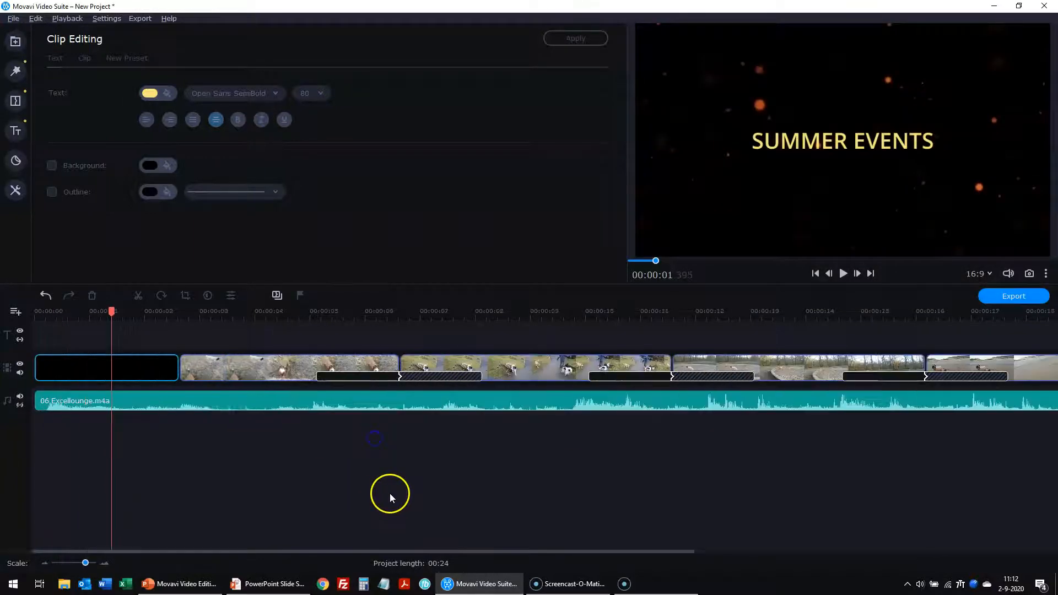
pyautogui.moveTo(111, 309); pyautogui.dragTo(27, 328)
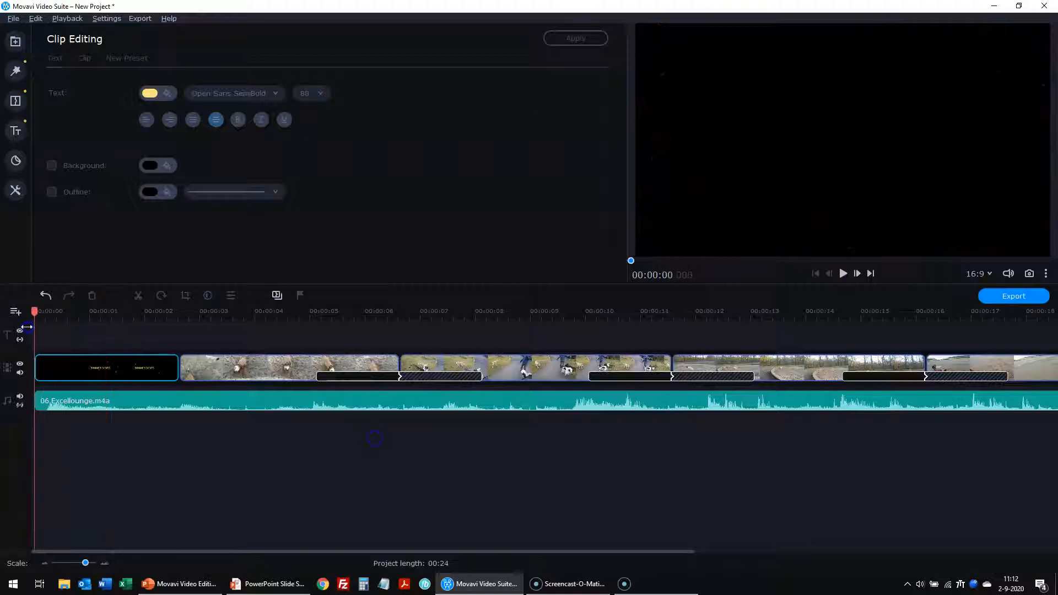
# - Play the montage briefly, then open the SUMMER EVENTS title clip's text layer for editing
pyautogui.click(843, 274)
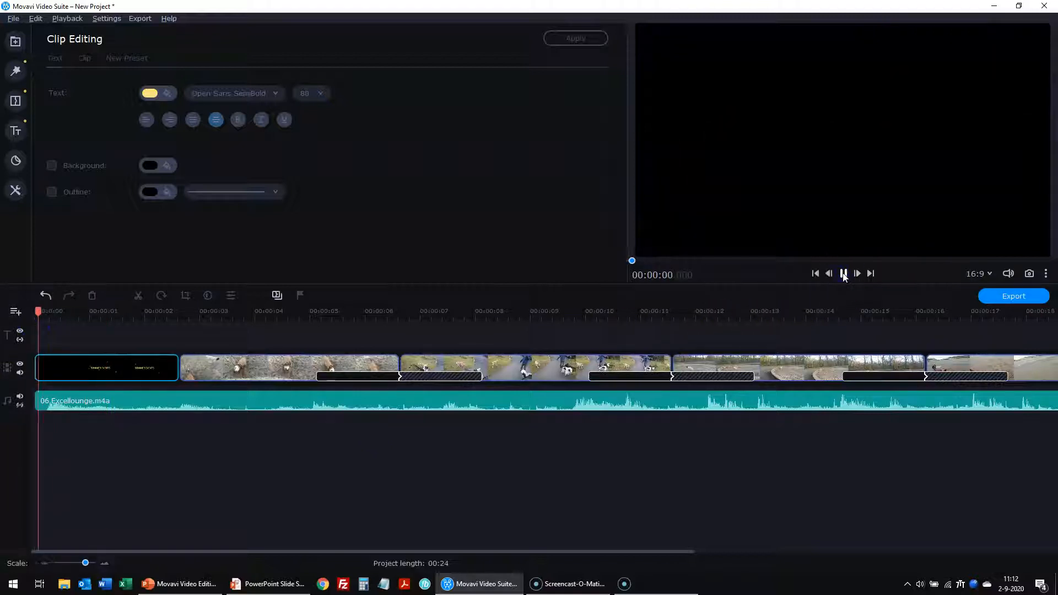
pyautogui.click(843, 274)
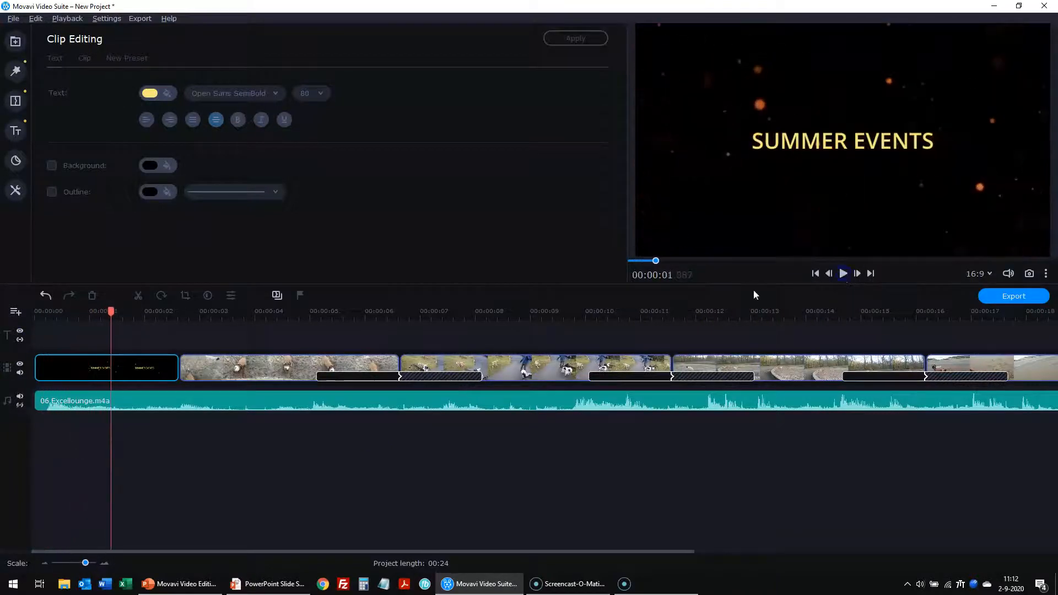
pyautogui.click(128, 366)
pyautogui.doubleClick(128, 366)
pyautogui.click(87, 366)
pyautogui.click(51, 336)
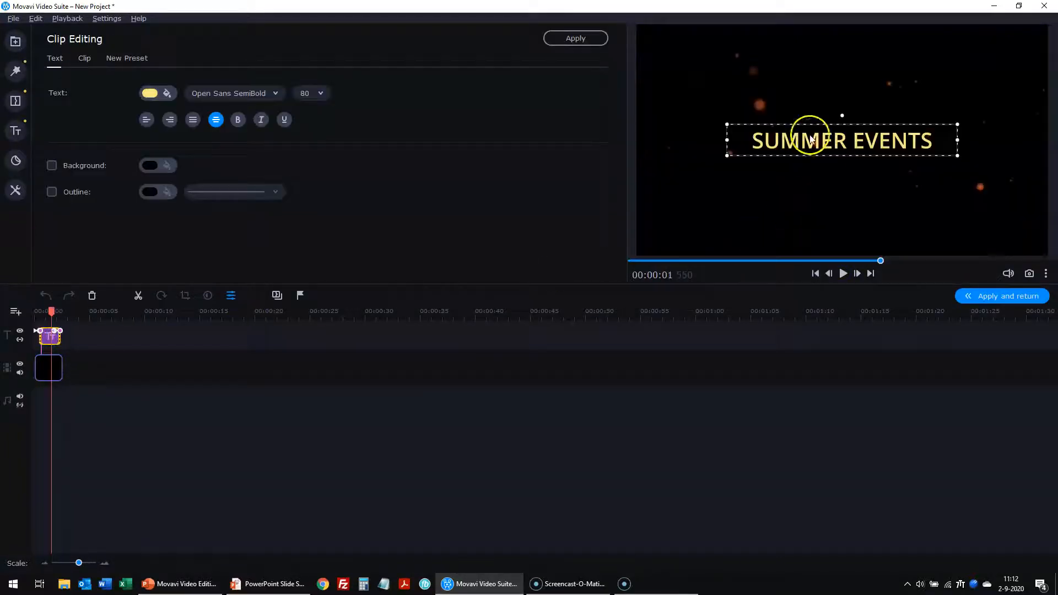
# - Retype the title as the presenter's first name plus PRESENTS, deleting EVENTS, and apply it
pyautogui.doubleClick(811, 138)
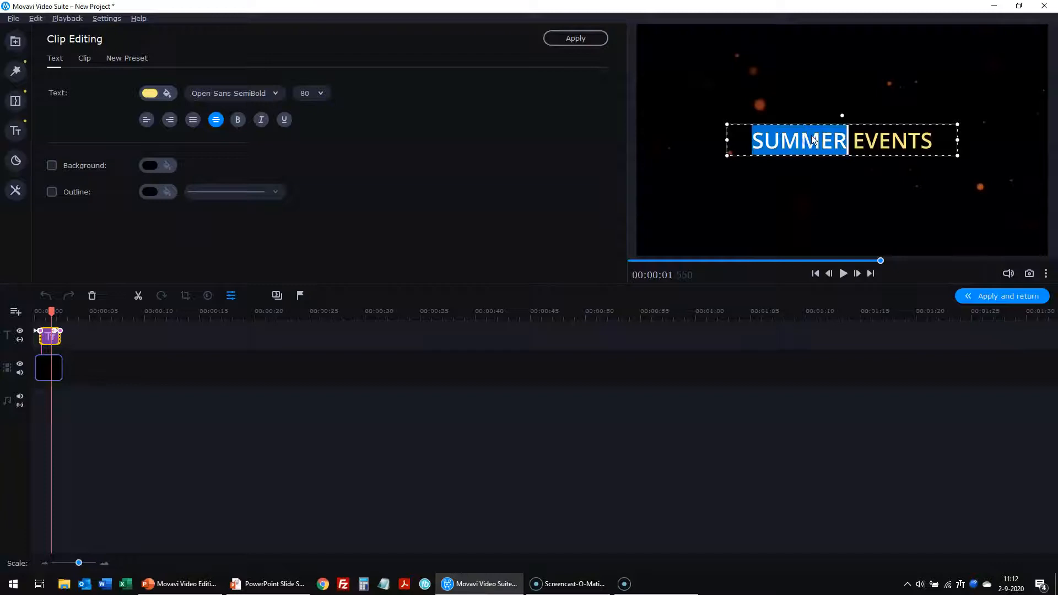
pyautogui.write('OLAF PRESENTS')
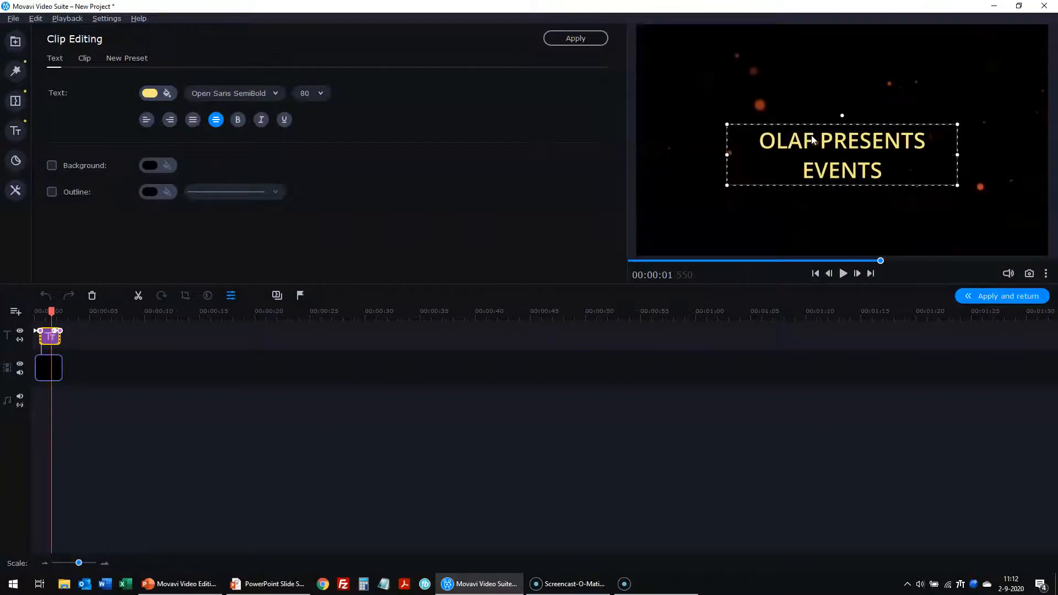
pyautogui.press('Delete')
pyautogui.press('Delete')
pyautogui.press('Delete')
pyautogui.press('Delete')
pyautogui.press('Delete')
pyautogui.press('Delete')
pyautogui.press('Delete')
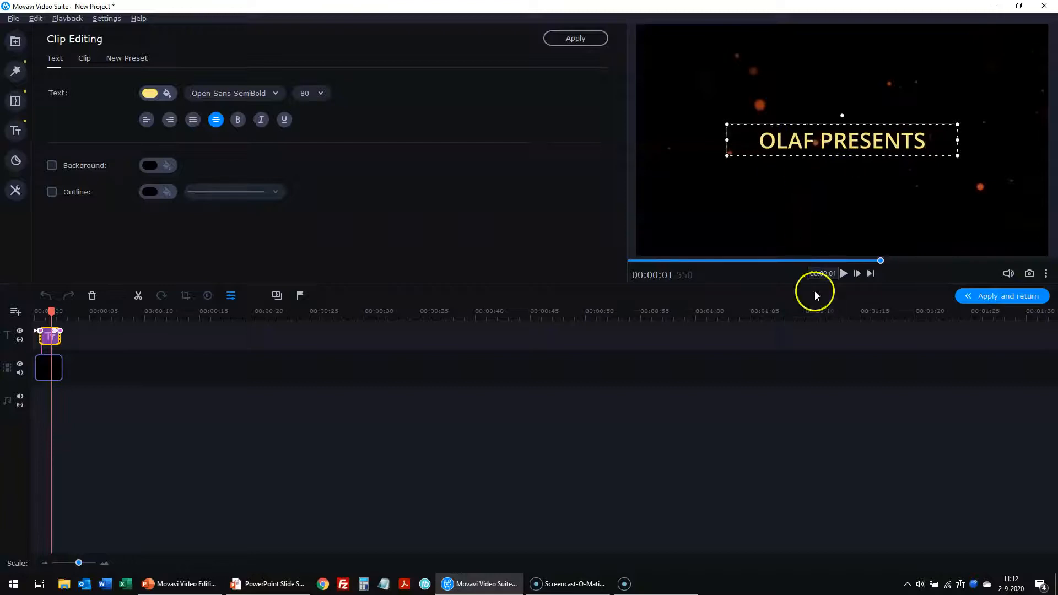
pyautogui.click(816, 295)
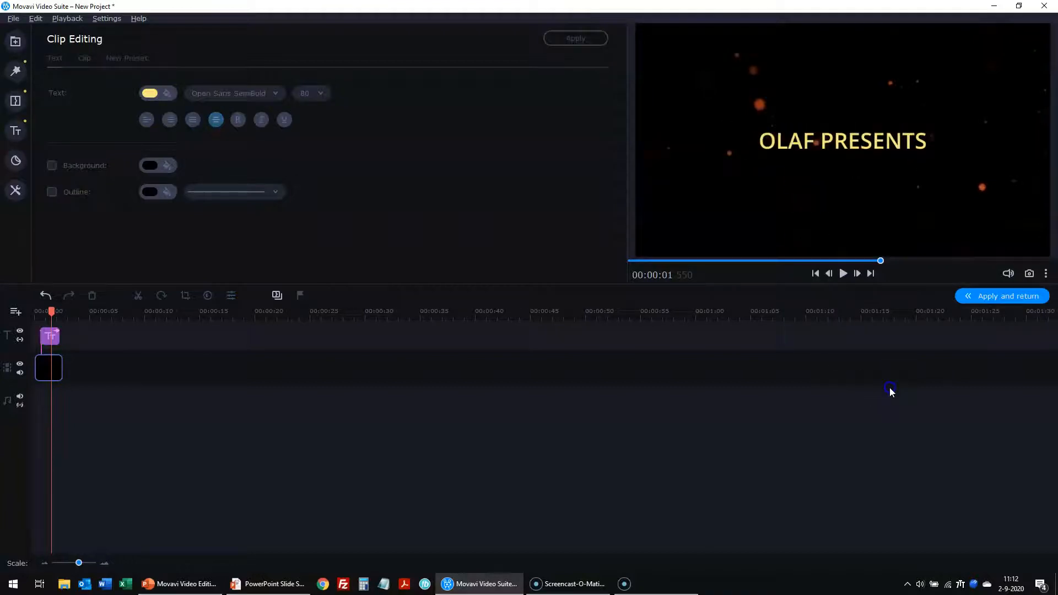
pyautogui.click(977, 300)
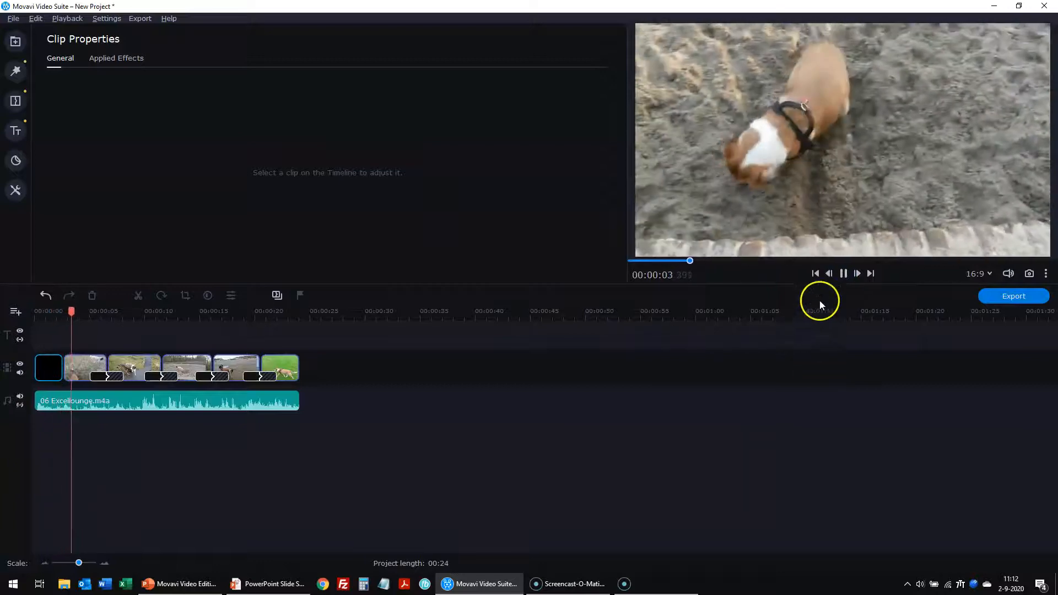
pyautogui.click(843, 274)
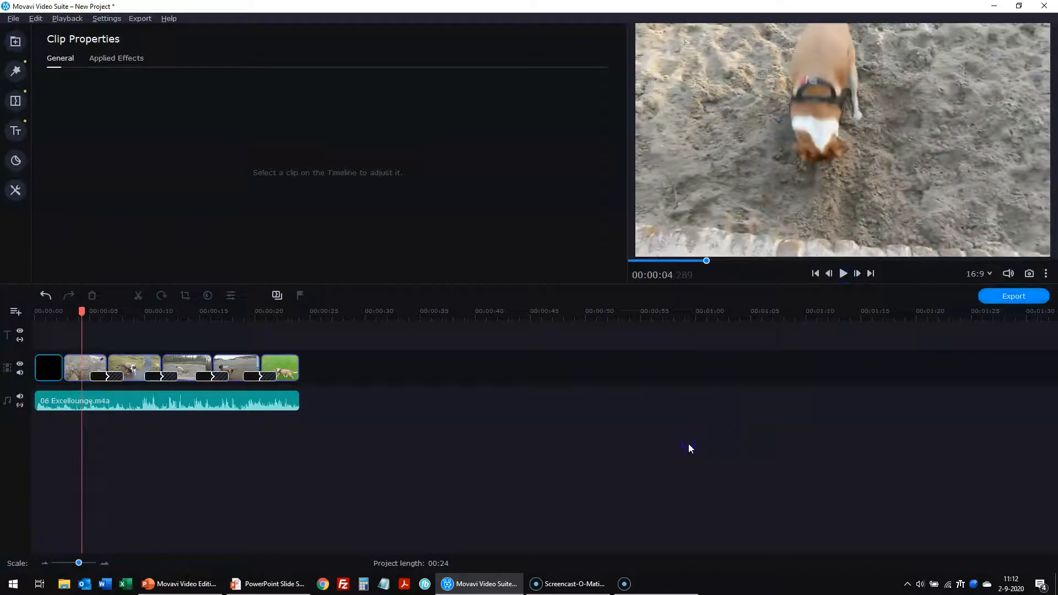
pyautogui.scroll(5, 689, 444)
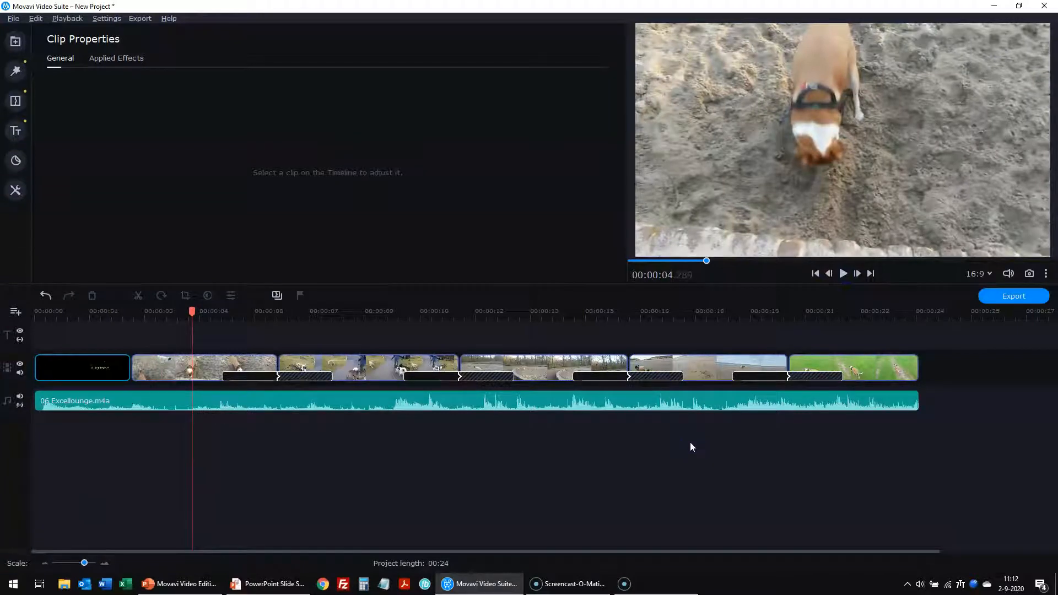
pyautogui.moveTo(203, 309); pyautogui.dragTo(5, 312)
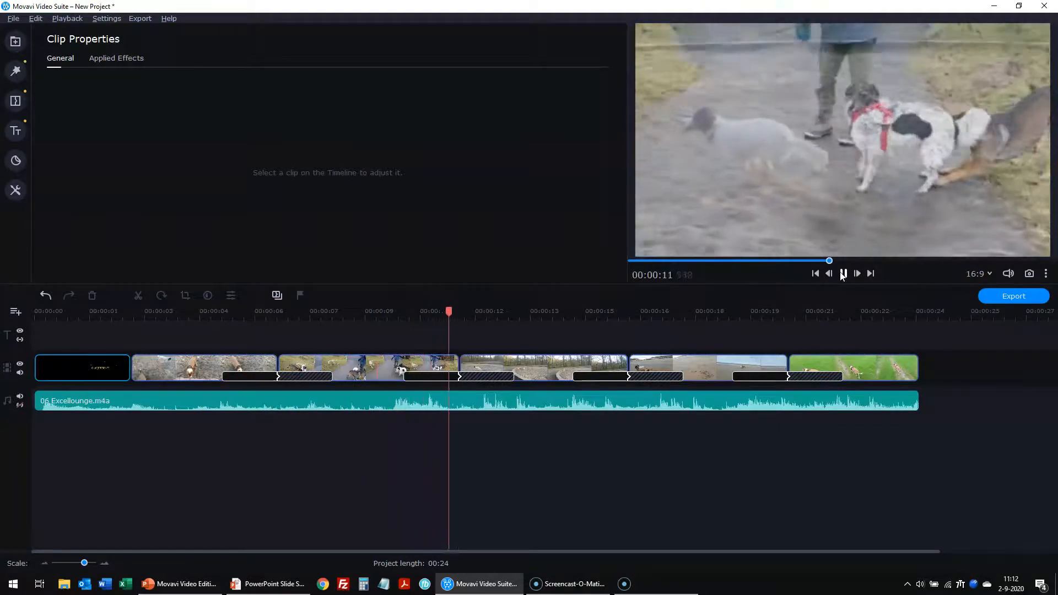
pyautogui.click(843, 277)
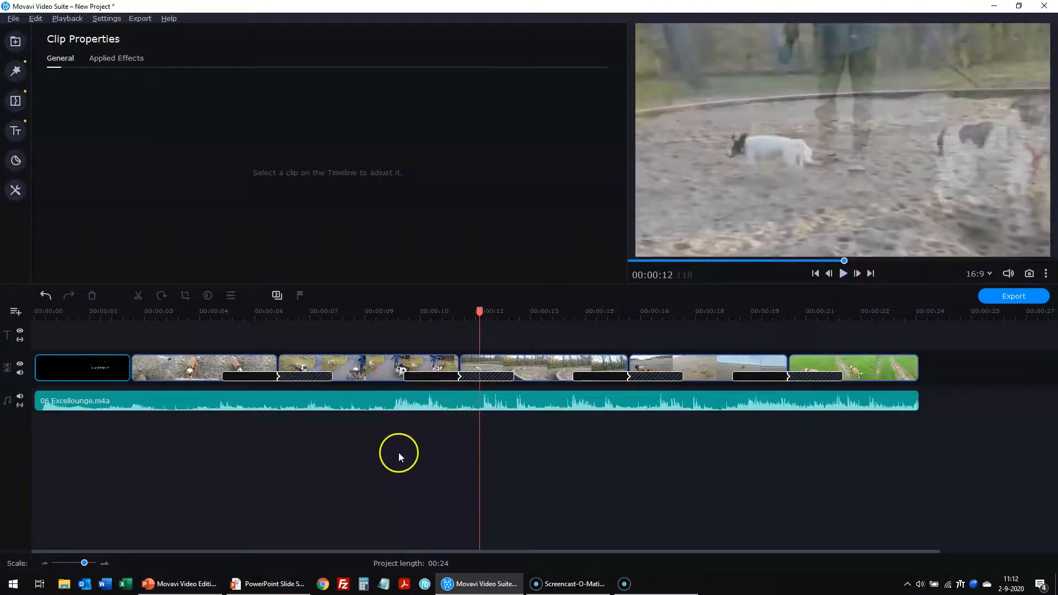
pyautogui.click(393, 404)
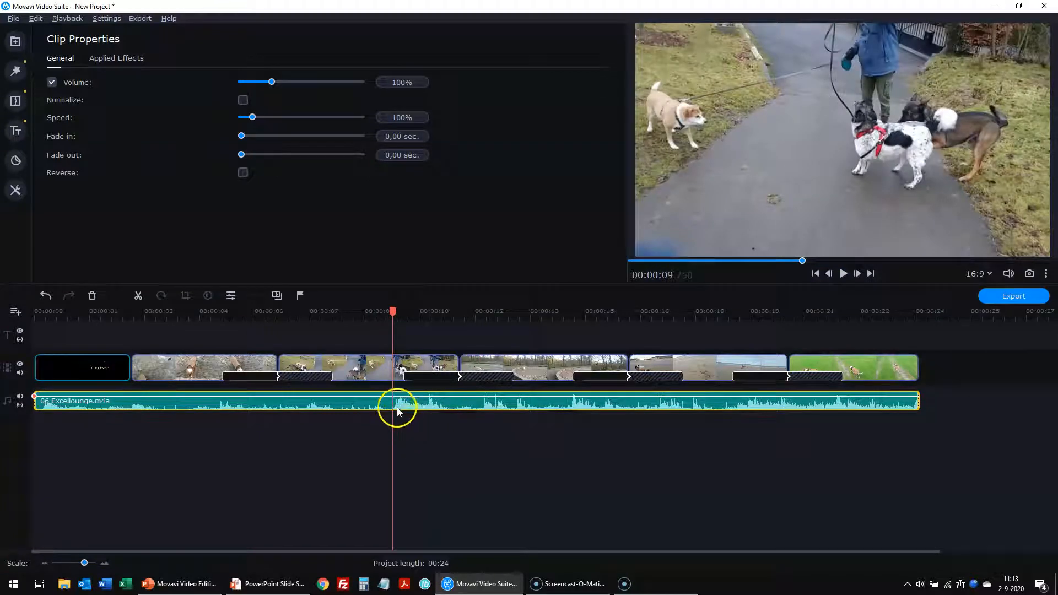
# - Trim the music's opening and stretch it to run from 00:00:00 to 00:00:24
pyautogui.moveTo(36, 403); pyautogui.dragTo(261, 417)
pyautogui.click(304, 444)
pyautogui.moveTo(351, 411); pyautogui.dragTo(137, 400)
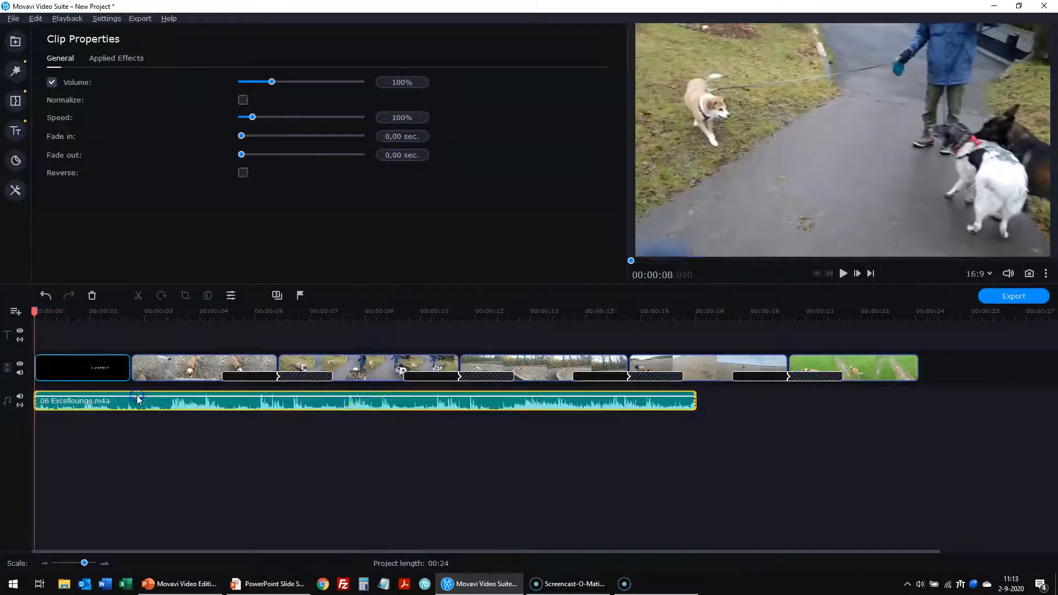
pyautogui.moveTo(696, 406); pyautogui.dragTo(915, 416)
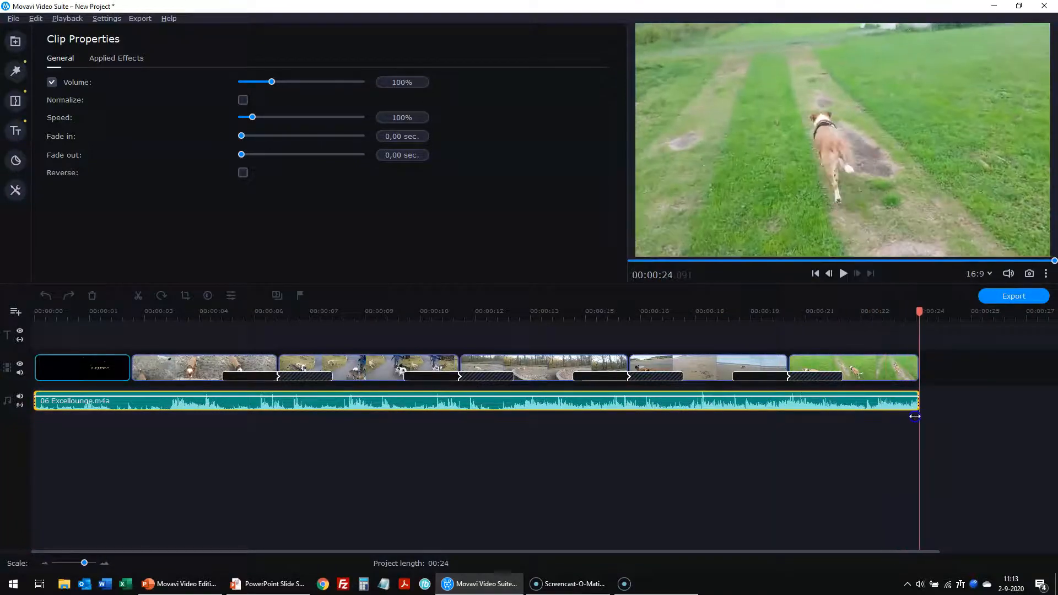
pyautogui.click(297, 492)
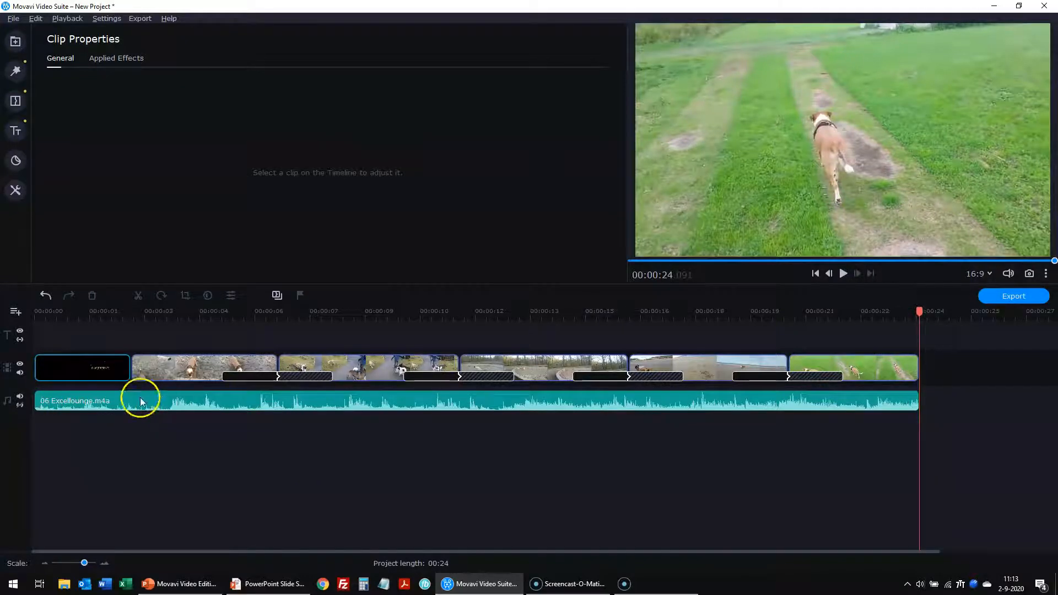
# - Replay the opening title from the project start, then bring up the Titles library
pyautogui.click(123, 375)
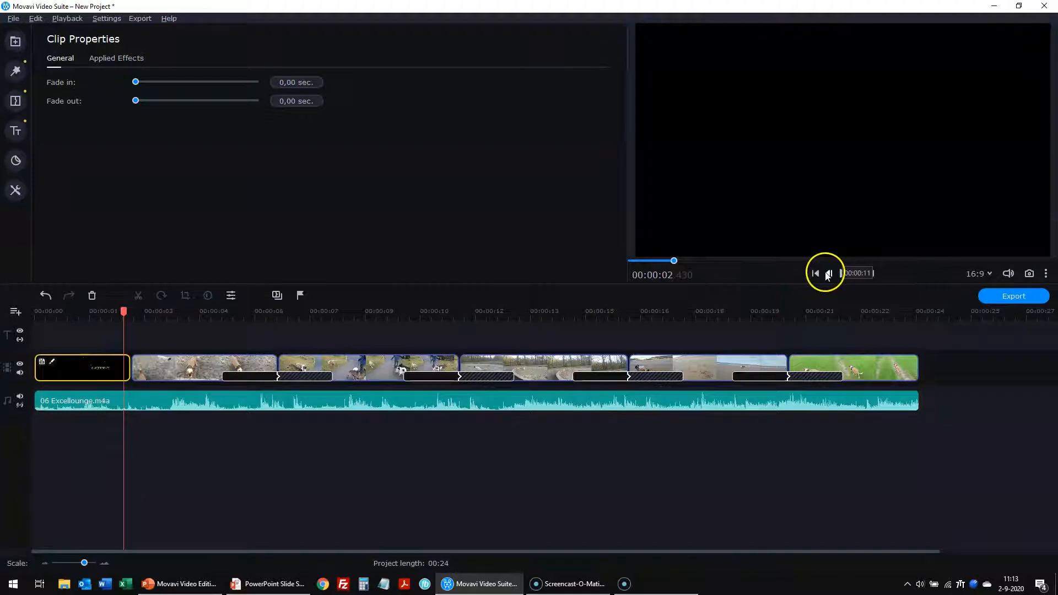
pyautogui.click(818, 274)
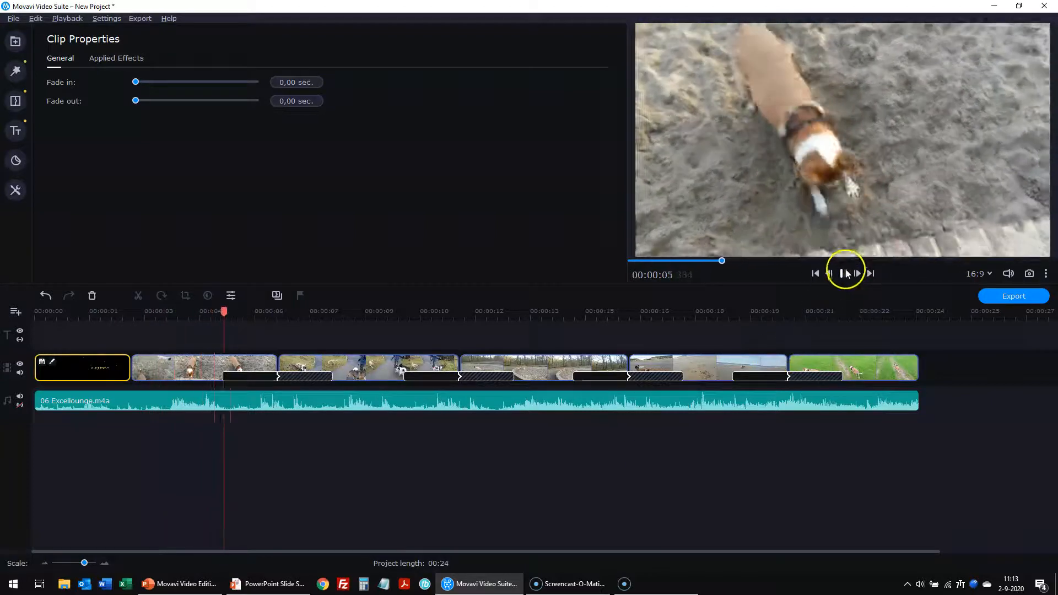
pyautogui.click(843, 273)
pyautogui.click(816, 274)
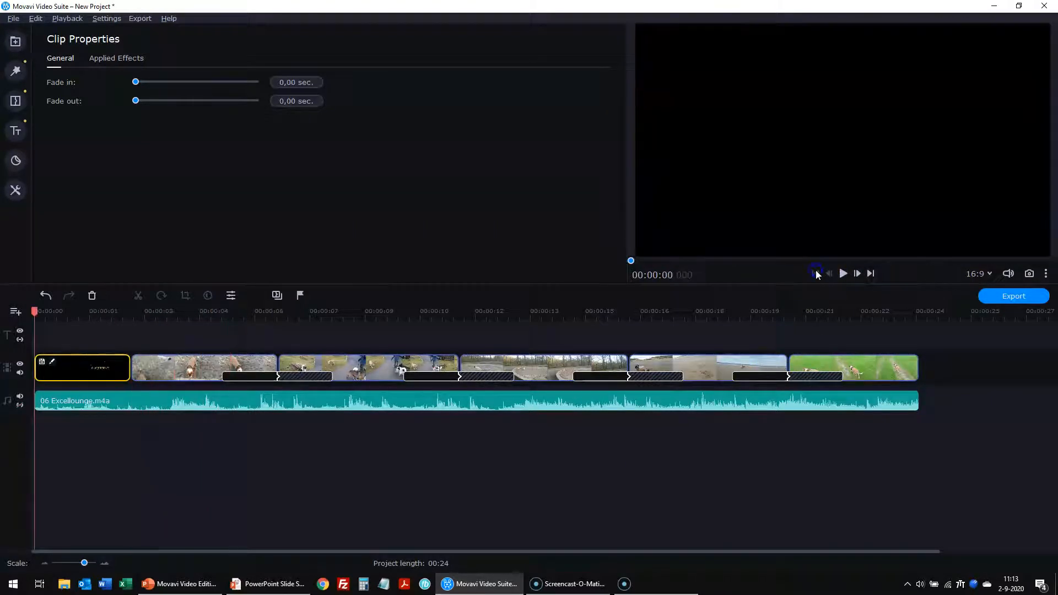
pyautogui.click(202, 467)
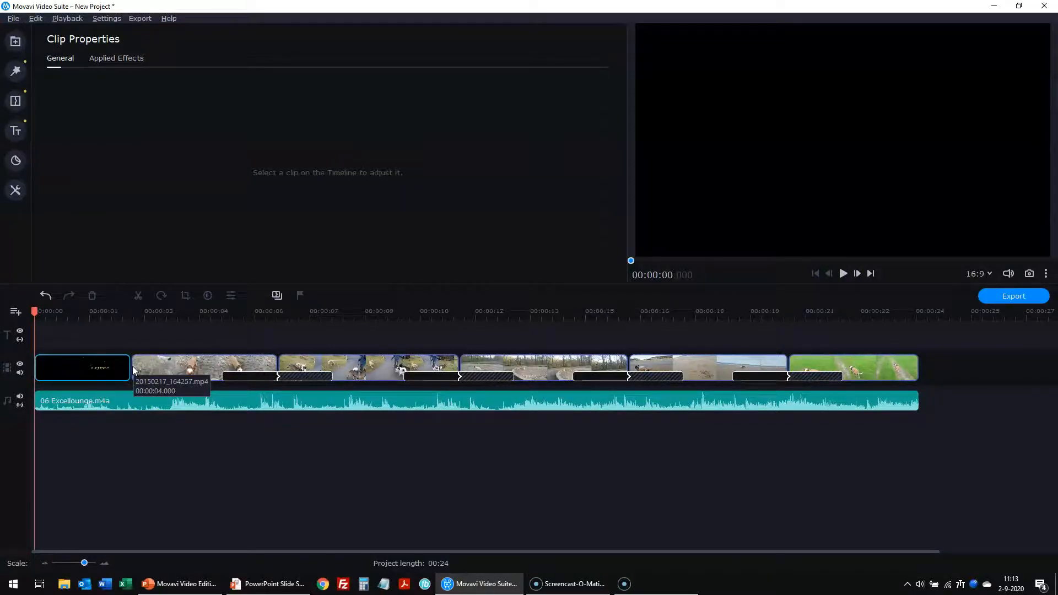
pyautogui.click(15, 132)
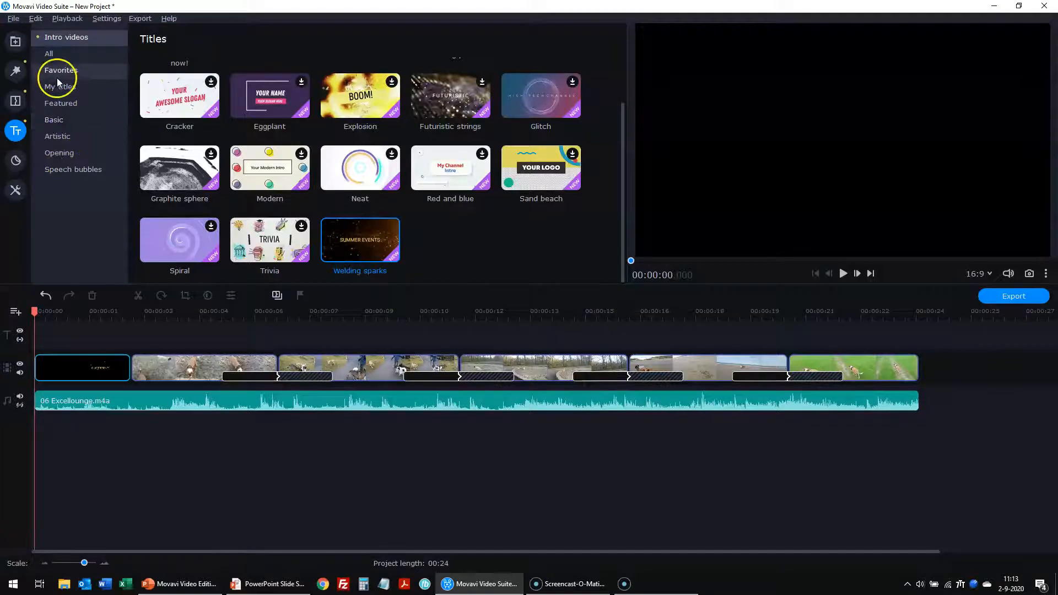
# - Browse the title categories and place the Ribbon 2 title at 00:00:02
pyautogui.click(58, 154)
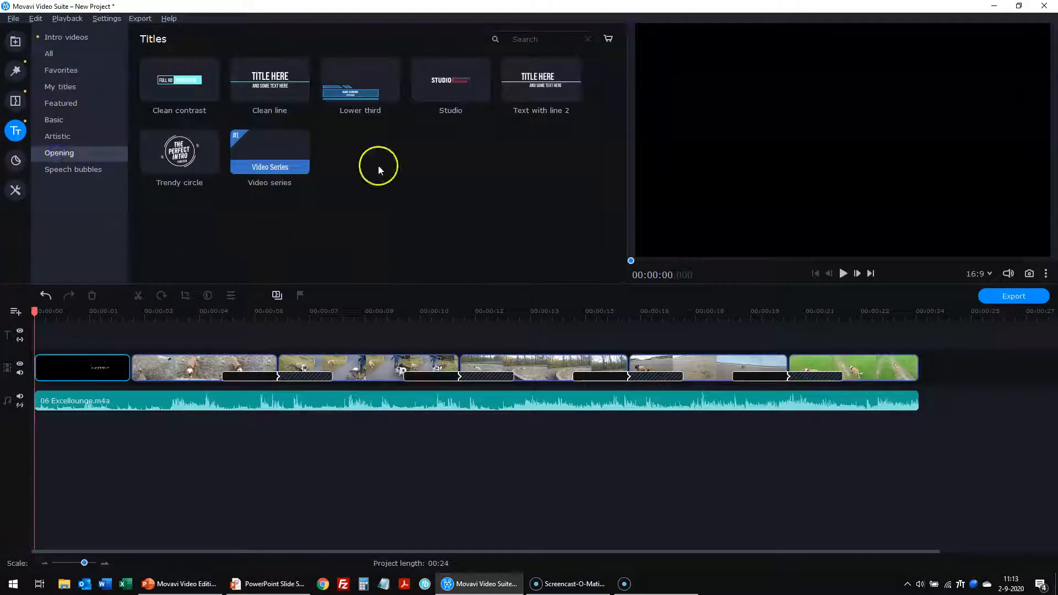
pyautogui.click(65, 89)
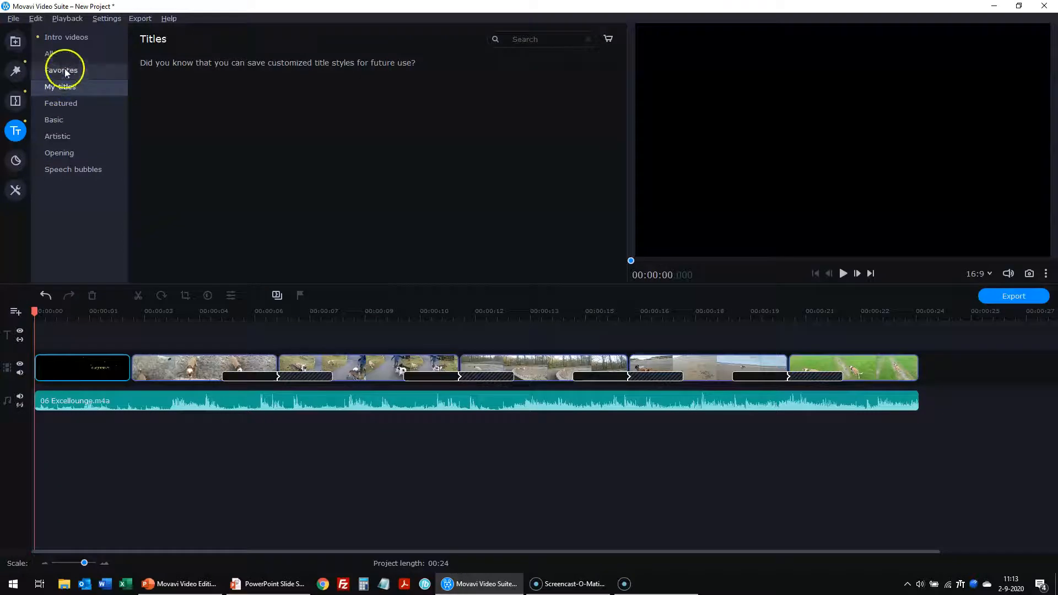
pyautogui.click(53, 54)
pyautogui.scroll(-3, 514, 134)
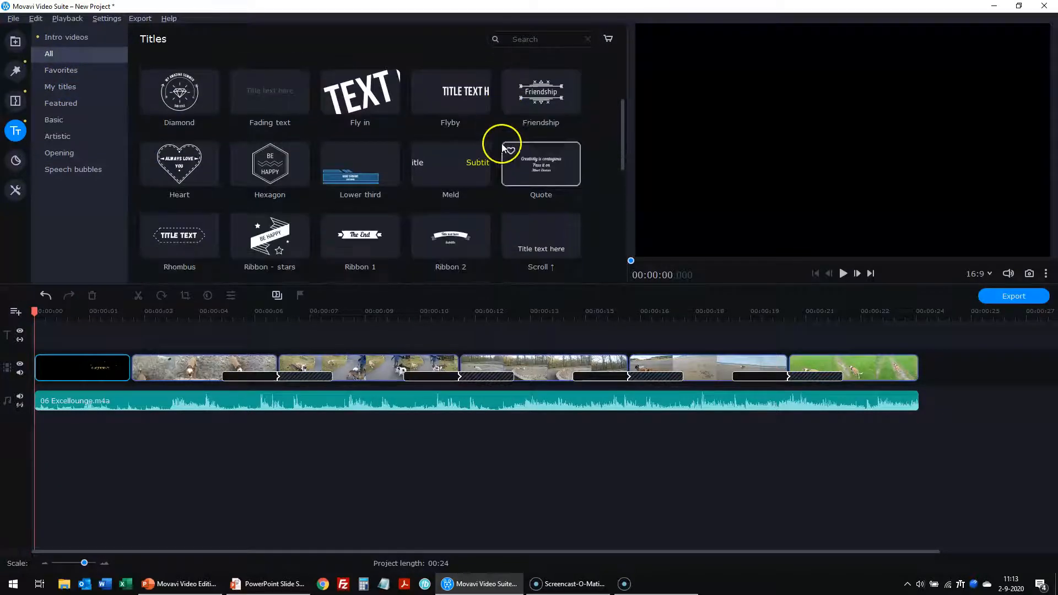
pyautogui.moveTo(451, 172); pyautogui.dragTo(131, 344)
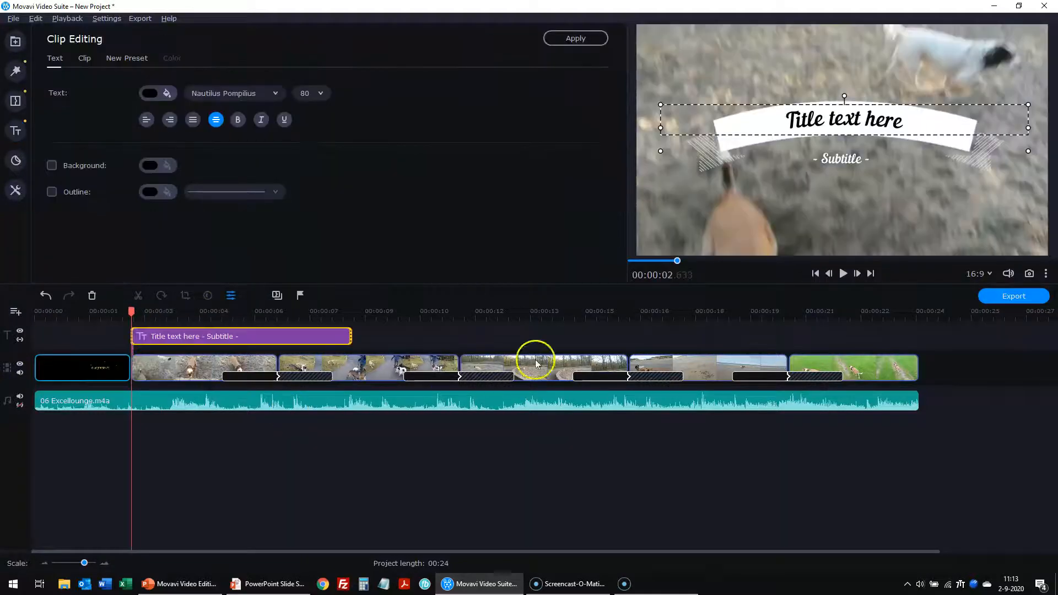
# - Change the Ribbon 2 text to 'DOG BONE-ANZA' with the subtitle 'Always having fun'
pyautogui.doubleClick(837, 121)
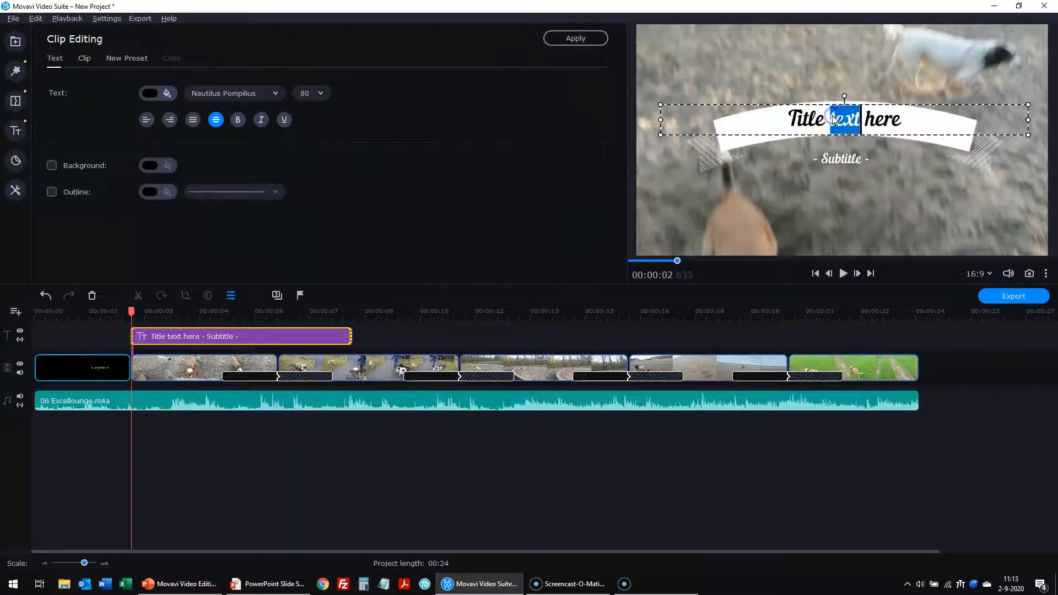
pyautogui.press('Delete')
pyautogui.press('Delete')
pyautogui.press('Delete')
pyautogui.press('Delete')
pyautogui.press('Delete')
pyautogui.press('Delete')
pyautogui.press('BackSpace')
pyautogui.press('BackSpace')
pyautogui.press('BackSpace')
pyautogui.press('BackSpace')
pyautogui.write('DOG BONE')
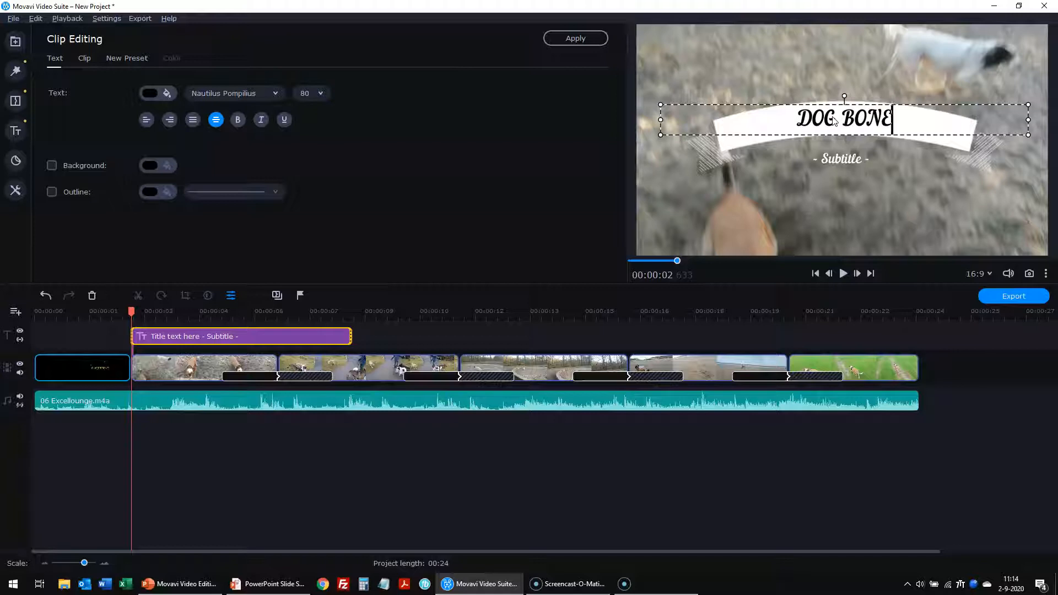
pyautogui.write('-ANAZ')
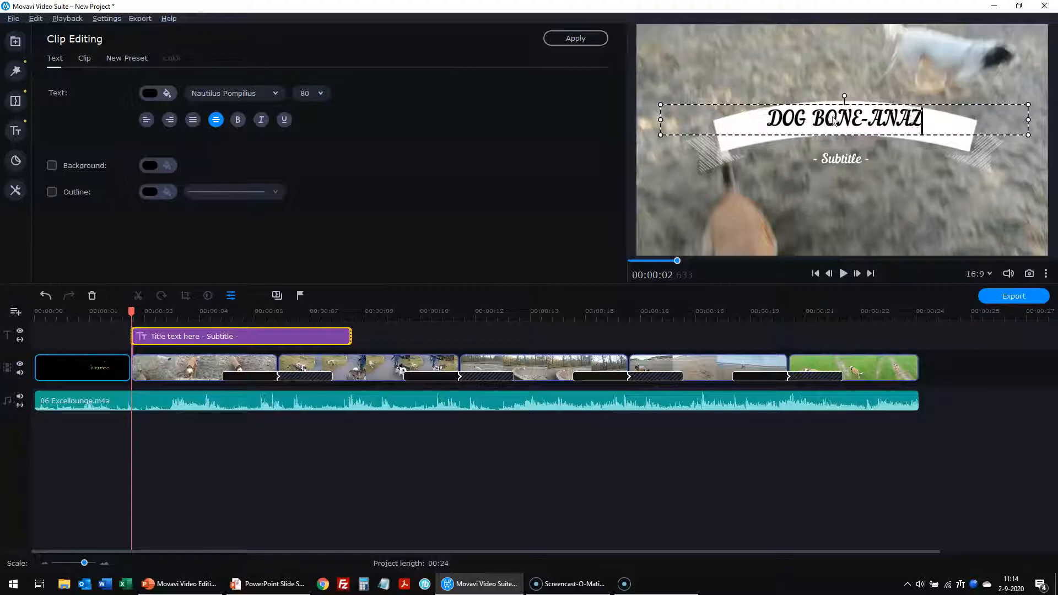
pyautogui.press('BackSpace')
pyautogui.press('BackSpace')
pyautogui.write('ZA')
pyautogui.click(851, 161)
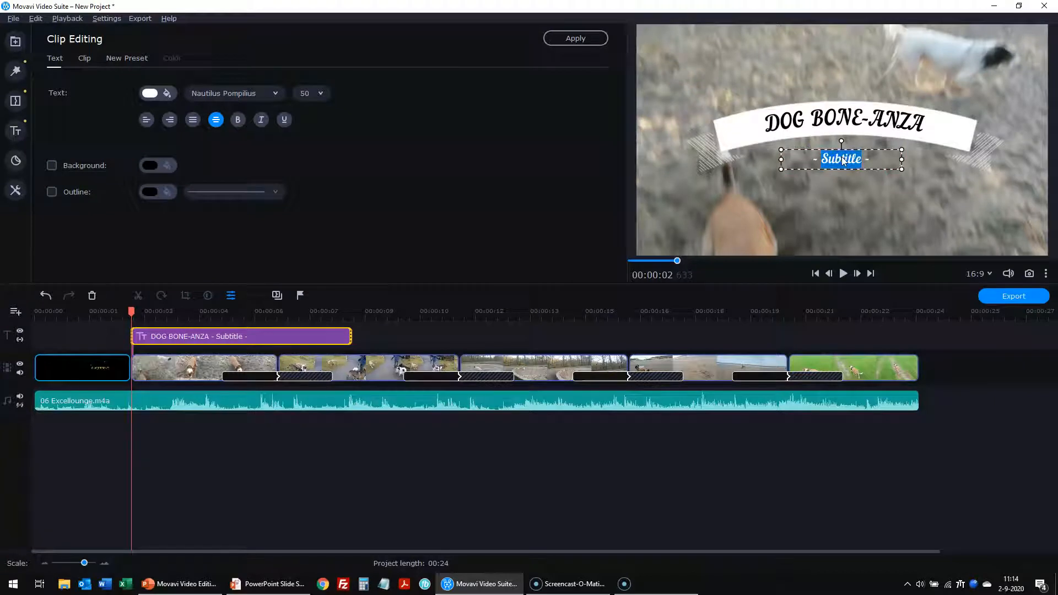
pyautogui.write('Always having fun')
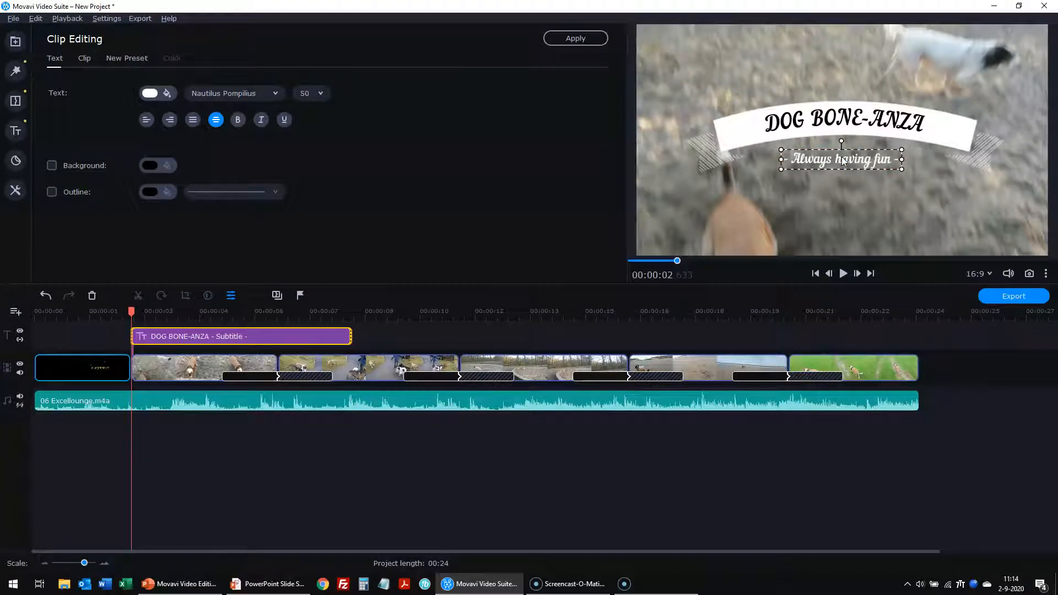
pyautogui.click(844, 236)
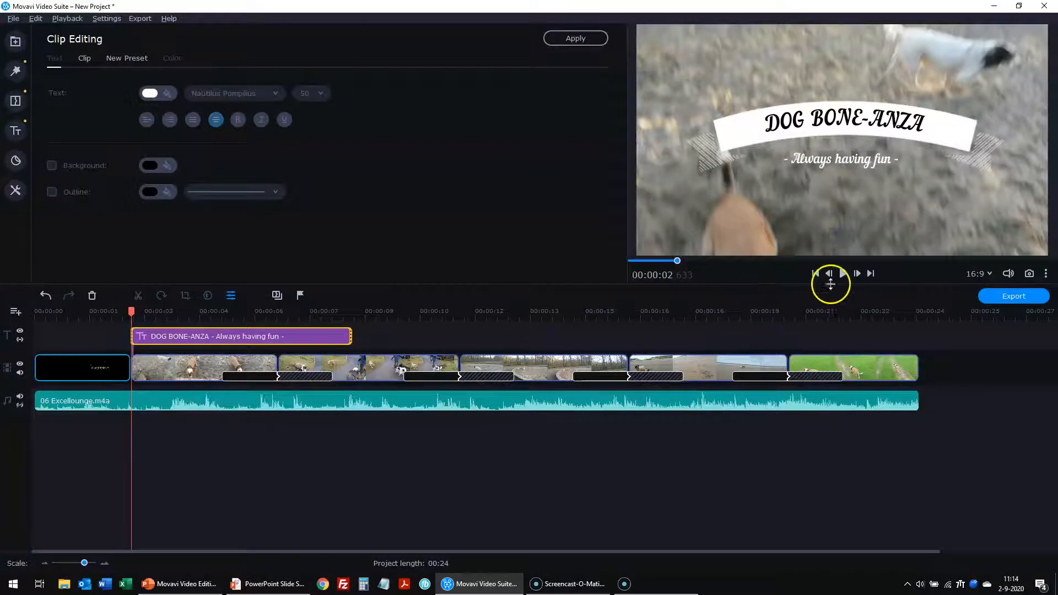
pyautogui.click(814, 274)
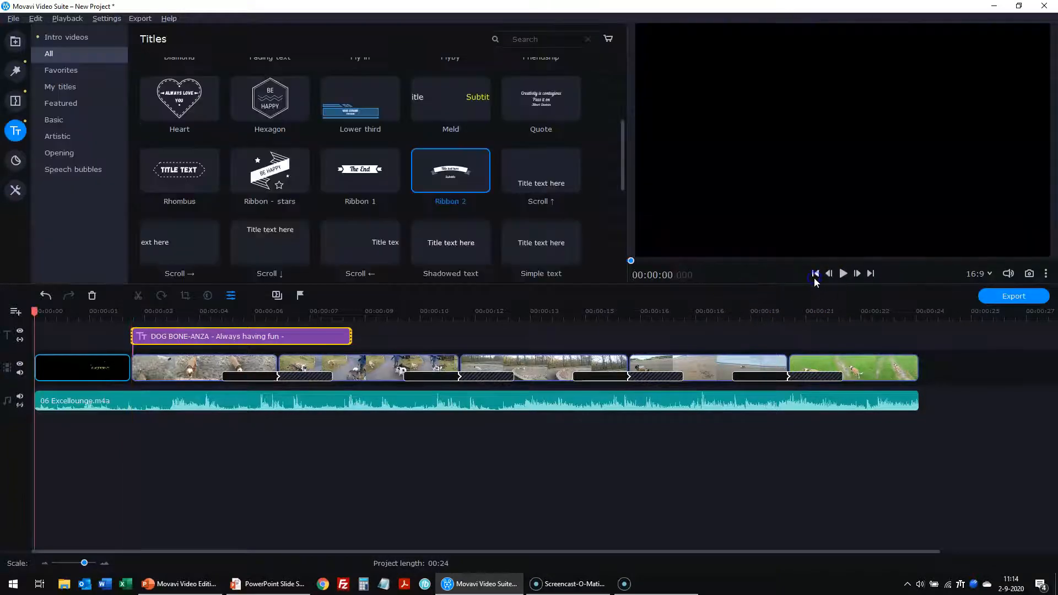
pyautogui.click(842, 274)
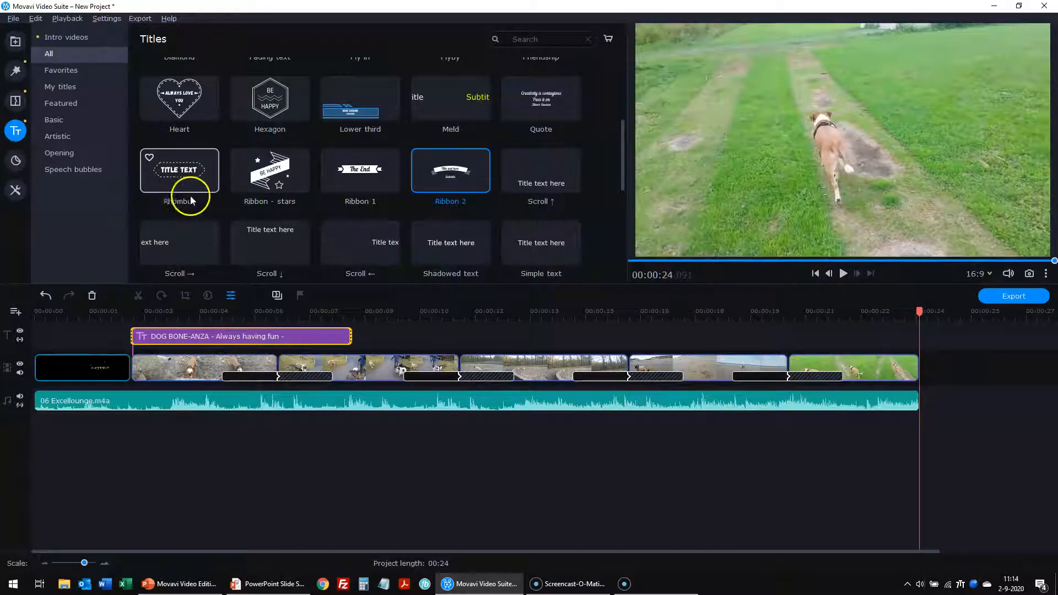
pyautogui.scroll(-5, 425, 148)
pyautogui.scroll(-1, 426, 150)
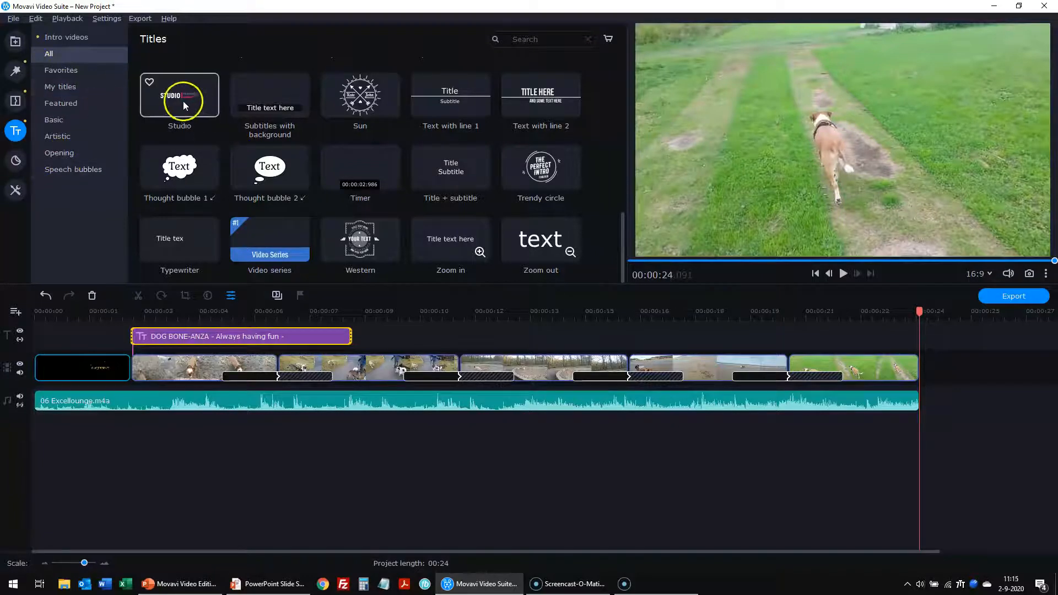
# - Place the Studio title on the title track over the final clips at about 00:18
pyautogui.moveTo(185, 105); pyautogui.dragTo(775, 336)
pyautogui.moveTo(898, 332); pyautogui.dragTo(824, 335)
pyautogui.click(758, 338)
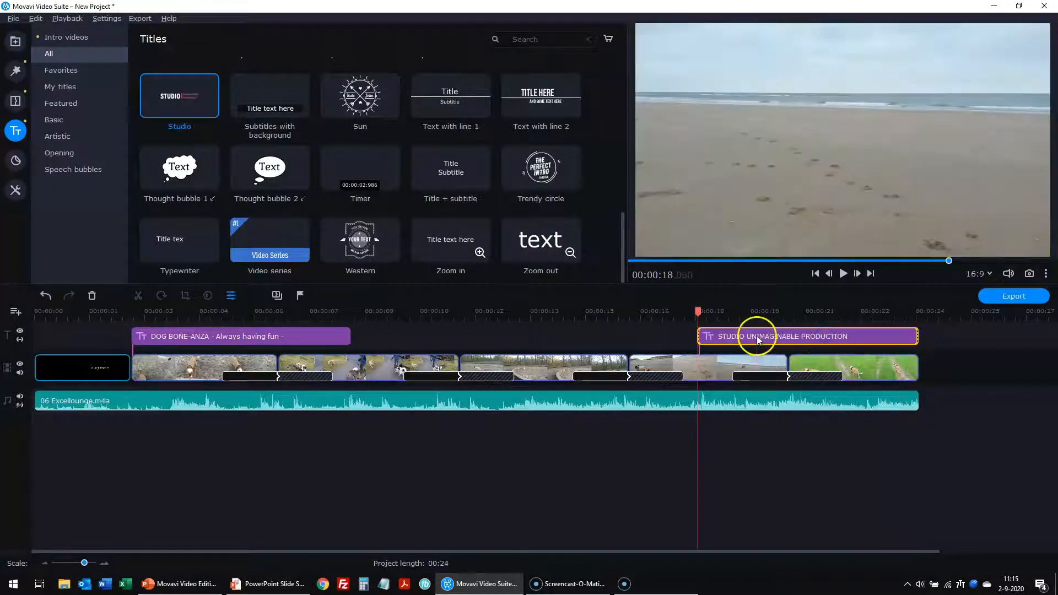
# - Retype the title lines as the presenter's name with an apostrophe and 'TOOLFINDERR PRODUCTION'
pyautogui.doubleClick(760, 337)
pyautogui.click(762, 150)
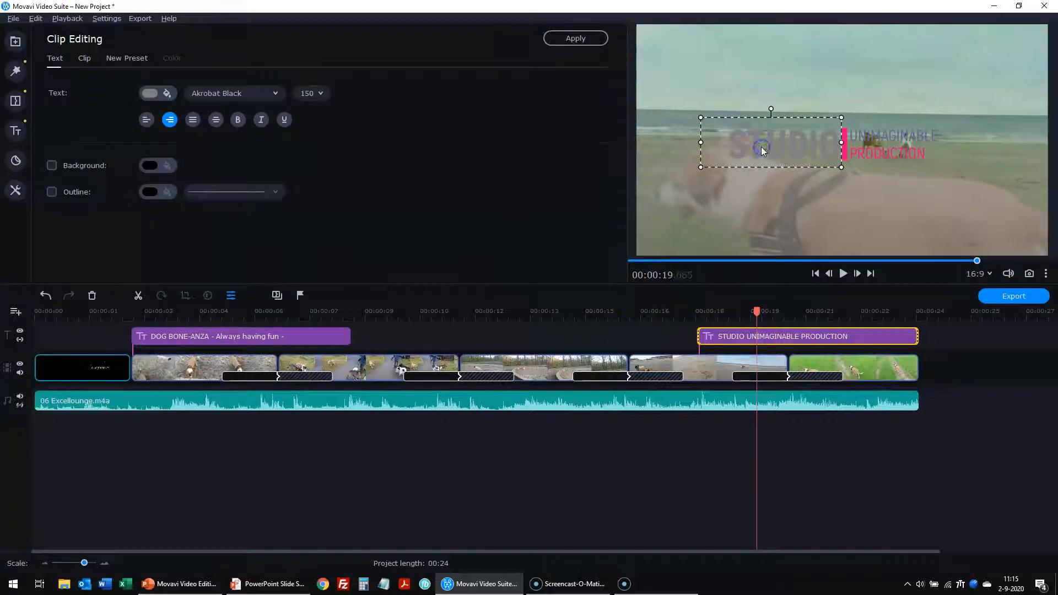
pyautogui.doubleClick(761, 147)
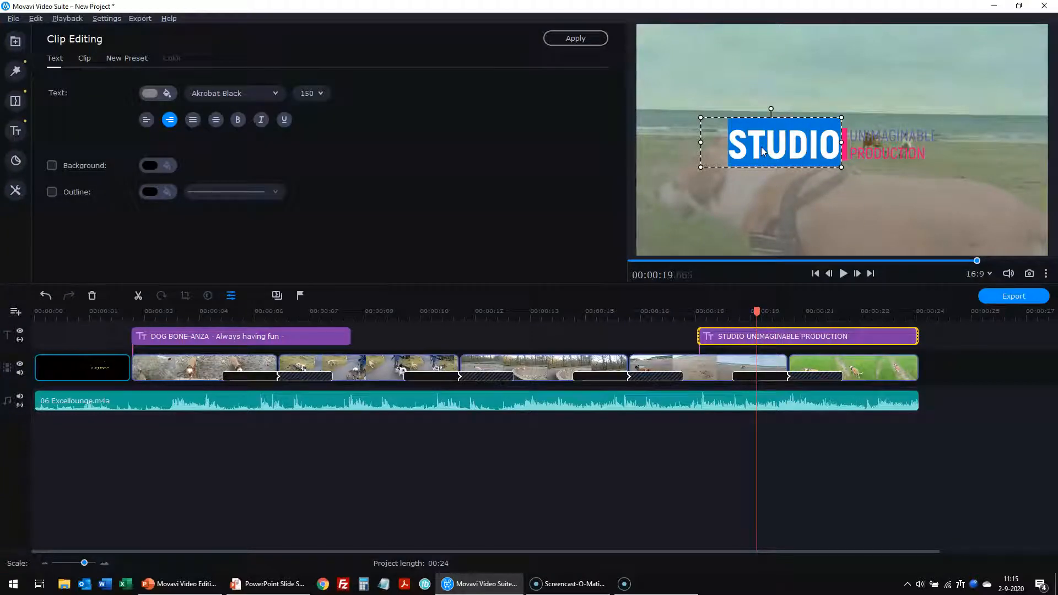
pyautogui.write('OLAFS')
pyautogui.click(860, 139)
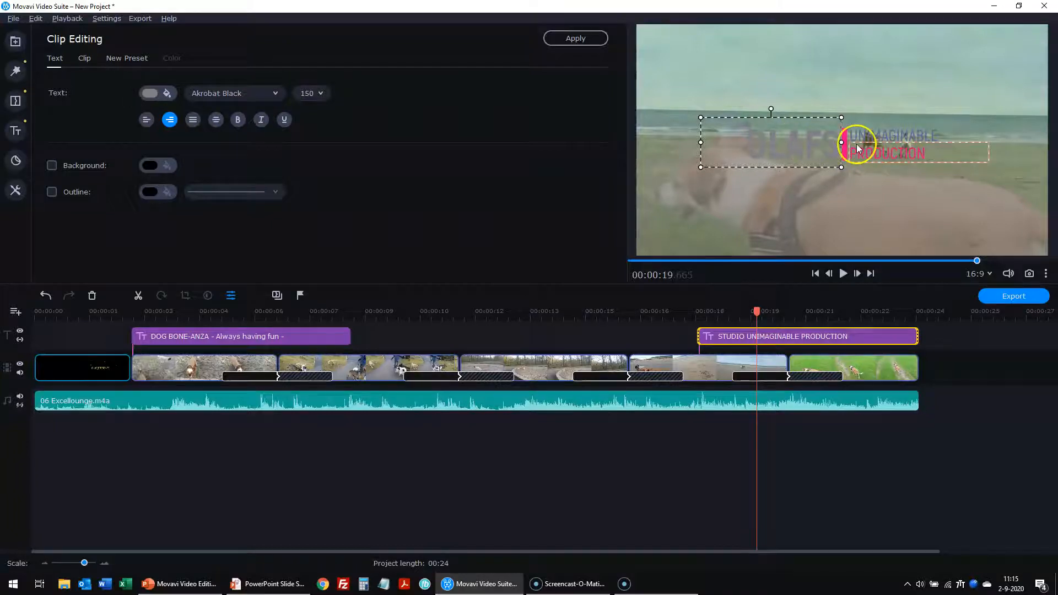
pyautogui.click(808, 160)
pyautogui.doubleClick(819, 145)
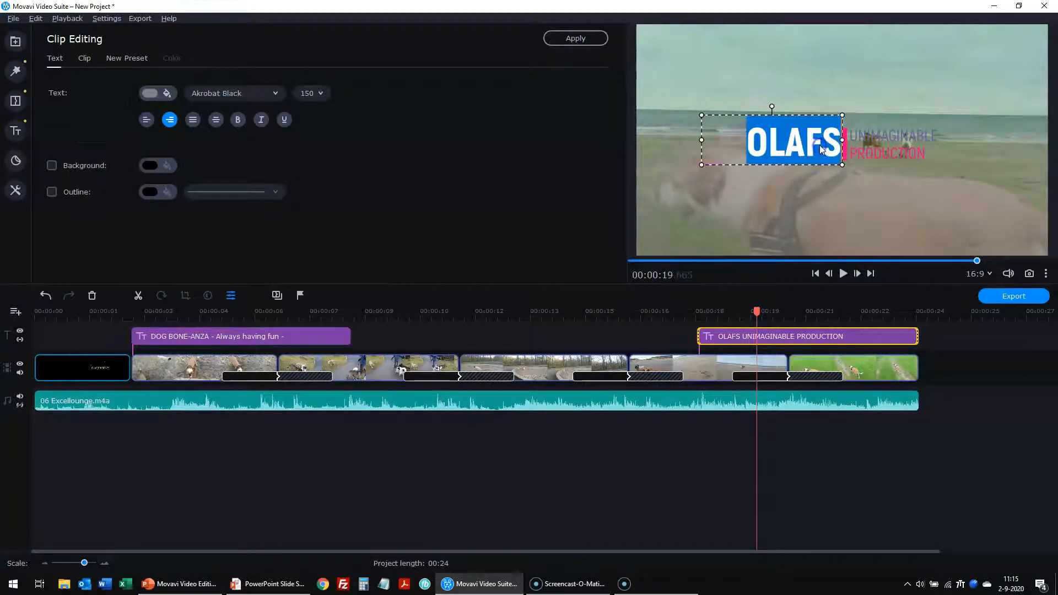
pyautogui.click(820, 144)
pyautogui.write("'")
pyautogui.doubleClick(888, 135)
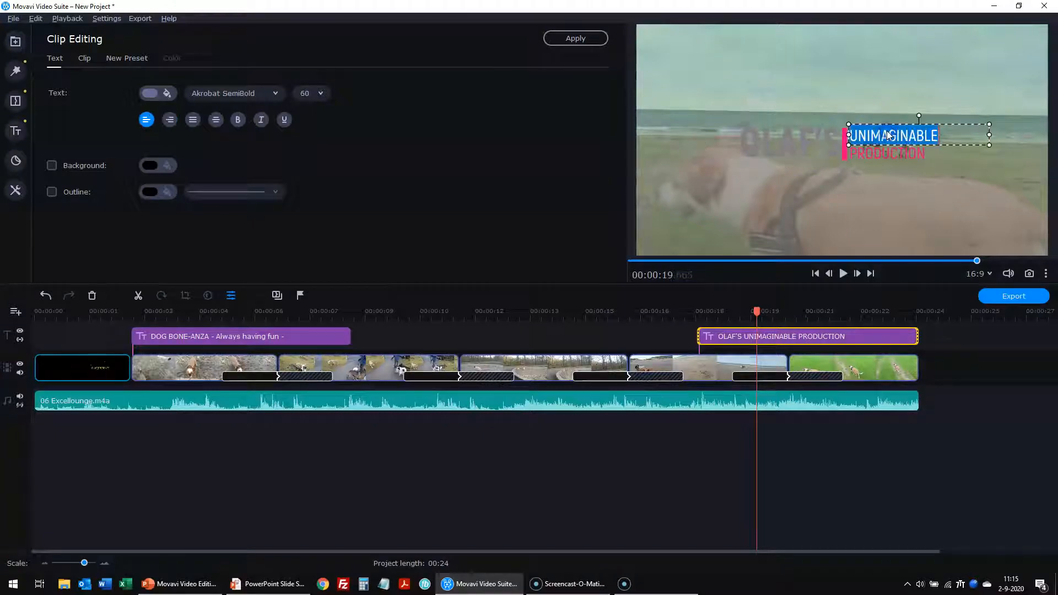
pyautogui.write('TOOLENBURG')
pyautogui.click(881, 154)
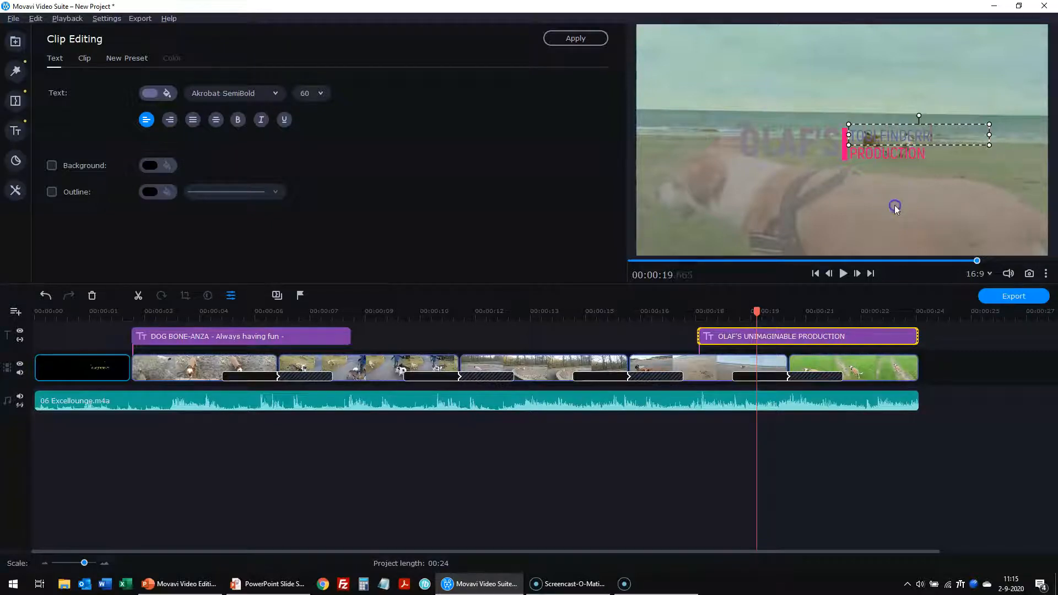
# - Preview the ending from about 17 seconds in with the new end title
pyautogui.click(664, 339)
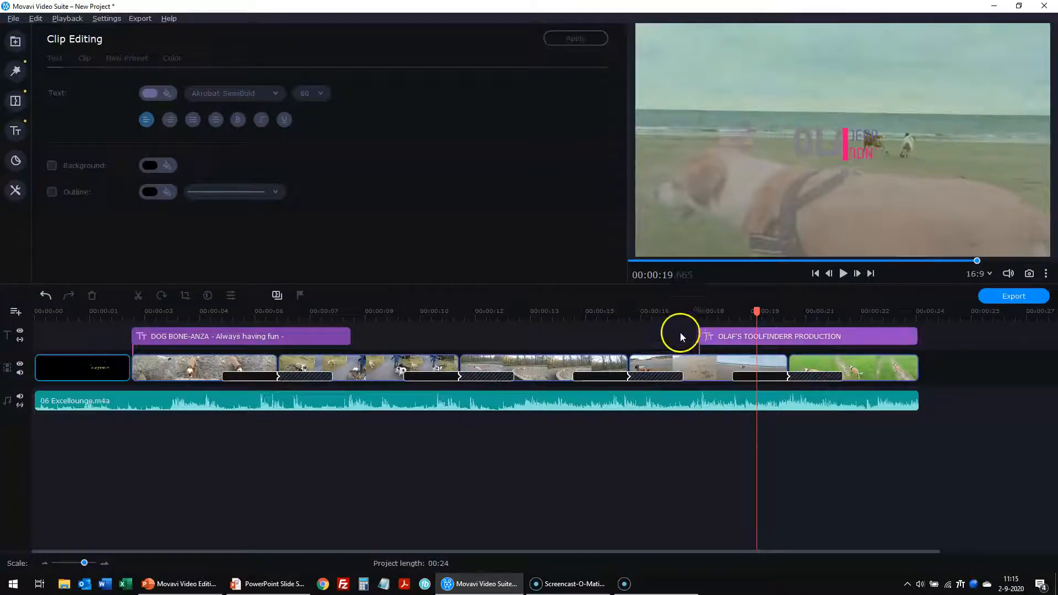
pyautogui.moveTo(756, 311); pyautogui.dragTo(672, 311)
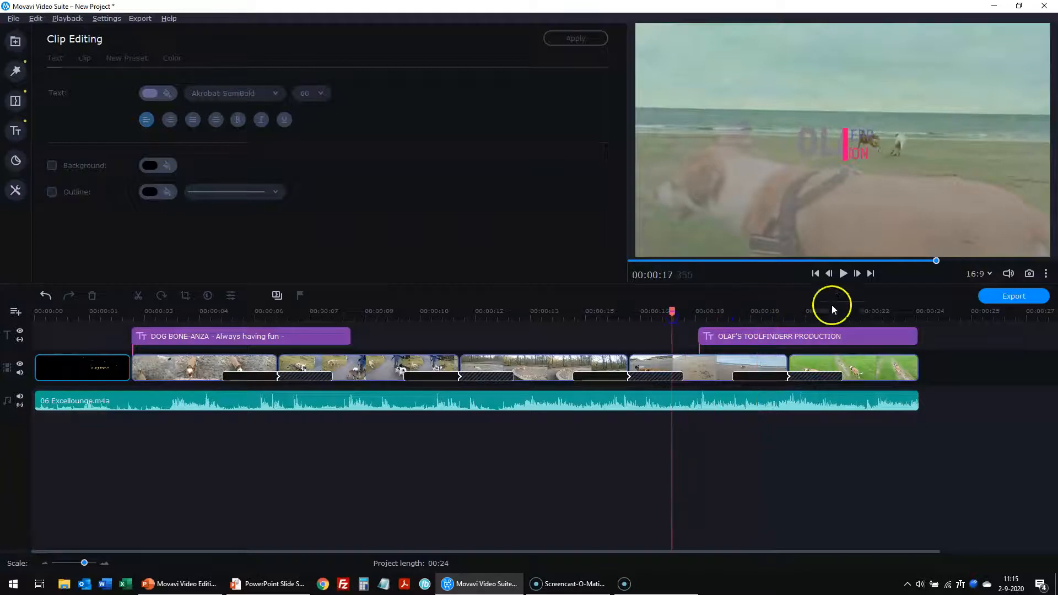
pyautogui.click(843, 273)
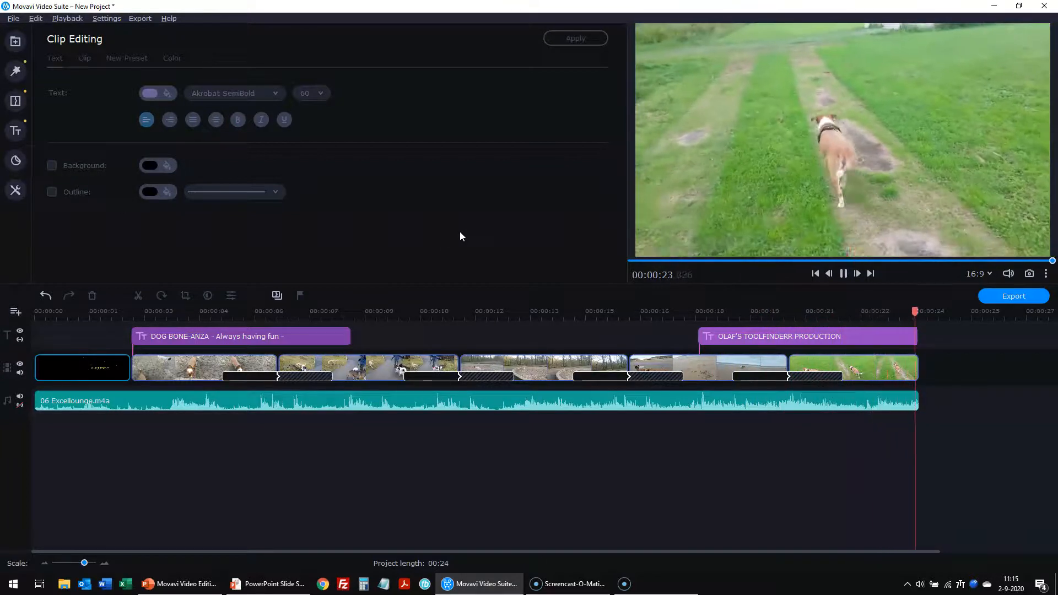
# - Color the presenter's name in the end title yellow (#ffd85f) and play the montage to check
pyautogui.click(808, 336)
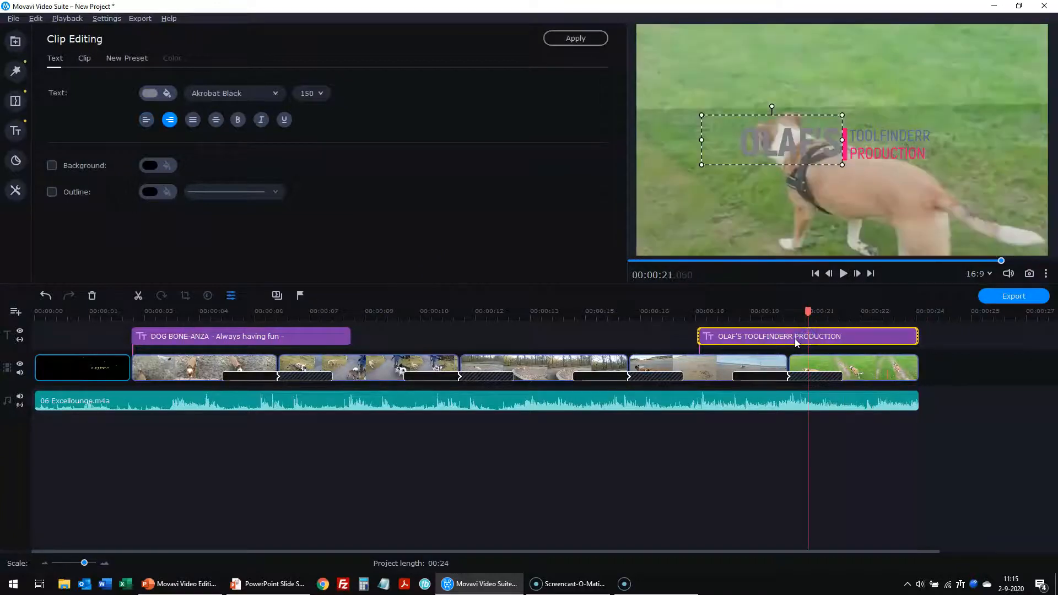
pyautogui.doubleClick(786, 147)
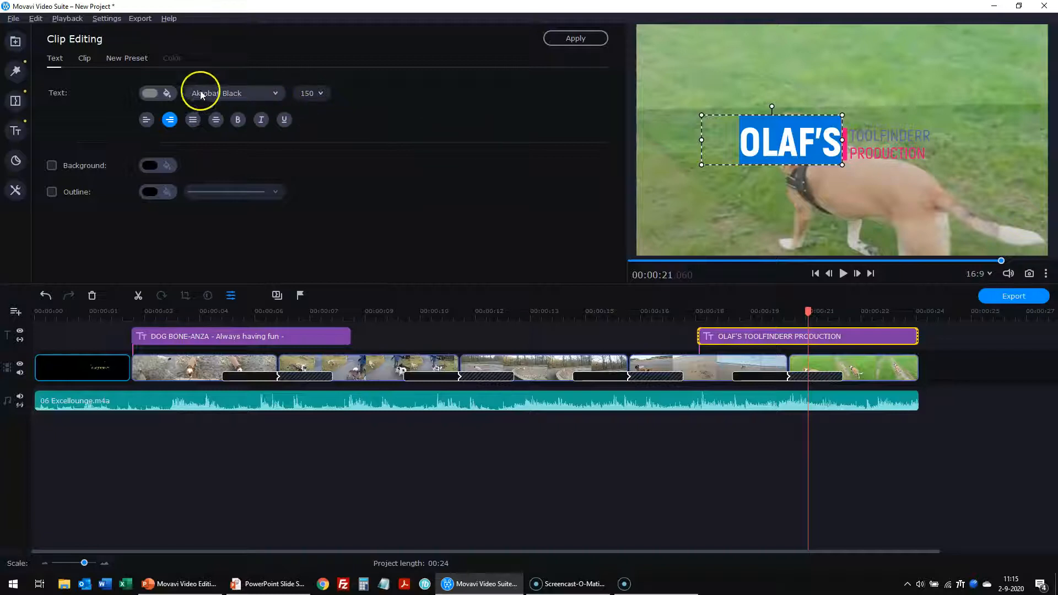
pyautogui.click(155, 93)
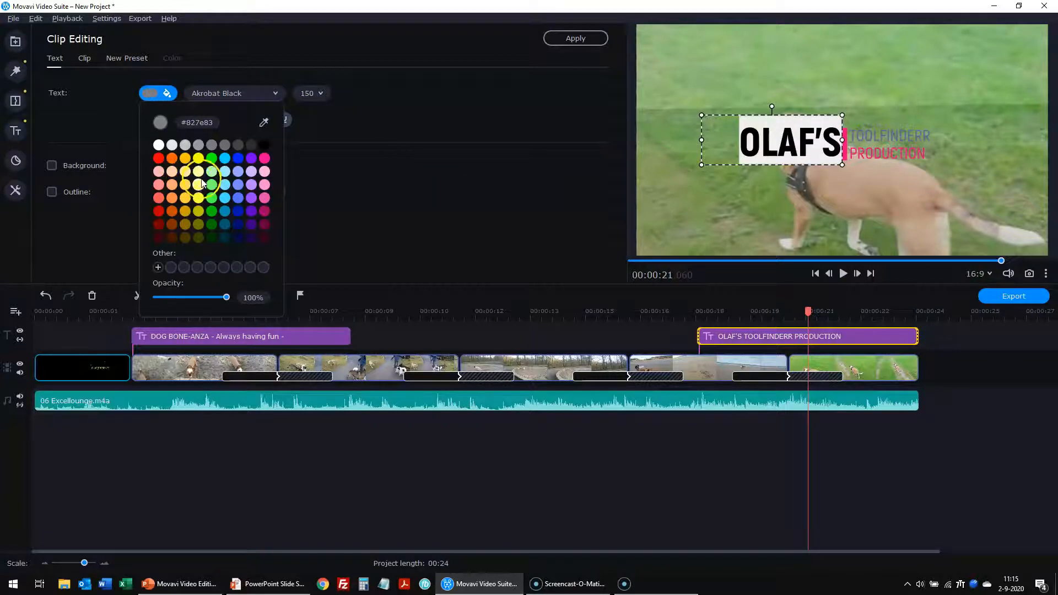
pyautogui.click(186, 185)
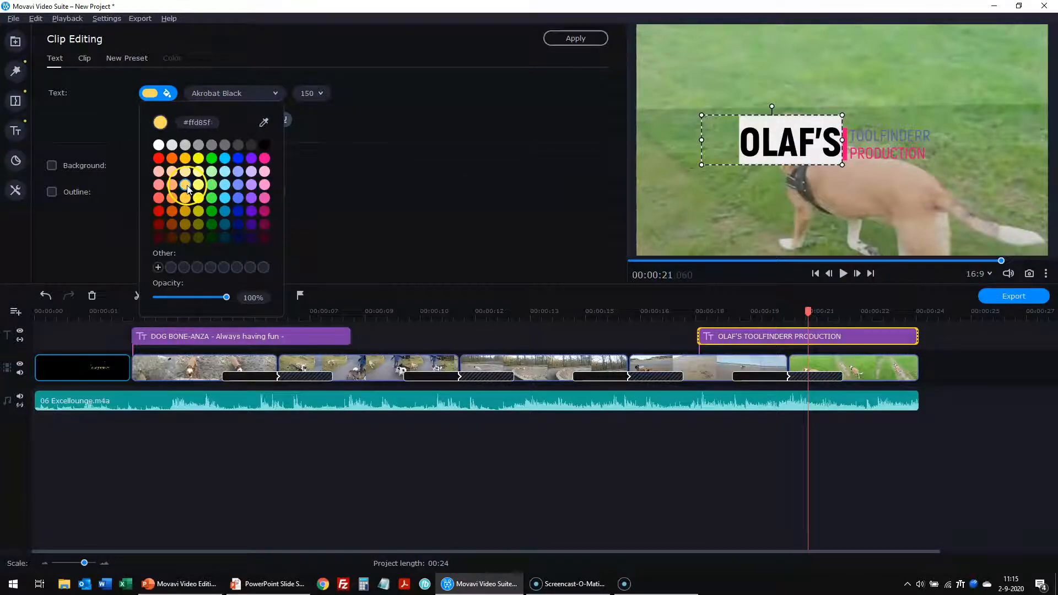
pyautogui.click(448, 215)
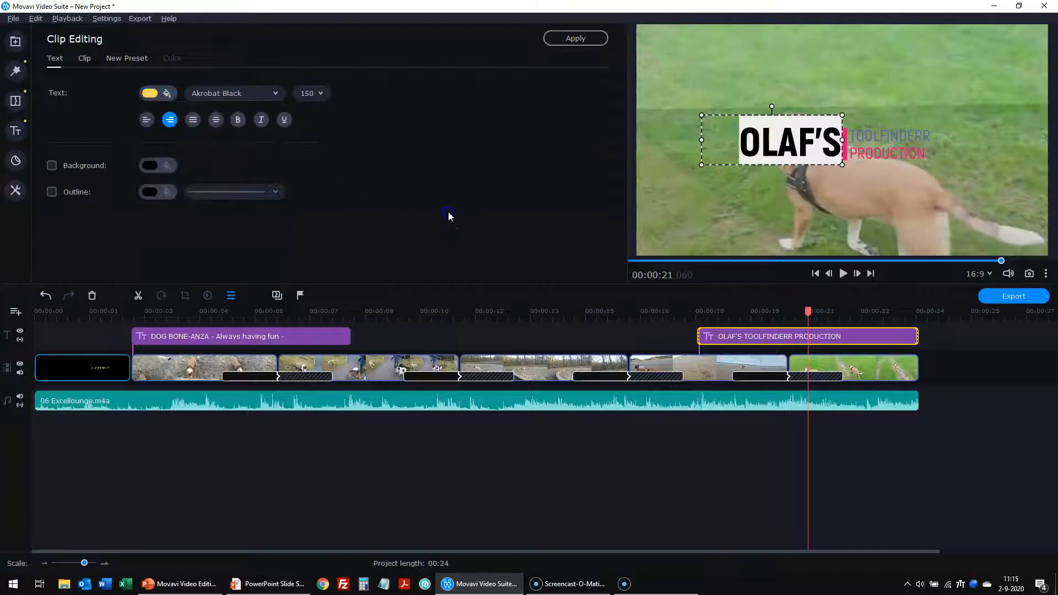
pyautogui.click(665, 211)
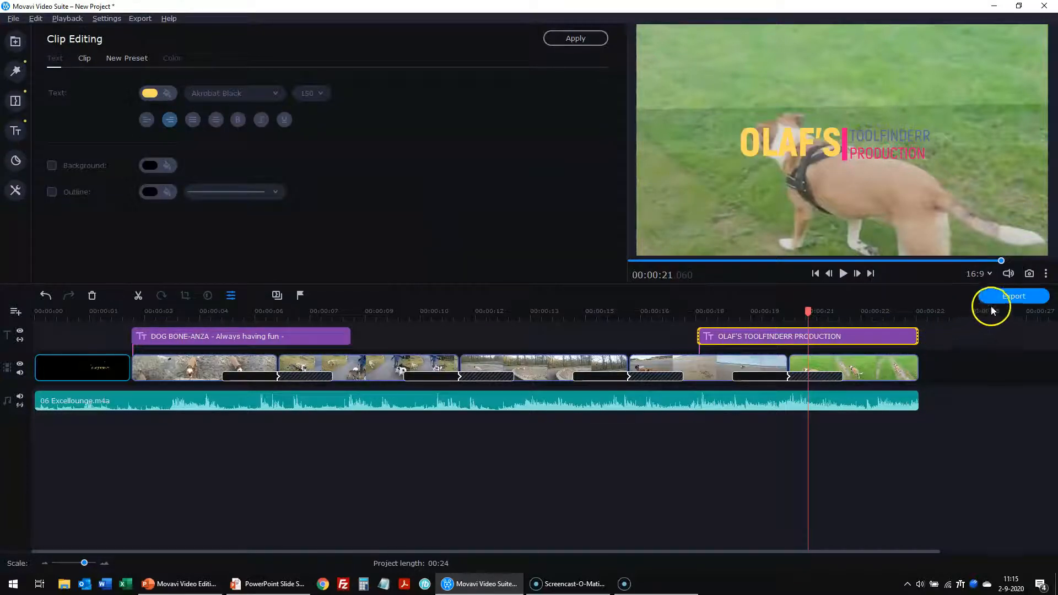
pyautogui.click(843, 274)
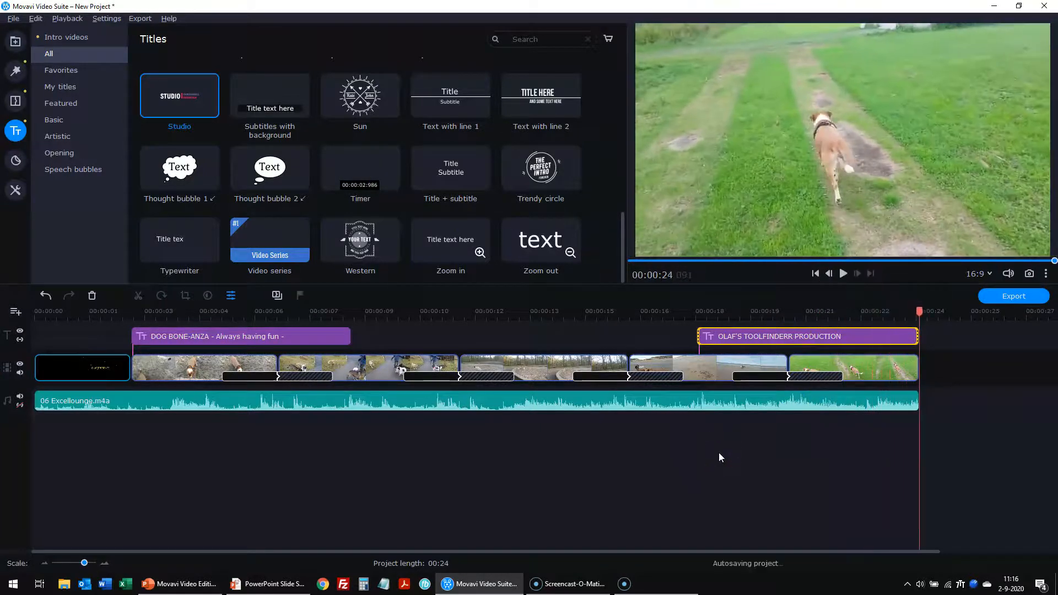
# - Return to the montage start, scroll through the stickers library, then show the Video Editing tools
pyautogui.click(814, 276)
pyautogui.click(653, 451)
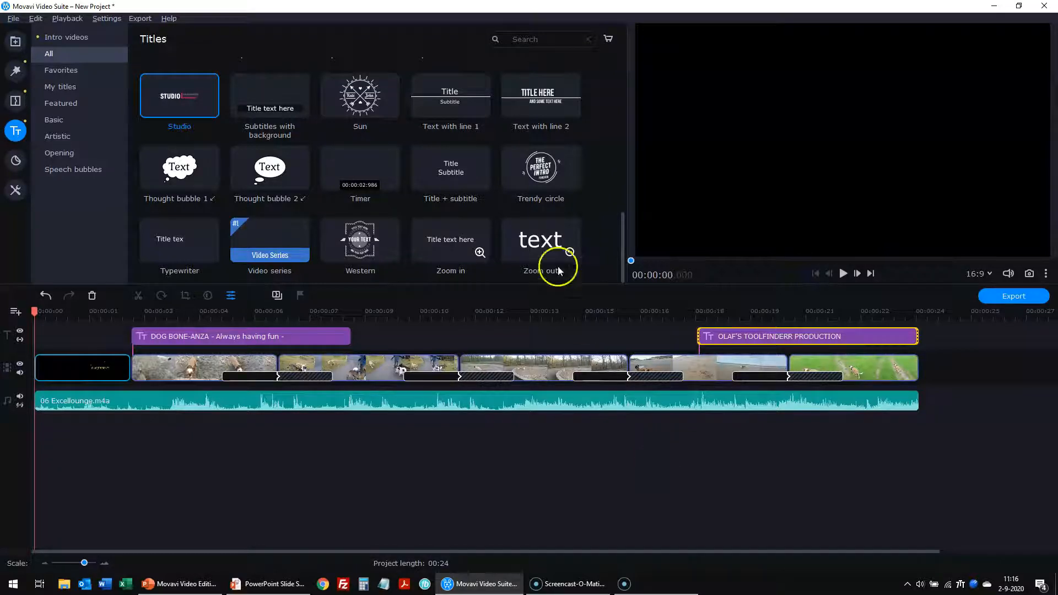
pyautogui.click(15, 161)
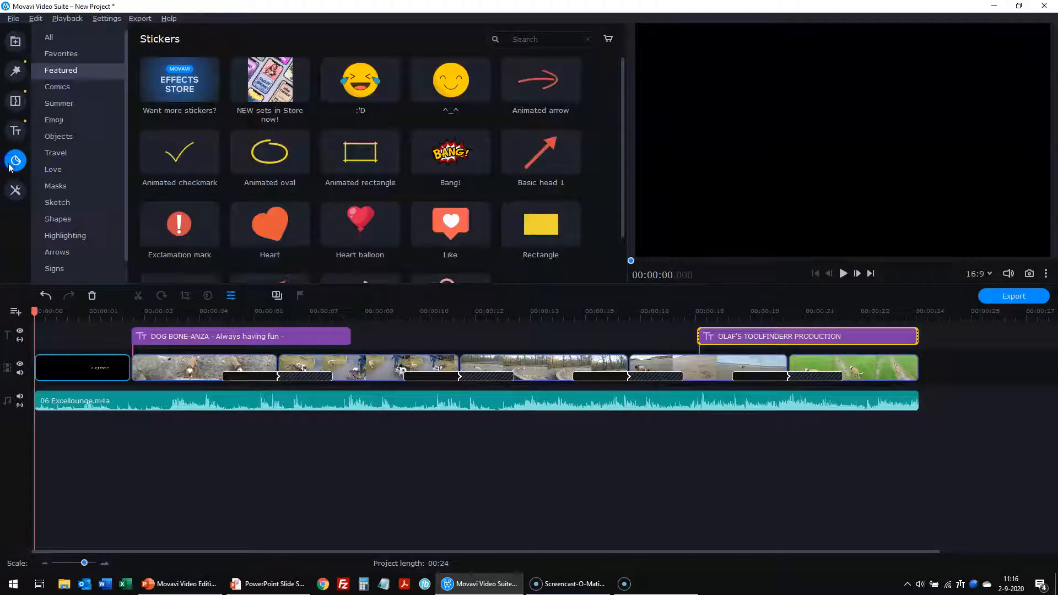
pyautogui.scroll(-1, 477, 152)
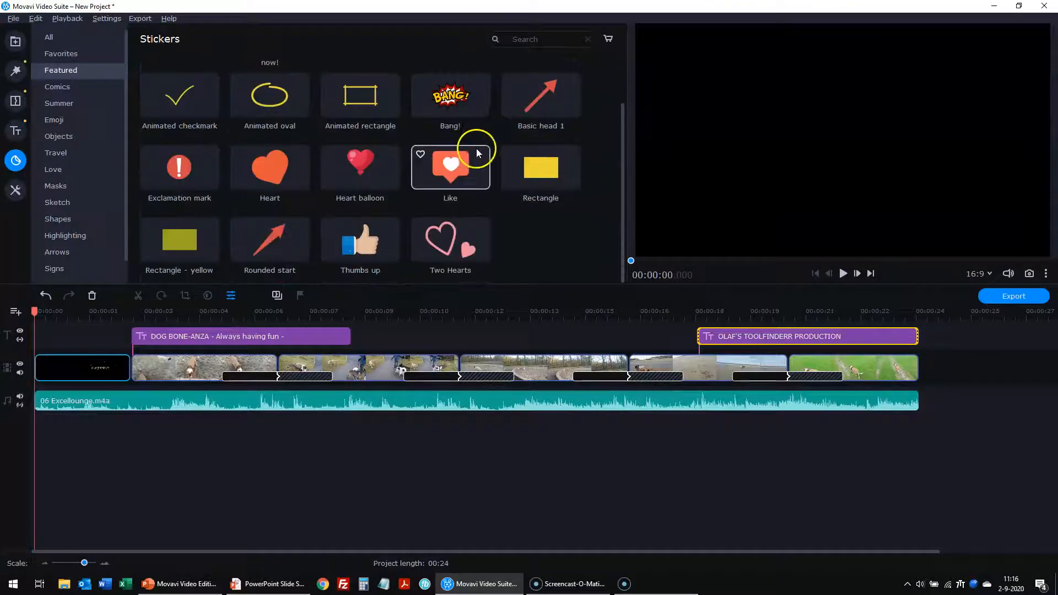
pyautogui.scroll(1, 477, 147)
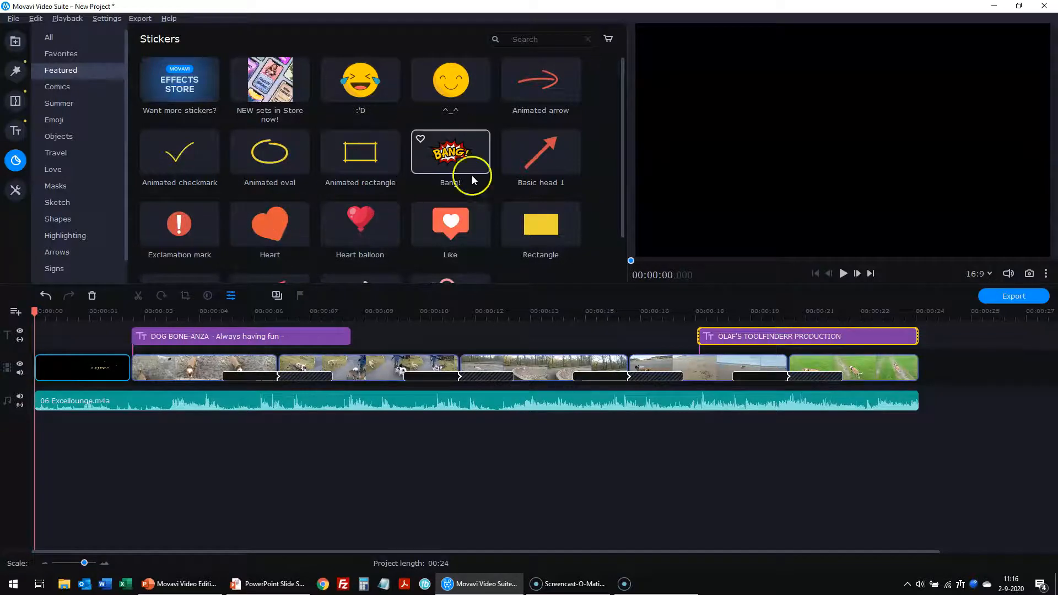
pyautogui.scroll(-2, 449, 157)
pyautogui.scroll(2, 447, 160)
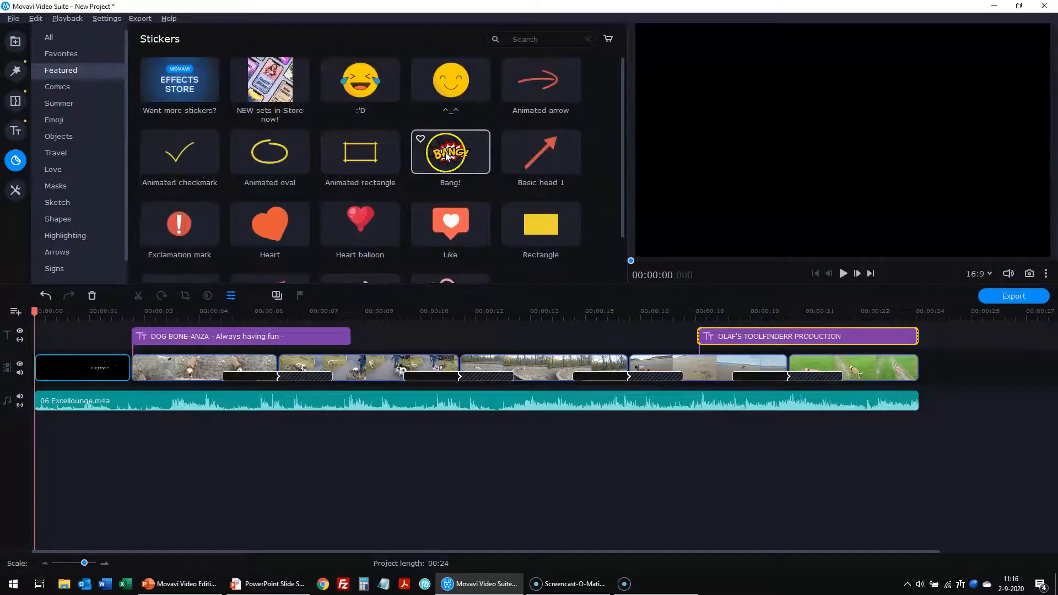
pyautogui.click(15, 192)
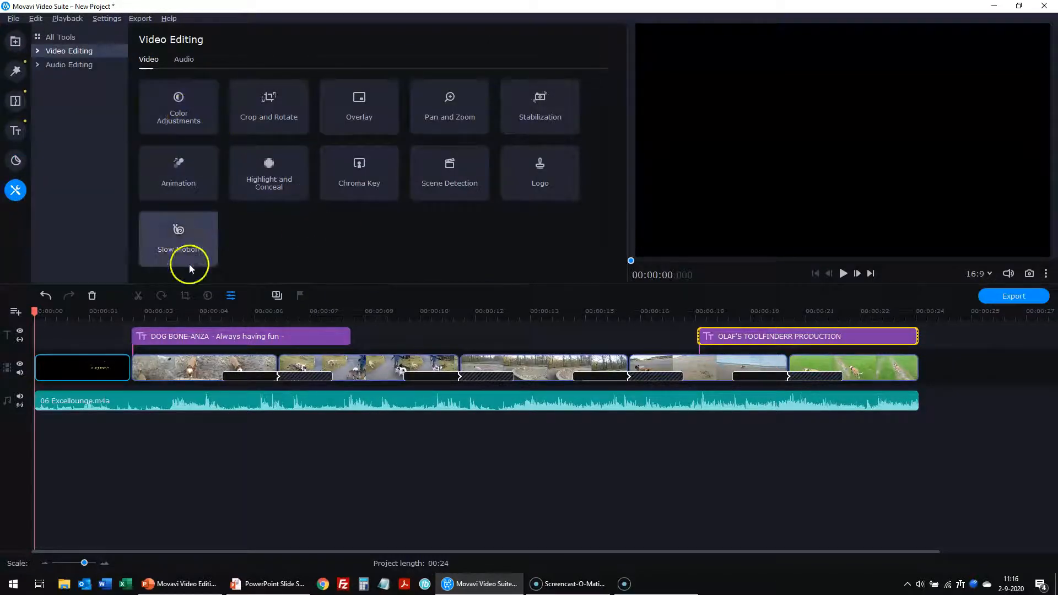
# - Open Color Adjustments for the first dog clip, then select the beach clip near the end
pyautogui.click(185, 365)
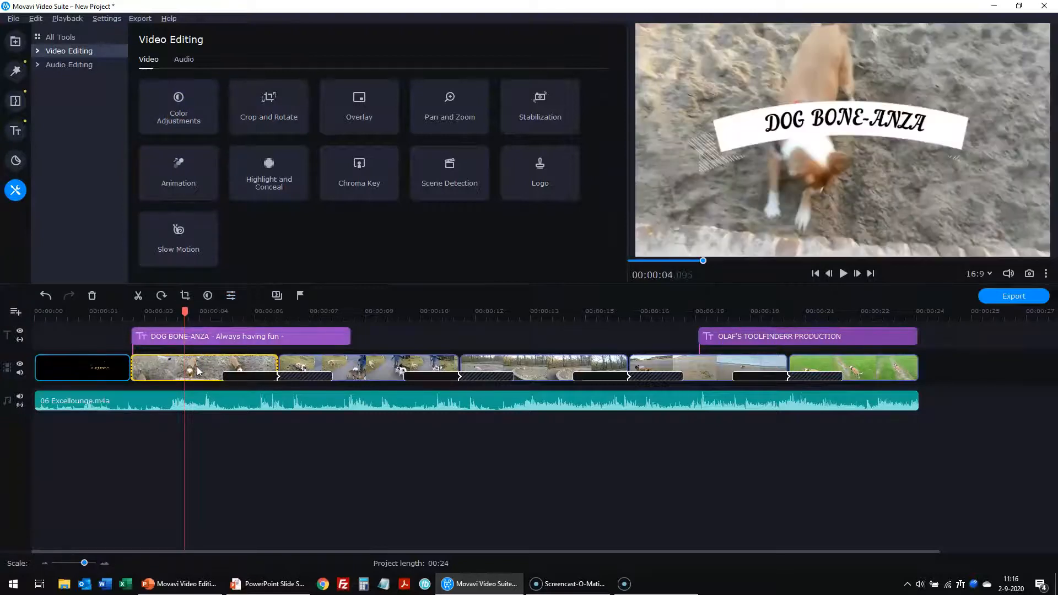
pyautogui.click(171, 115)
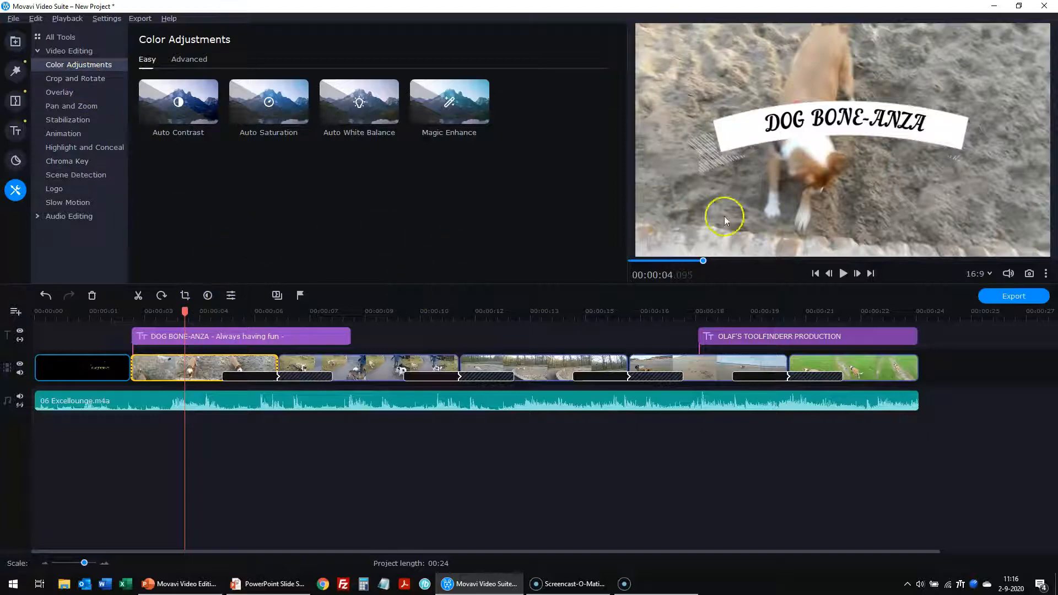
pyautogui.click(716, 368)
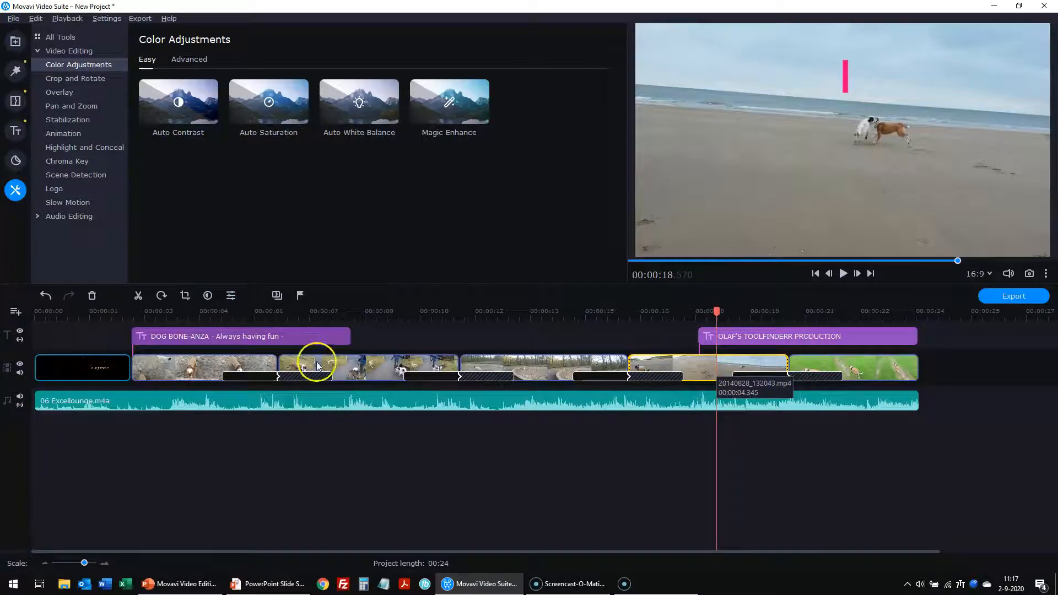
# - Crop the beach clip to a smaller frame around the two dogs and apply it
pyautogui.click(185, 298)
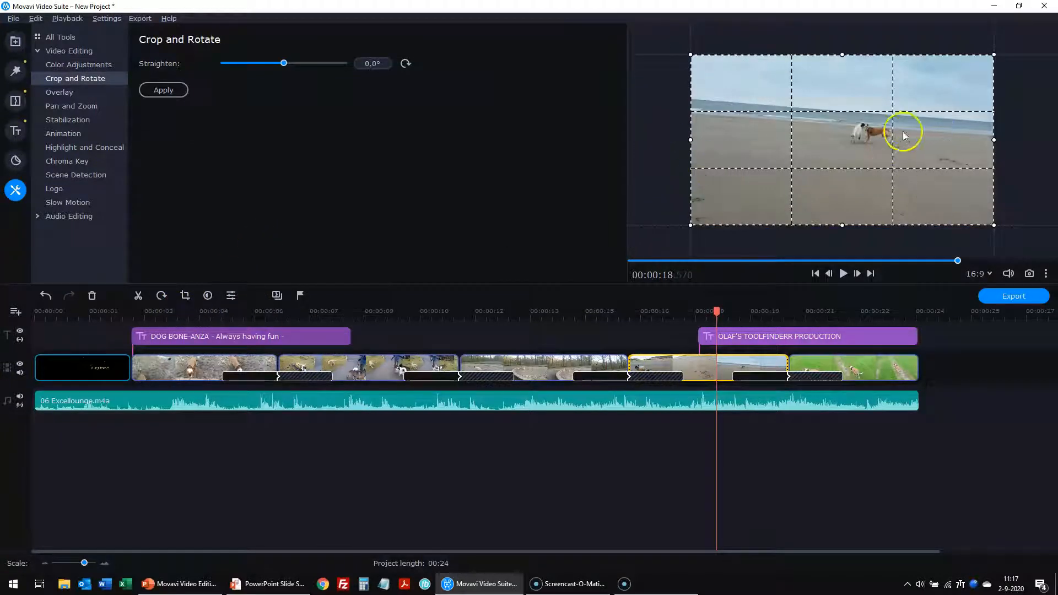
pyautogui.moveTo(691, 55); pyautogui.dragTo(823, 130)
pyautogui.moveTo(879, 194); pyautogui.dragTo(842, 145)
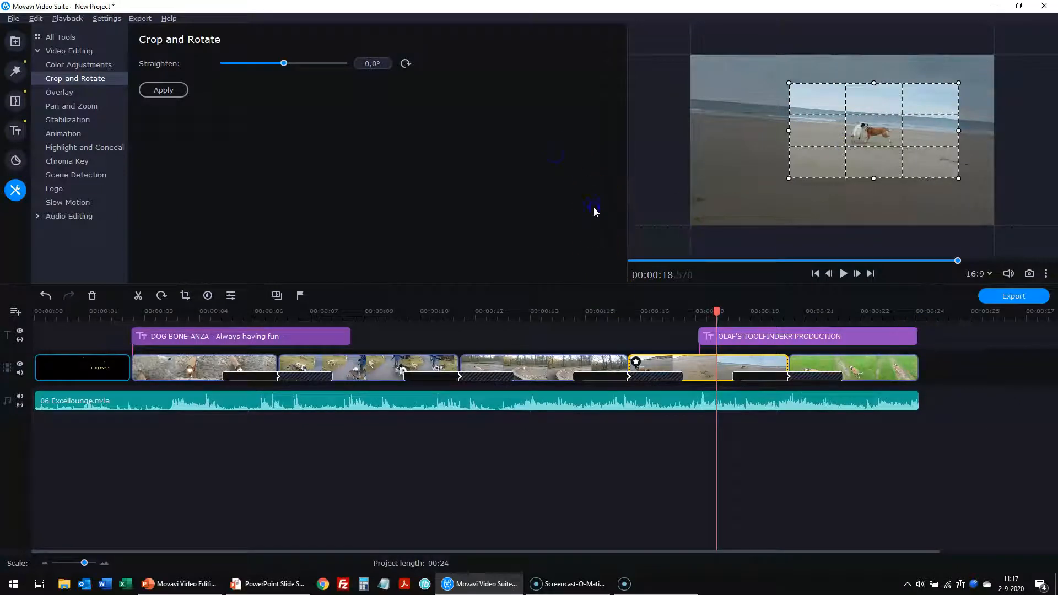
pyautogui.click(175, 91)
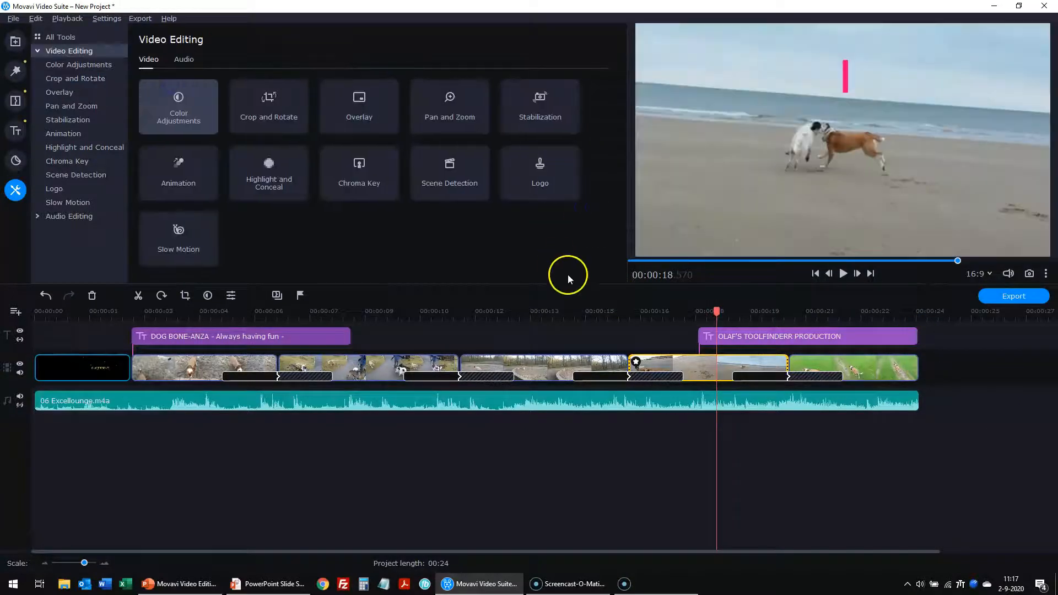
pyautogui.moveTo(717, 314); pyautogui.dragTo(609, 315)
pyautogui.click(843, 273)
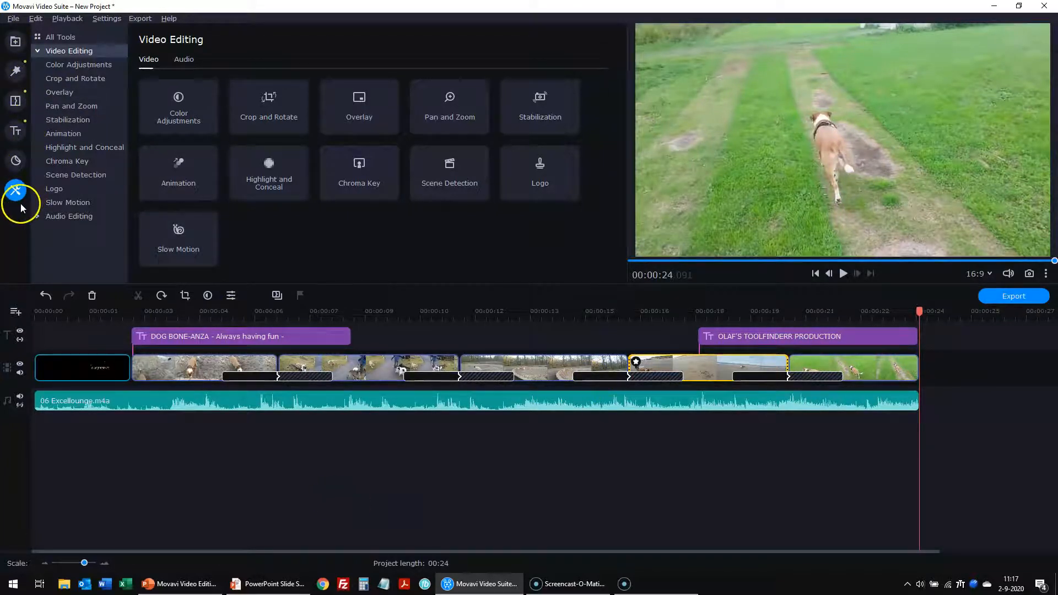
pyautogui.click(249, 471)
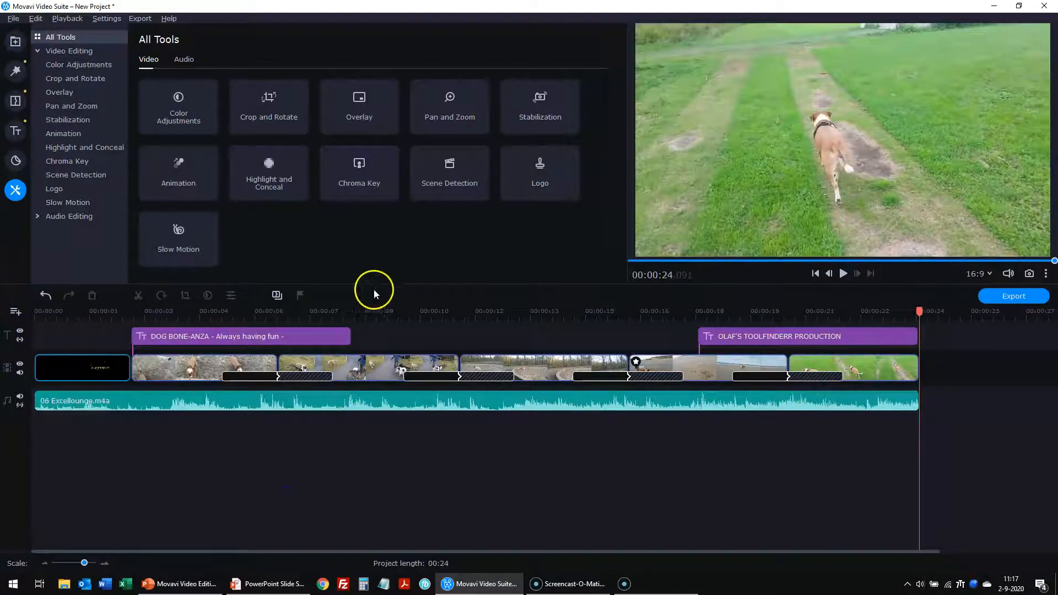
pyautogui.click(815, 273)
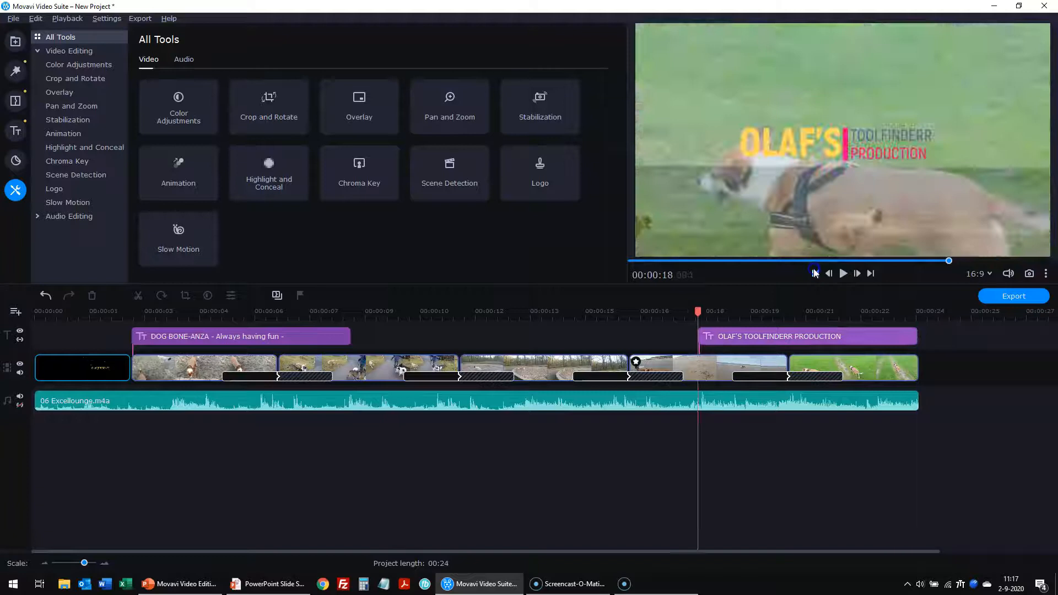
pyautogui.click(815, 274)
pyautogui.click(815, 273)
pyautogui.click(815, 274)
pyautogui.click(815, 274)
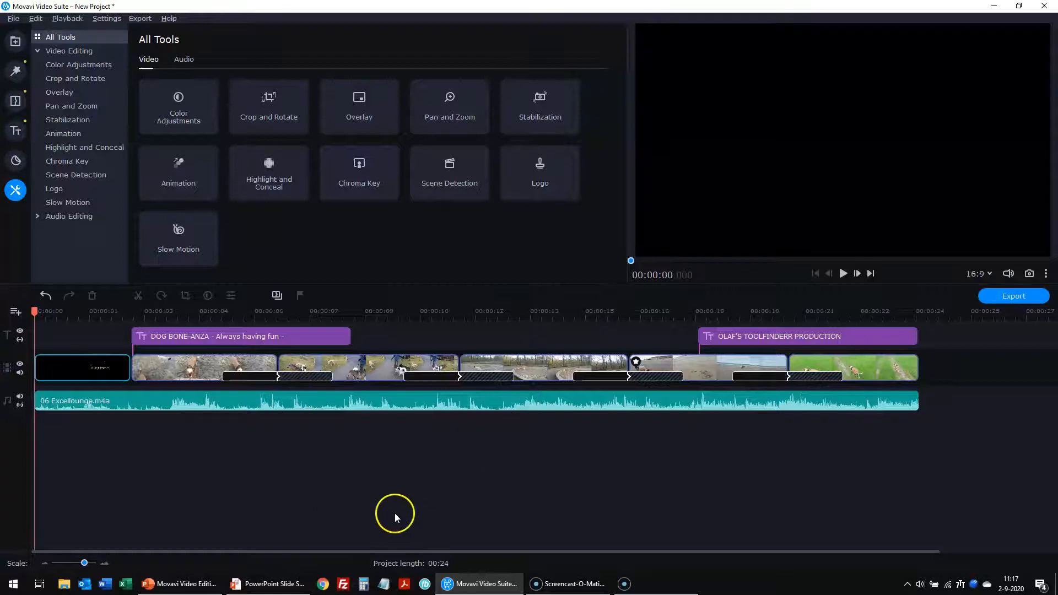
pyautogui.click(158, 372)
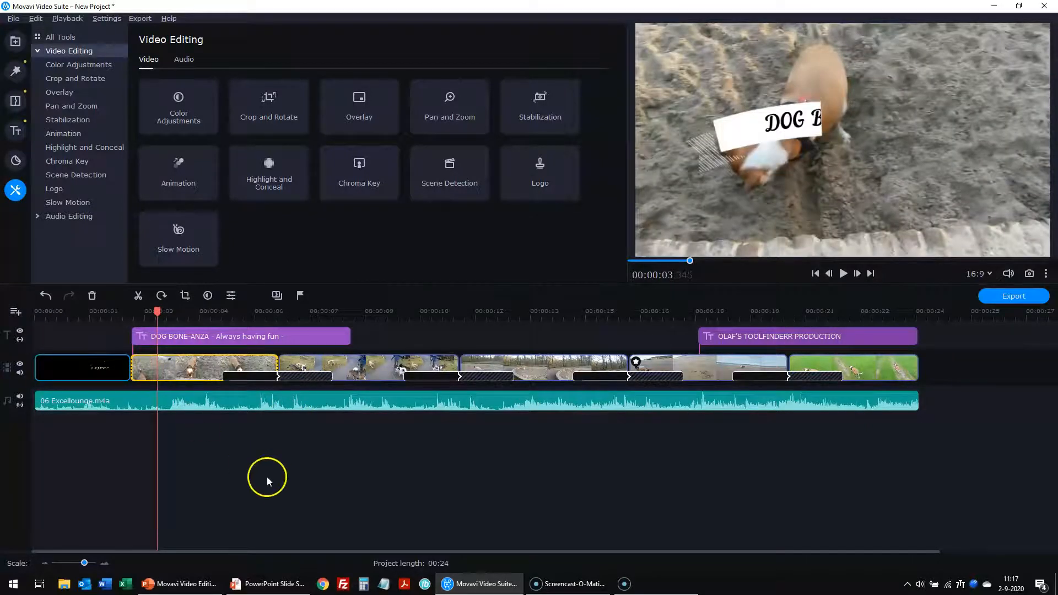
# - Split the digging clip at the playhead and move the split-off piece before the final grass clip
pyautogui.moveTo(156, 313); pyautogui.dragTo(199, 313)
pyautogui.click(138, 296)
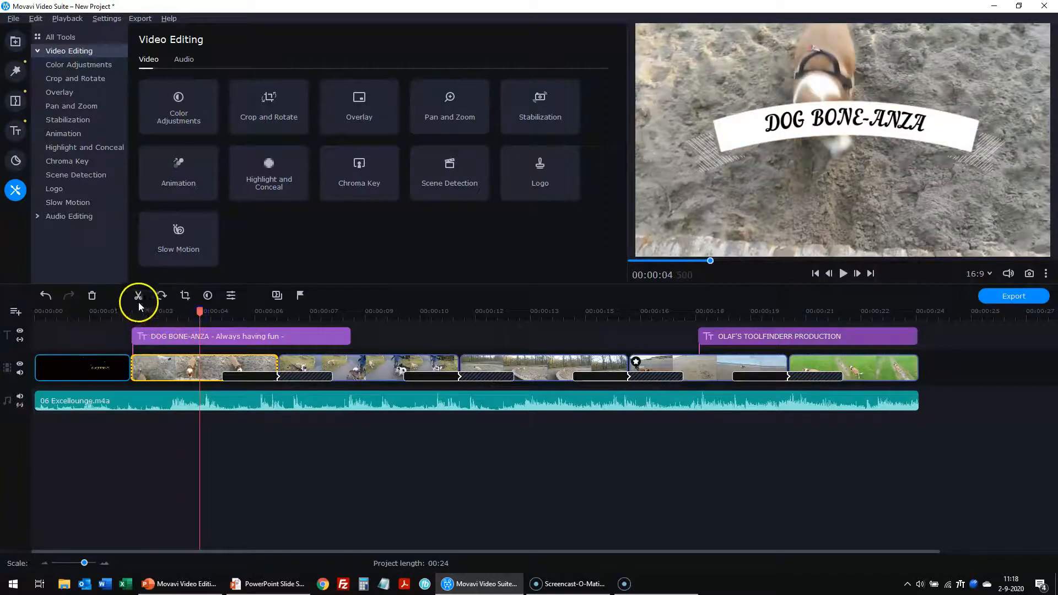
pyautogui.click(249, 384)
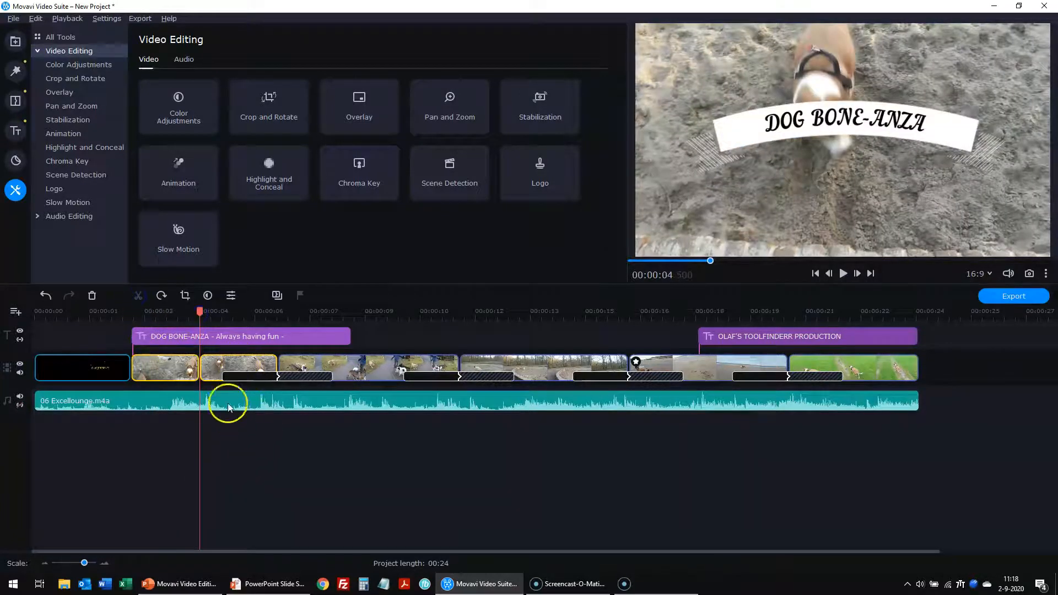
pyautogui.click(183, 366)
pyautogui.moveTo(219, 362); pyautogui.dragTo(738, 368)
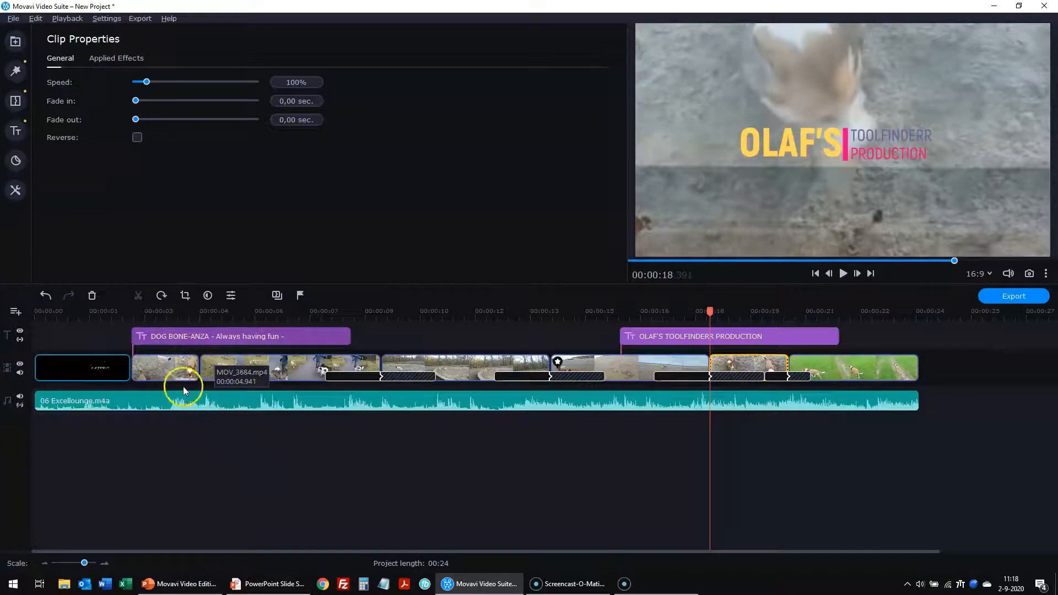
# - Add 3-second Zoom in-out transitions between all clips with the Transition Wizard
pyautogui.click(158, 368)
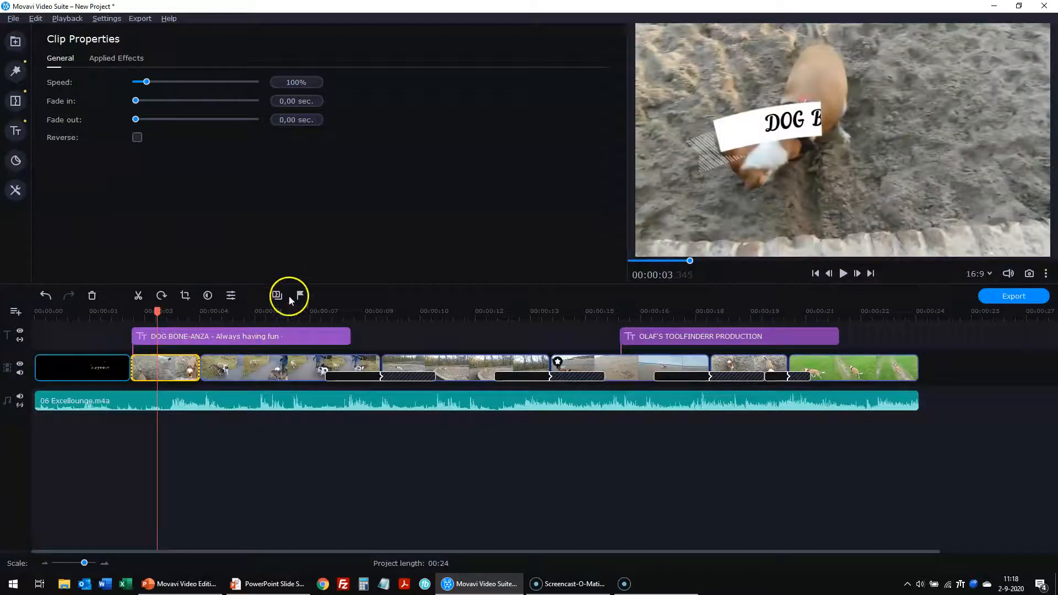
pyautogui.click(280, 296)
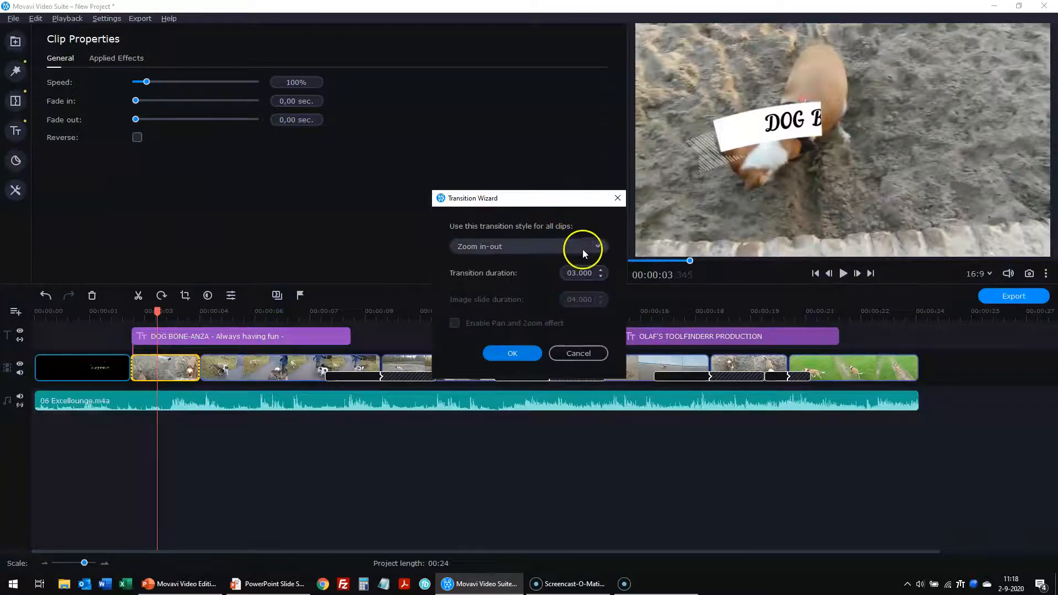
pyautogui.click(518, 355)
pyautogui.click(359, 454)
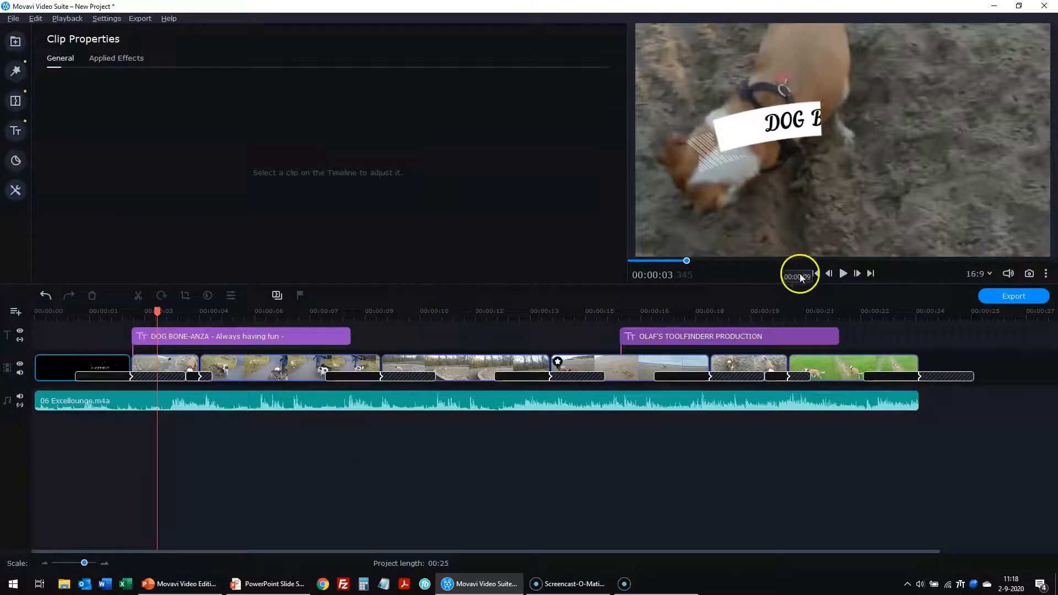
pyautogui.click(814, 273)
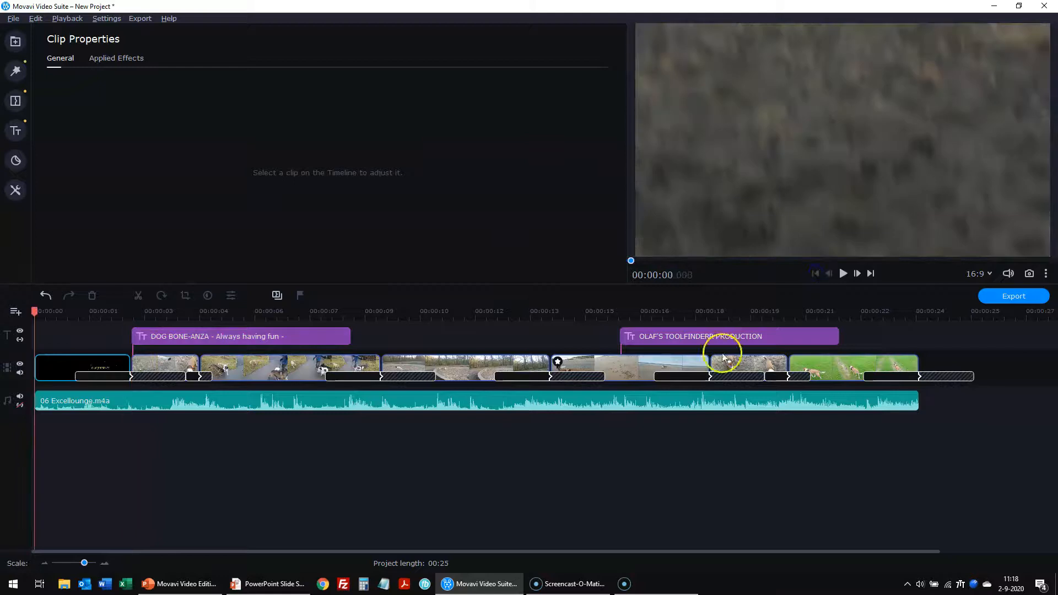
pyautogui.click(177, 367)
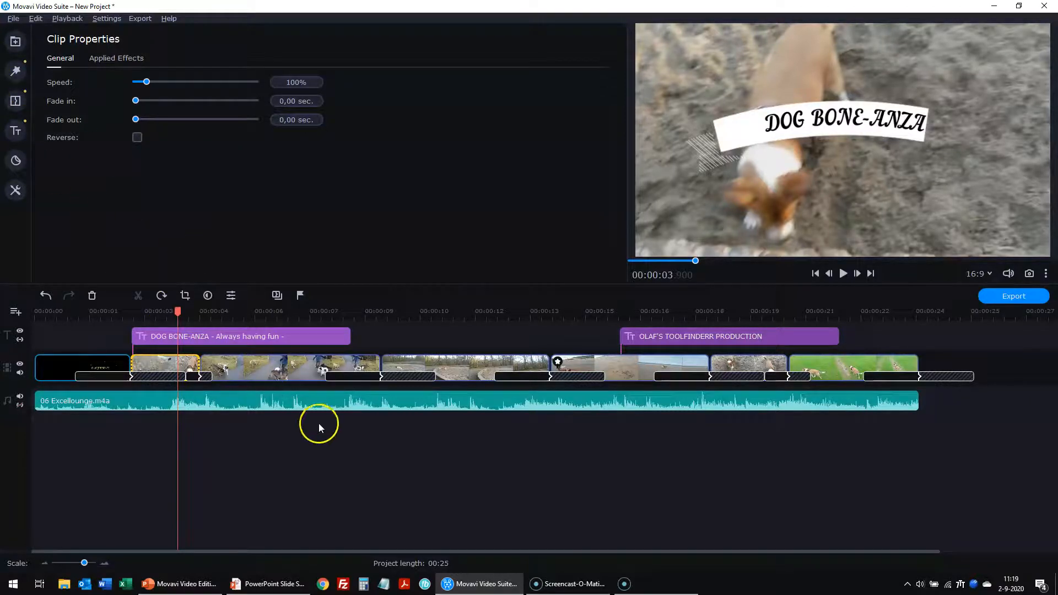
# - Open Record Audio and keep the built-in microphone as the recording input
pyautogui.click(15, 42)
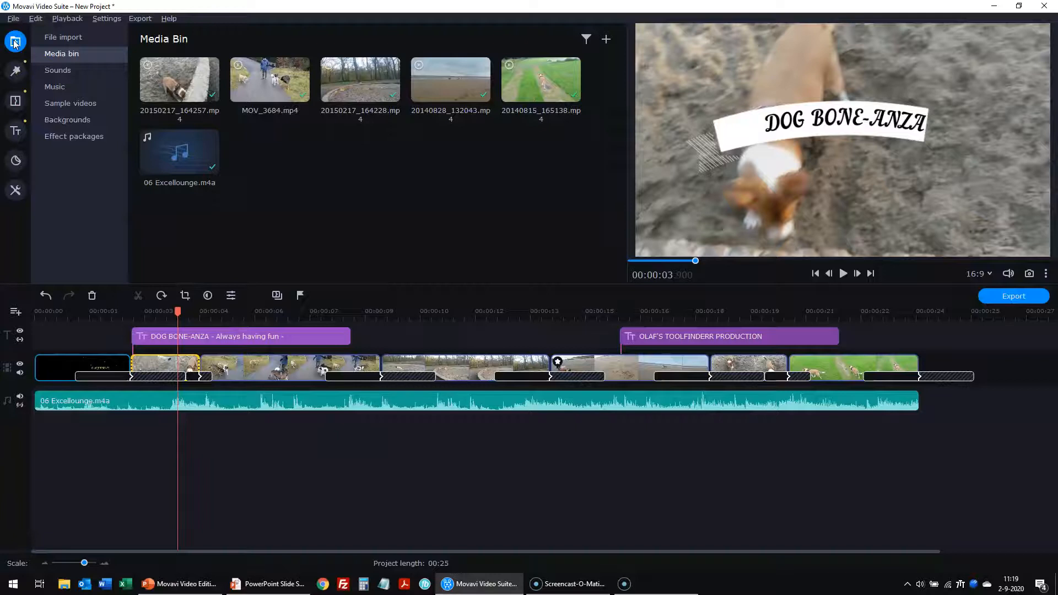
pyautogui.click(59, 43)
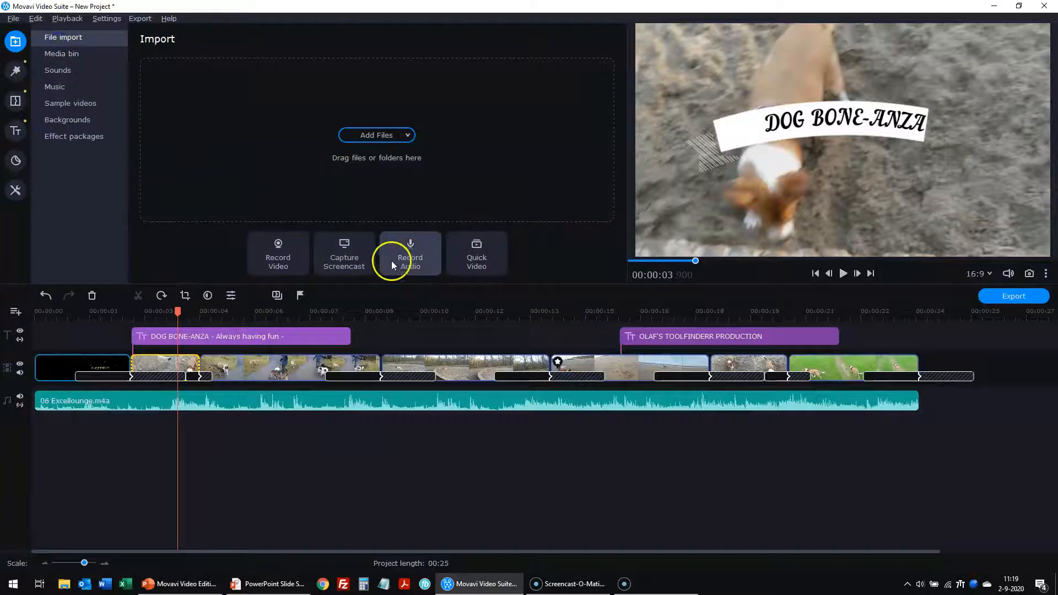
pyautogui.click(409, 255)
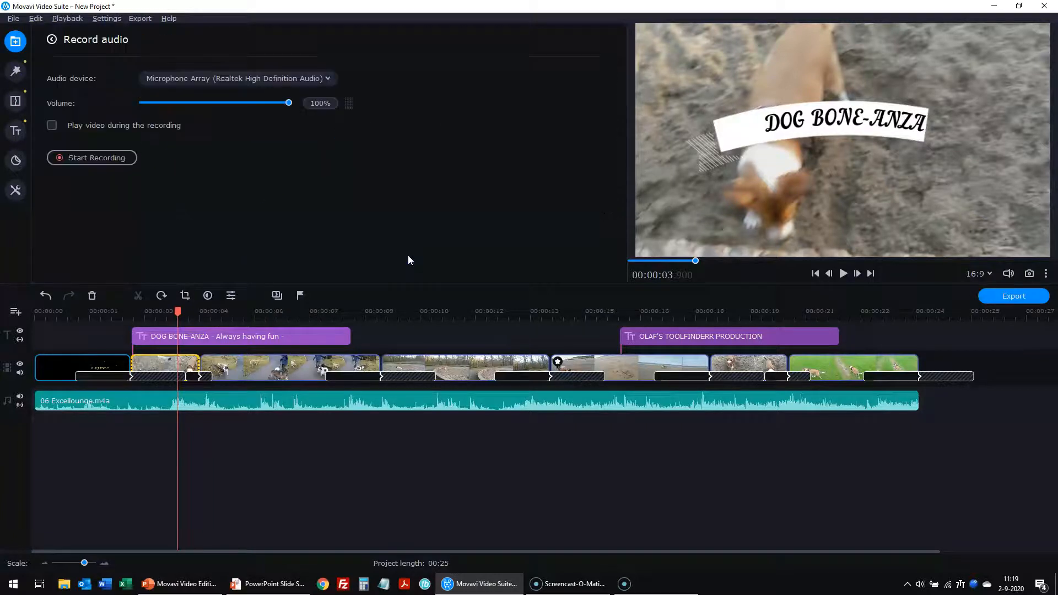
pyautogui.click(247, 81)
pyautogui.click(239, 109)
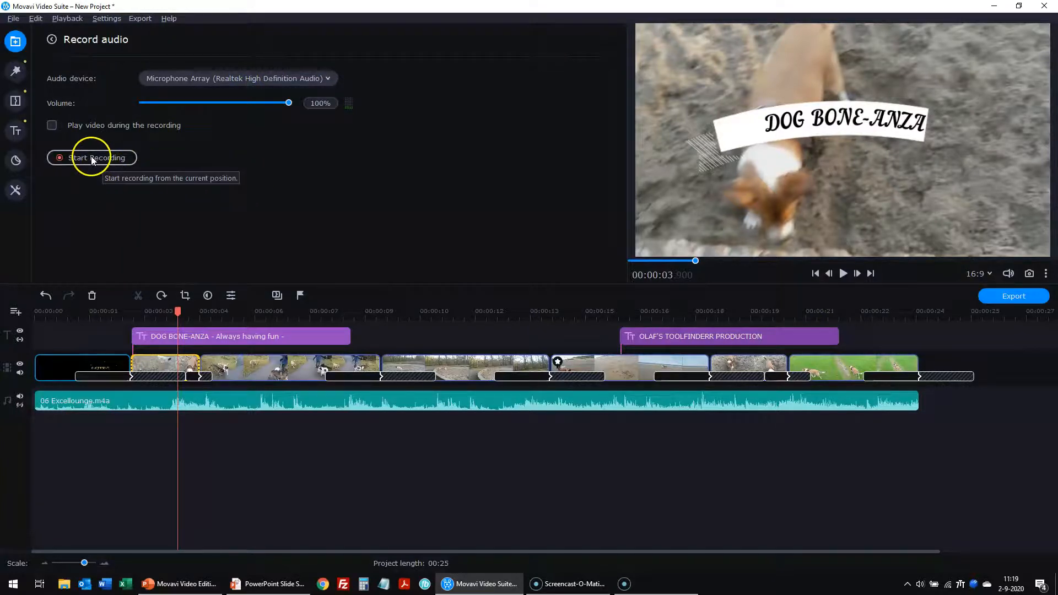
# - Record a roughly 7-second voice-over starting near 00:10 and play it back
pyautogui.moveTo(178, 311); pyautogui.dragTo(441, 312)
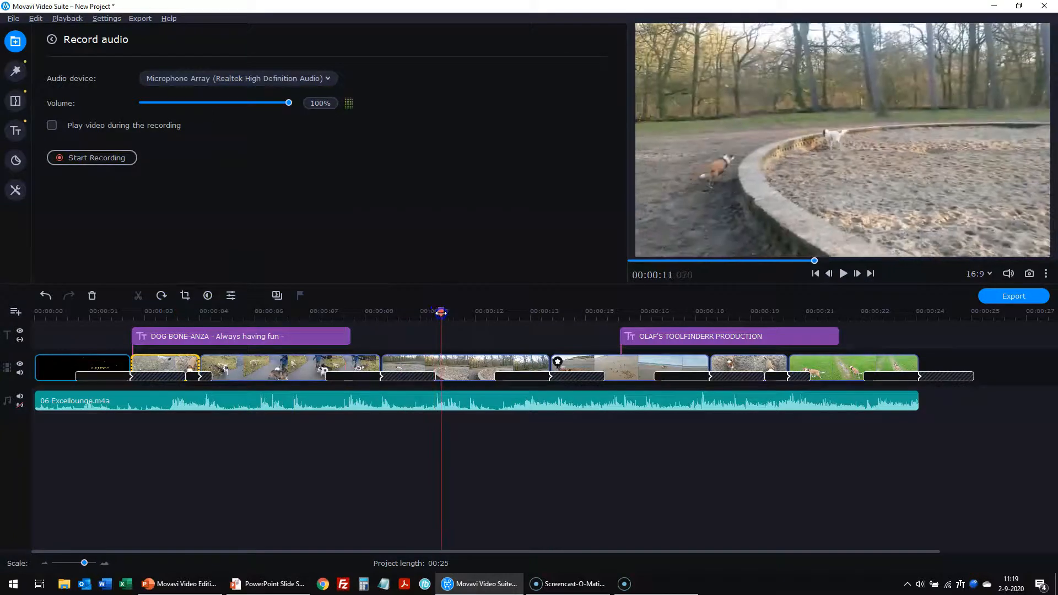
pyautogui.click(105, 157)
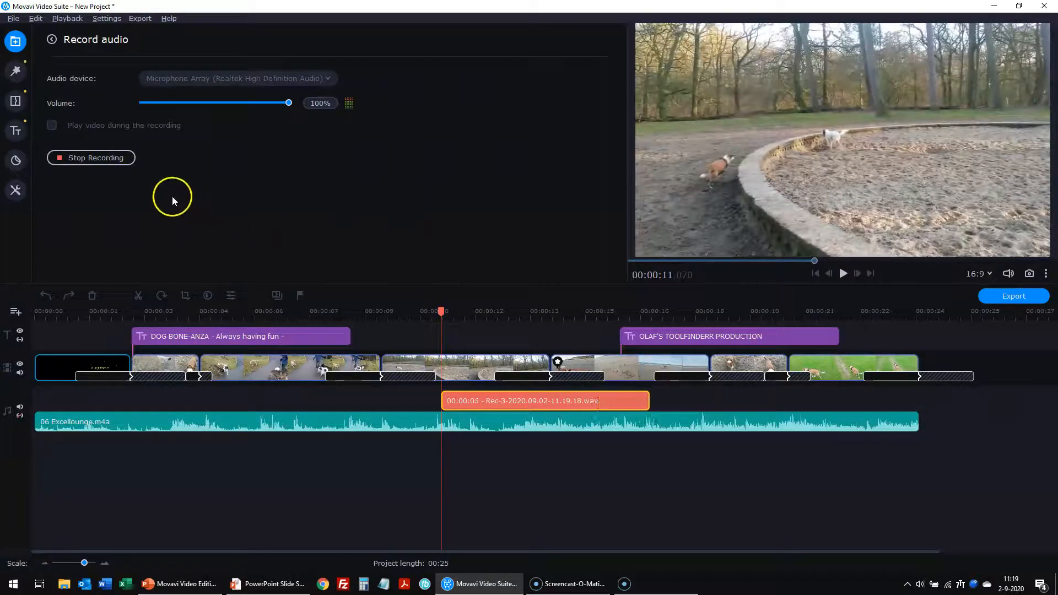
pyautogui.click(97, 161)
pyautogui.click(841, 273)
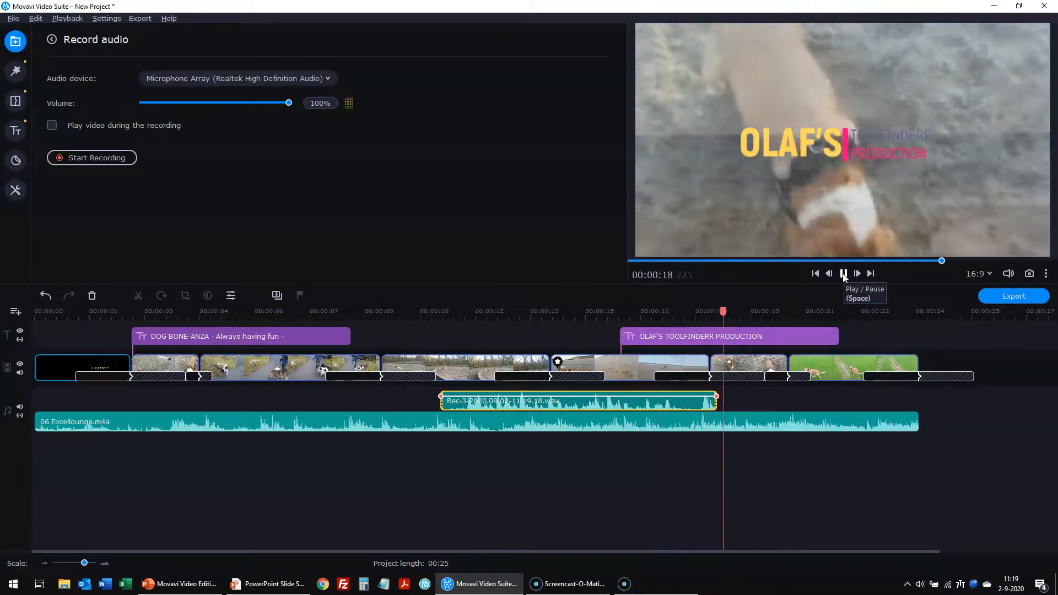
# - Trim the Rec voice-over clip to about 3 seconds and place it at roughly 00:07–00:11
pyautogui.click(844, 274)
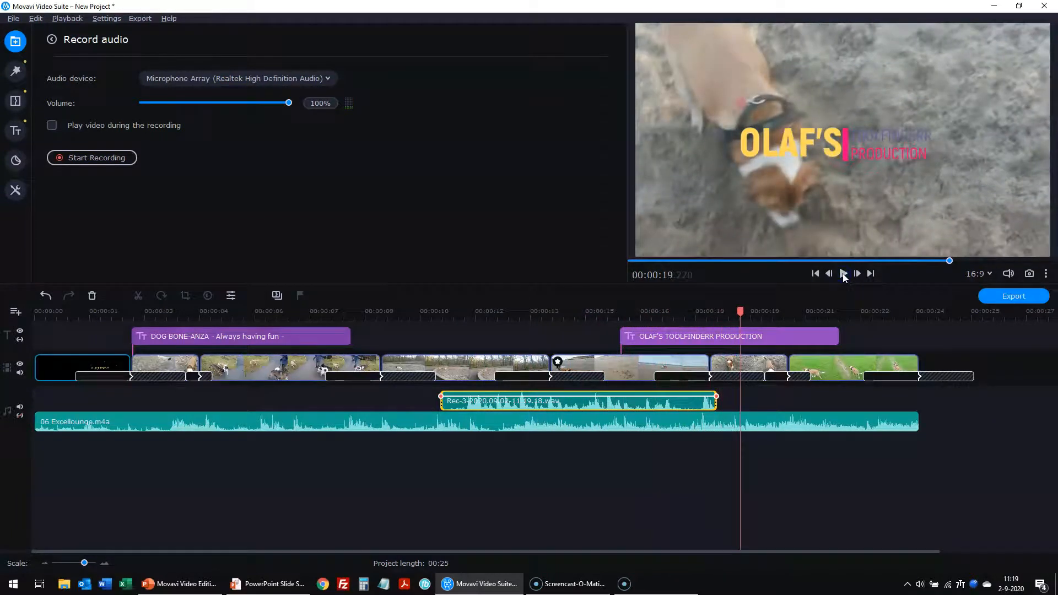
pyautogui.click(686, 405)
pyautogui.moveTo(715, 403); pyautogui.dragTo(676, 407)
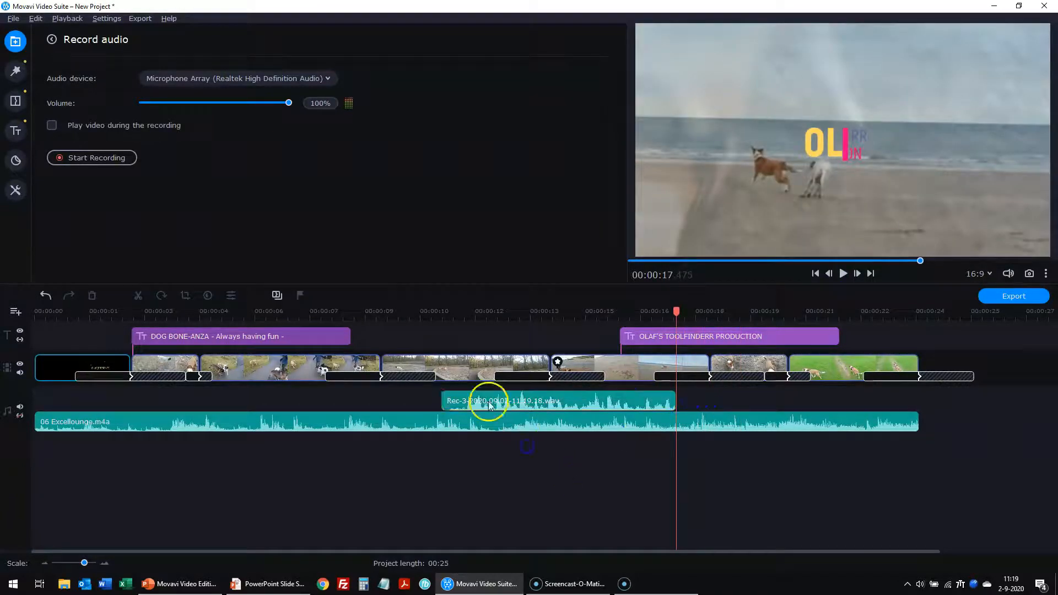
pyautogui.moveTo(465, 397); pyautogui.dragTo(363, 400)
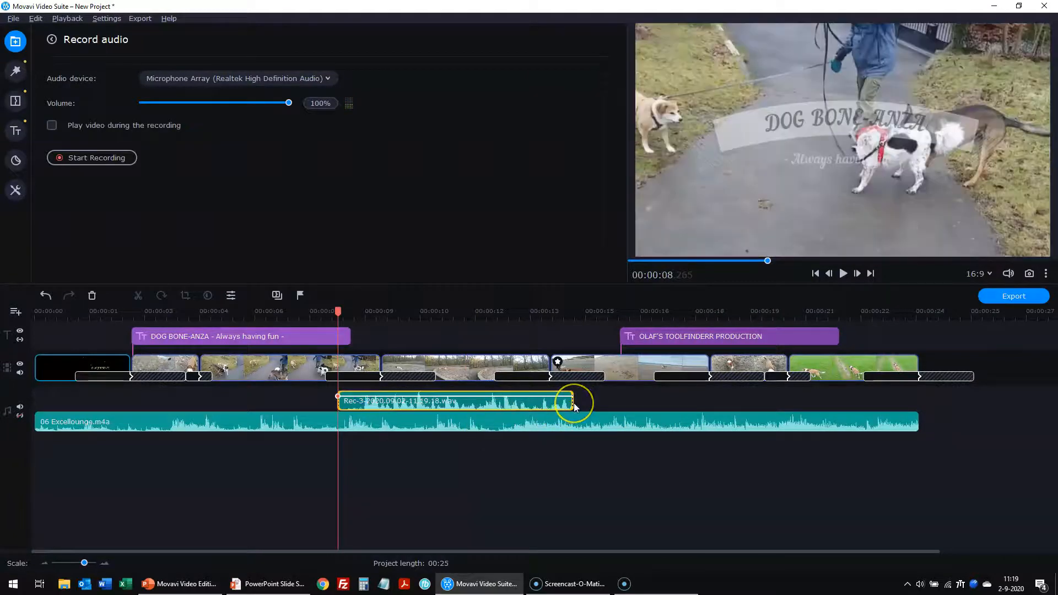
pyautogui.moveTo(574, 402); pyautogui.dragTo(459, 402)
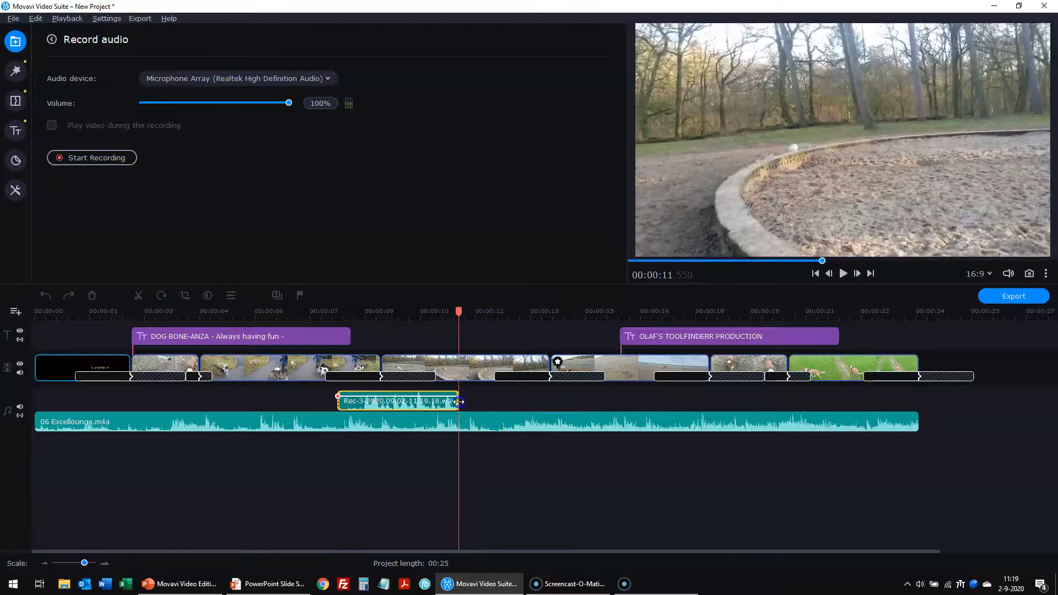
pyautogui.click(393, 467)
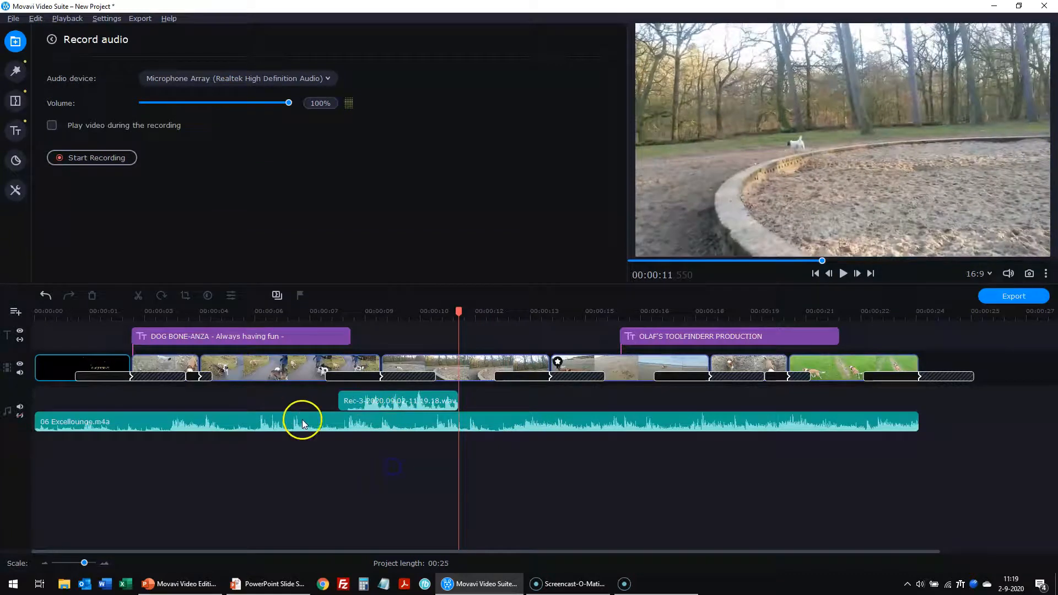
pyautogui.moveTo(452, 315); pyautogui.dragTo(309, 332)
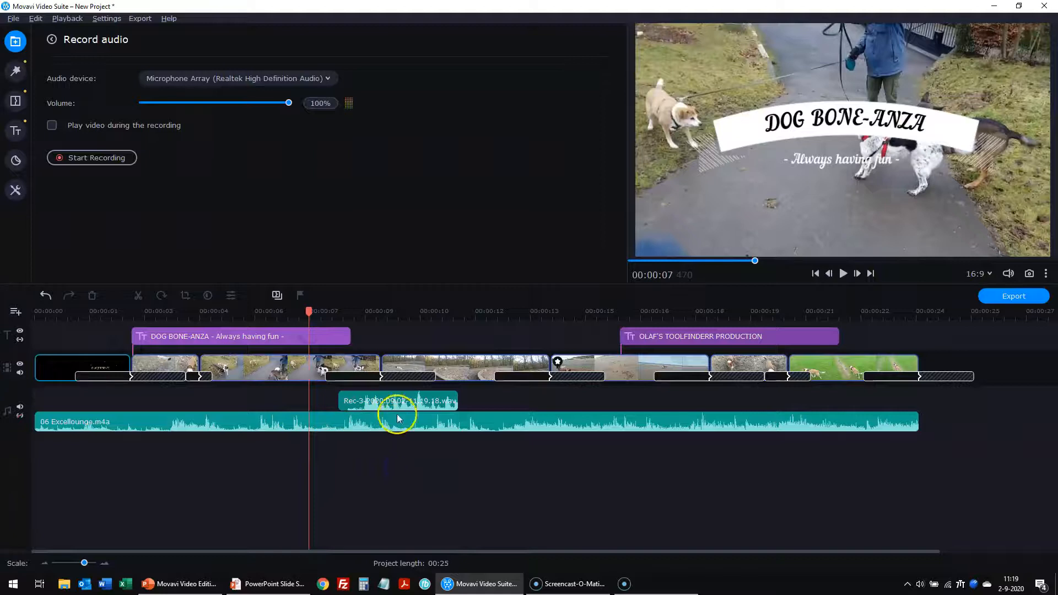
# - Split the 06 Excellounge music at the voice-over's start and end
pyautogui.click(336, 423)
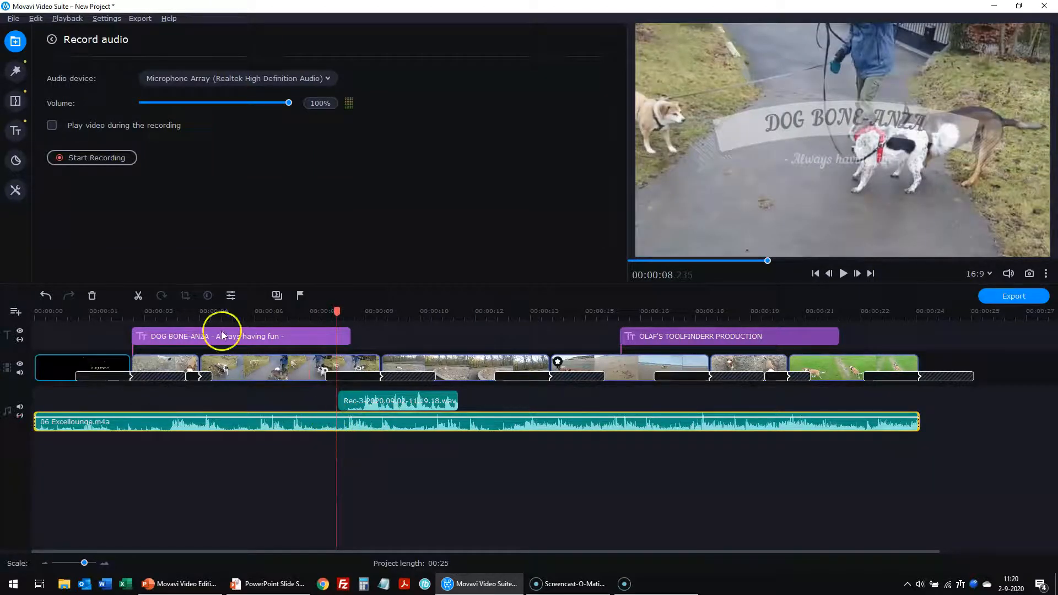
pyautogui.click(138, 295)
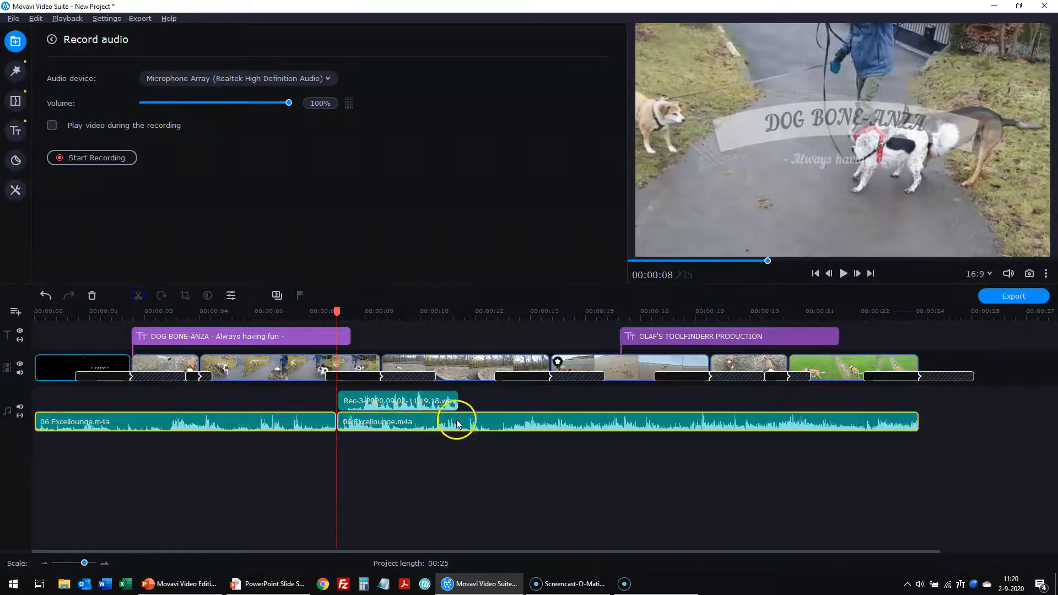
pyautogui.click(458, 420)
pyautogui.click(139, 295)
# - Lower the middle music piece under the voice-over to 40% volume
pyautogui.click(400, 423)
pyautogui.doubleClick(389, 426)
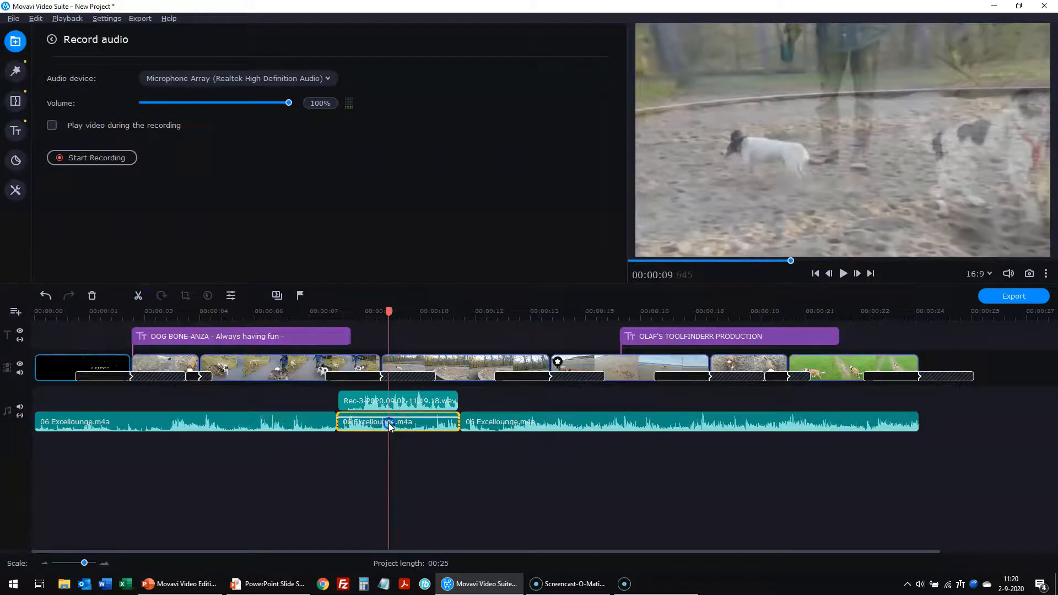
pyautogui.moveTo(271, 81); pyautogui.dragTo(249, 86)
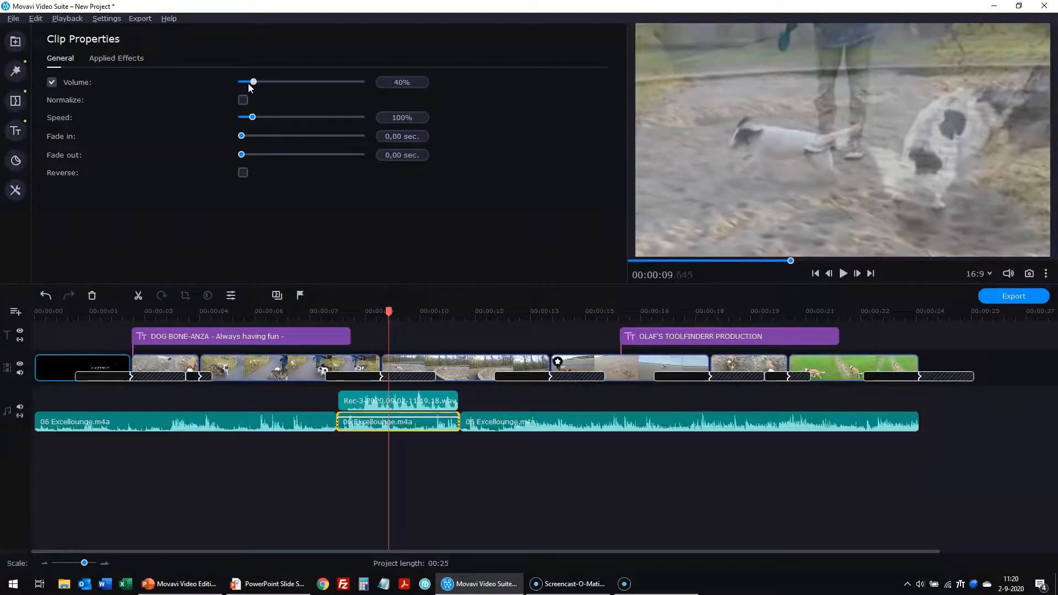
pyautogui.click(561, 547)
# - Play back the voice-over section from about 6.6 seconds to check it
pyautogui.click(311, 430)
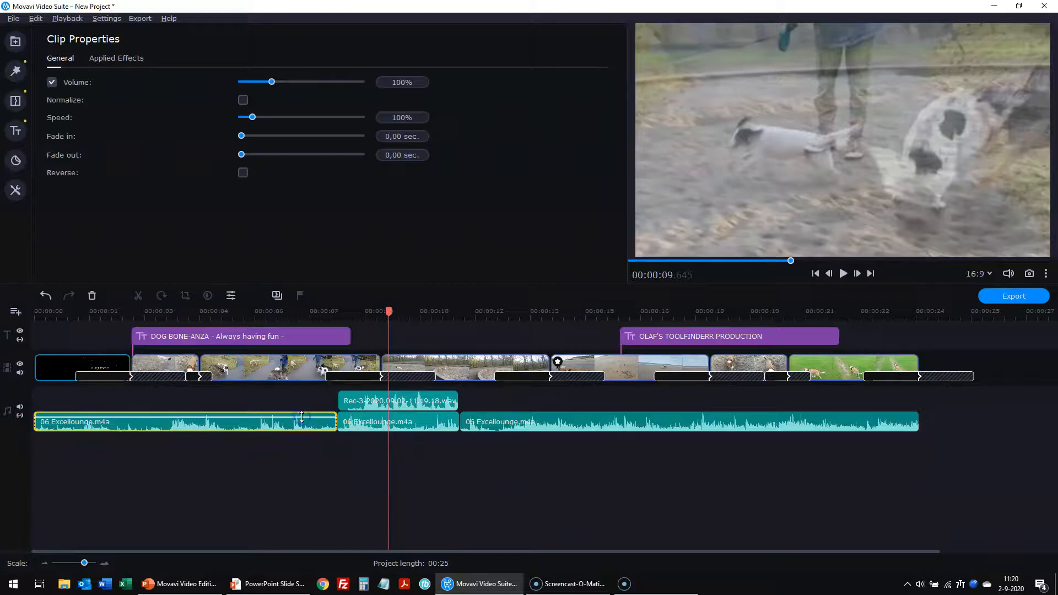
pyautogui.moveTo(289, 326); pyautogui.dragTo(277, 326)
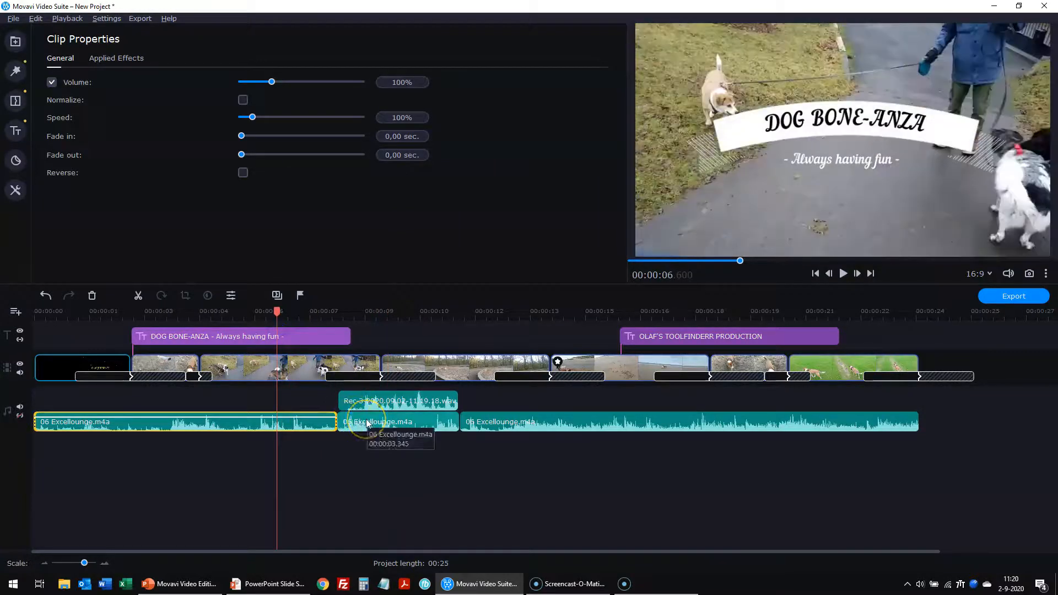
pyautogui.click(842, 273)
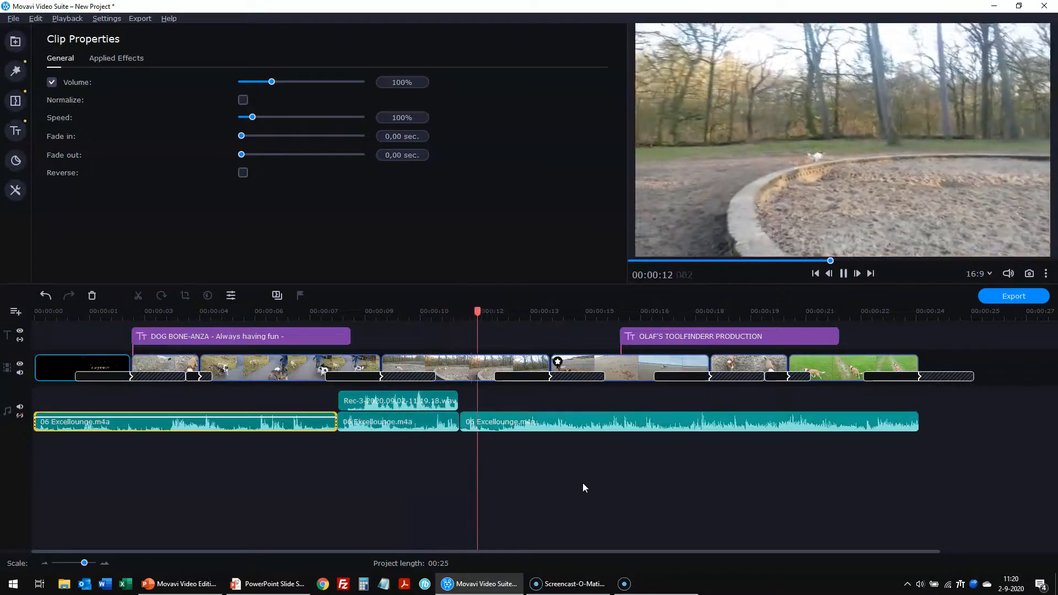
pyautogui.click(739, 474)
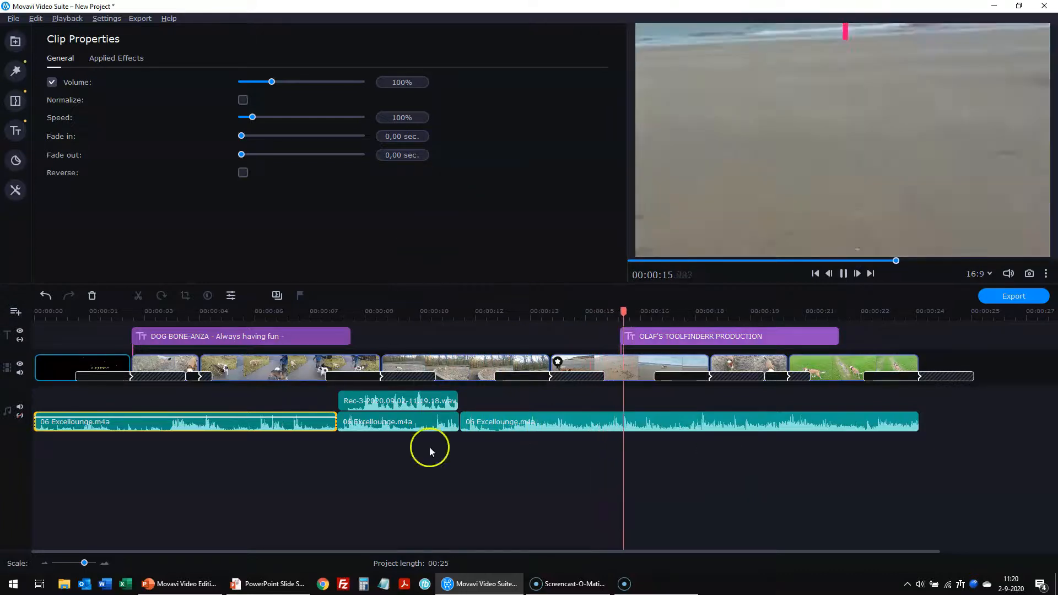
pyautogui.click(843, 273)
# - Give the first music piece a 3-second fade in and the last a 5-second fade out
pyautogui.click(794, 409)
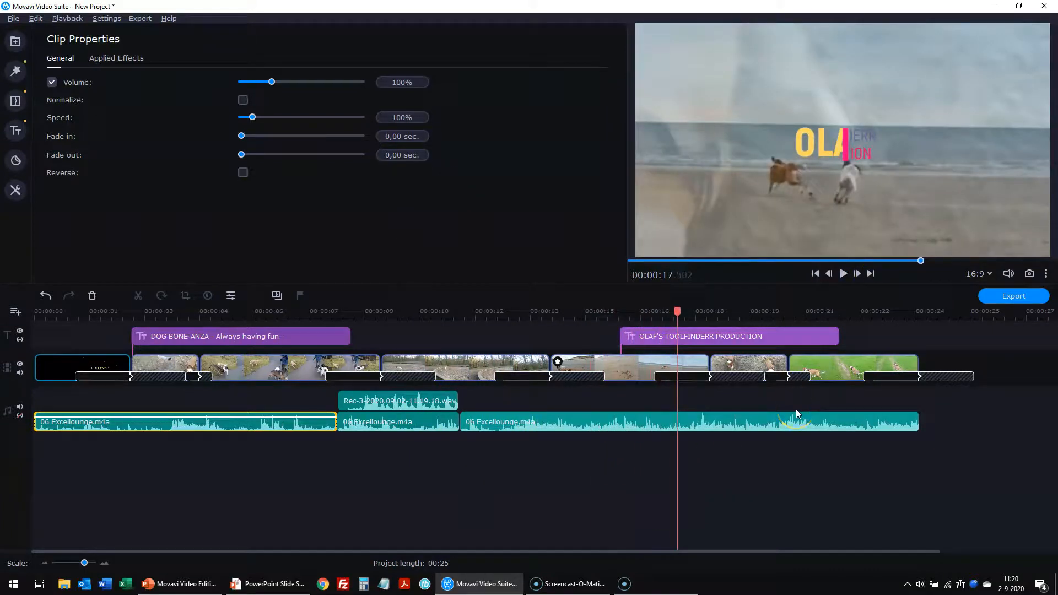
pyautogui.click(789, 402)
pyautogui.click(499, 489)
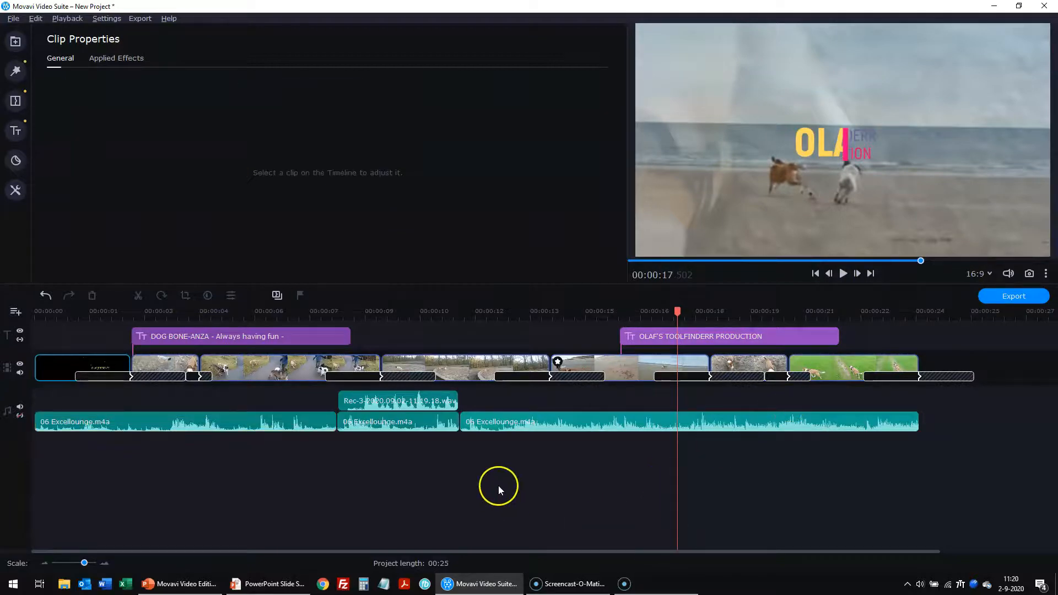
pyautogui.click(97, 423)
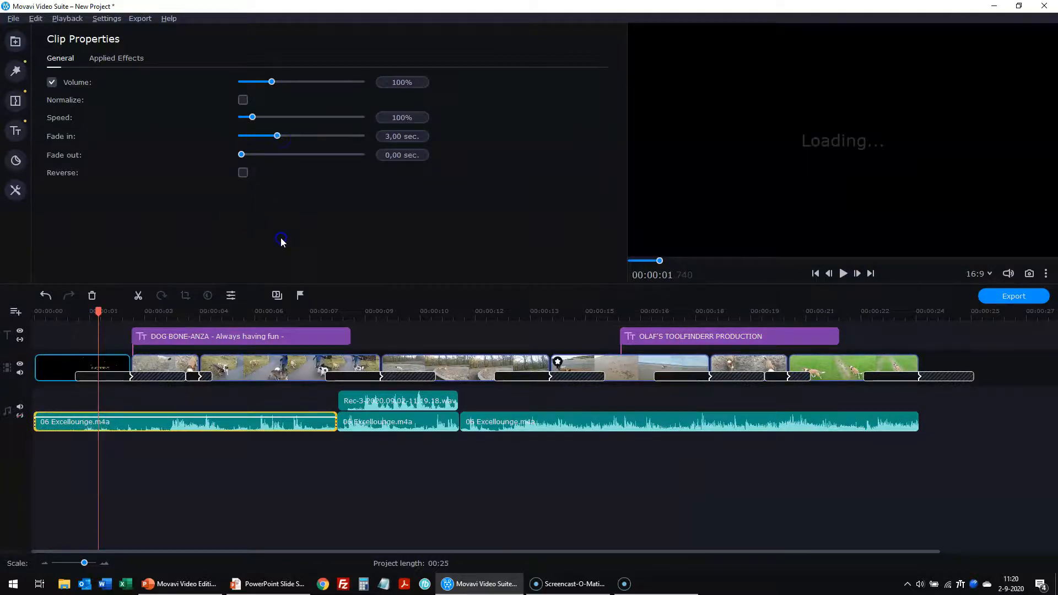
pyautogui.click(672, 424)
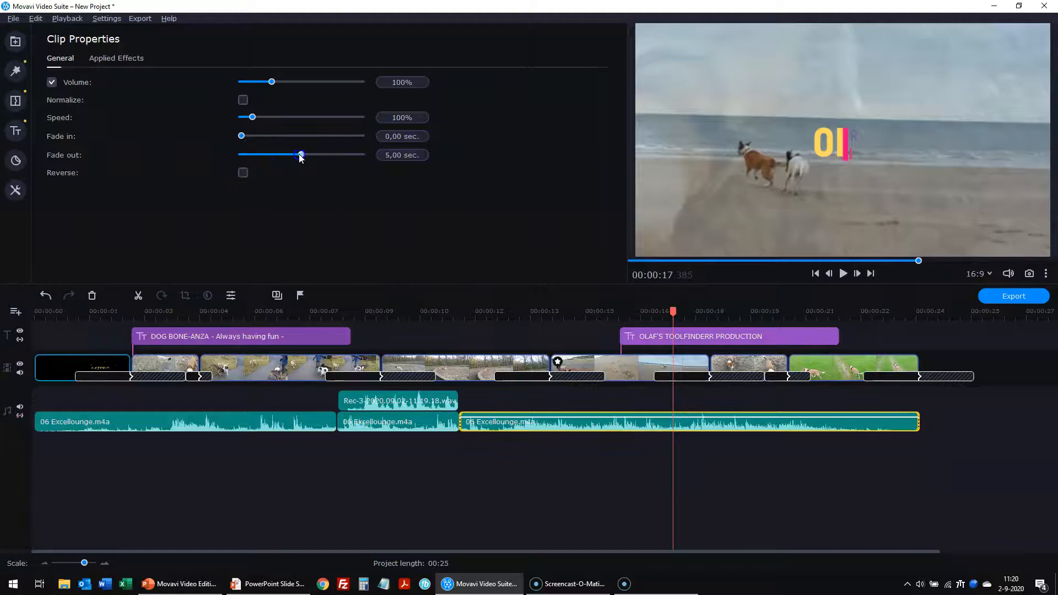
pyautogui.click(577, 475)
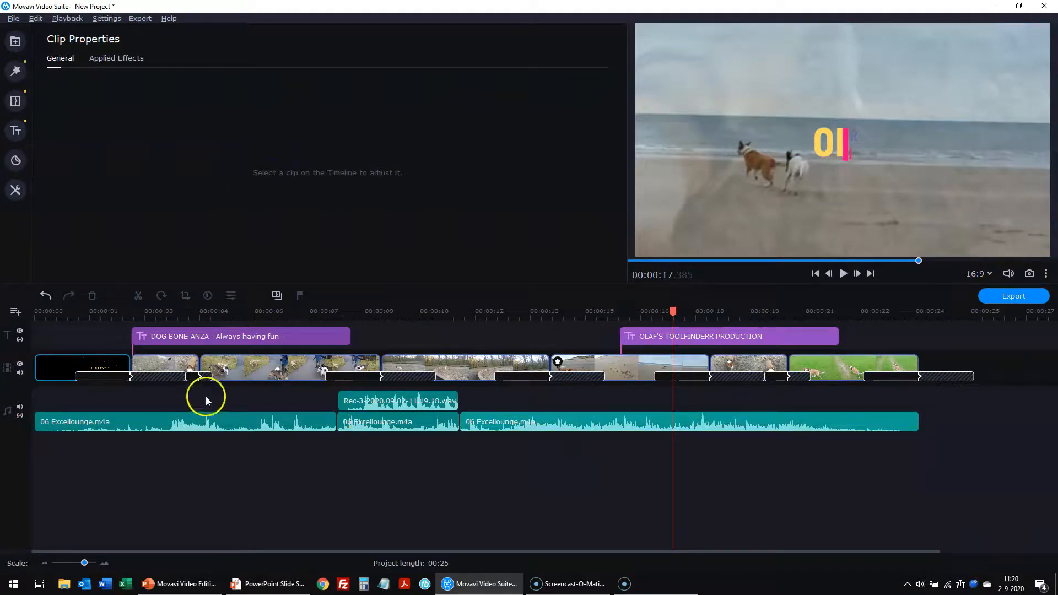
pyautogui.click(826, 276)
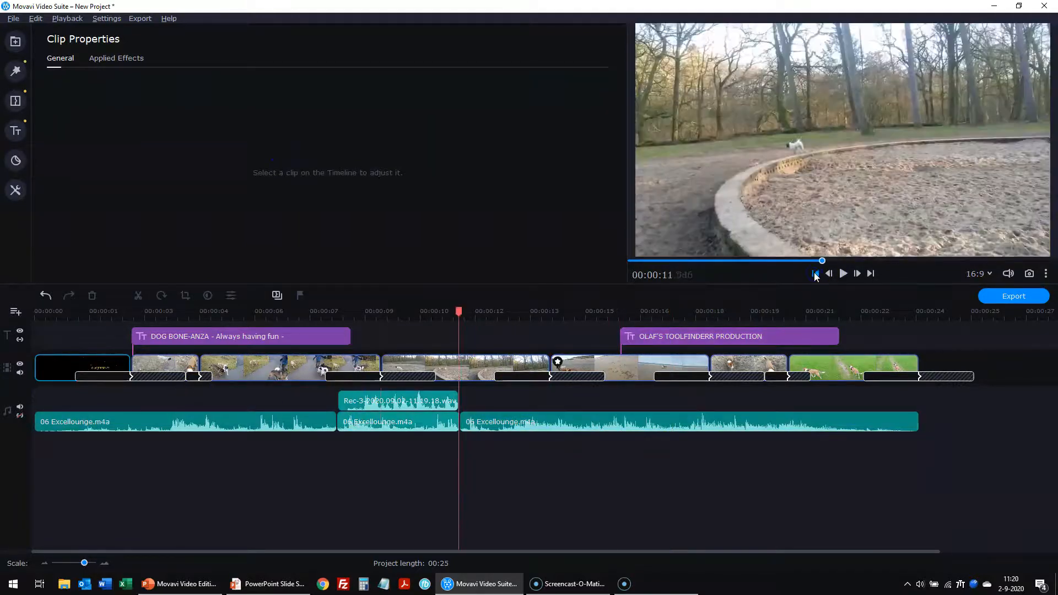
pyautogui.click(815, 274)
pyautogui.click(660, 477)
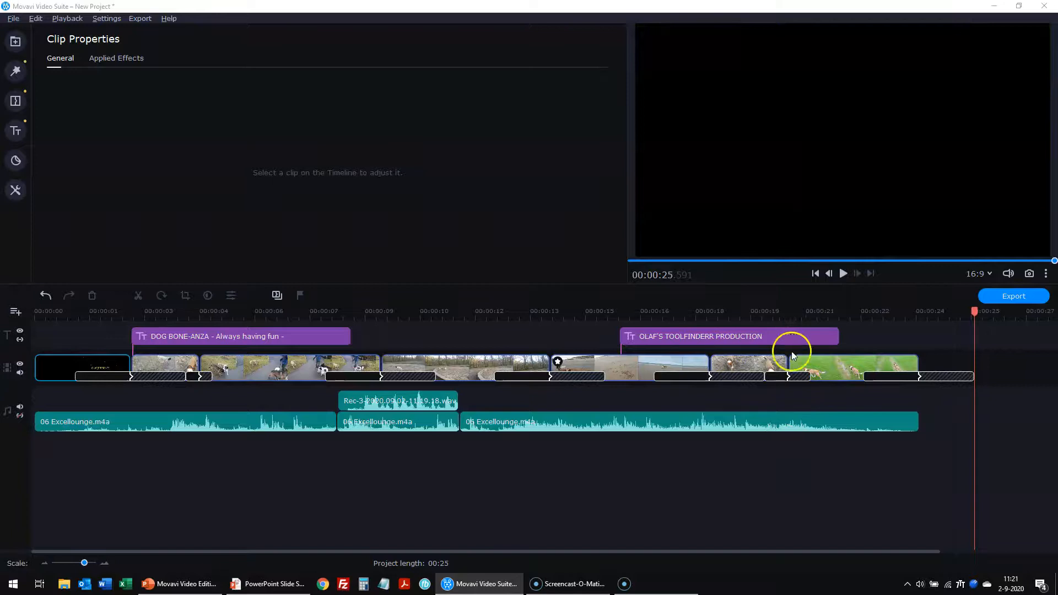
# - Shift the OLAF'S title later and set the final green clip's speed to 31%, making the project 00:33
pyautogui.moveTo(777, 337); pyautogui.dragTo(857, 339)
pyautogui.click(808, 465)
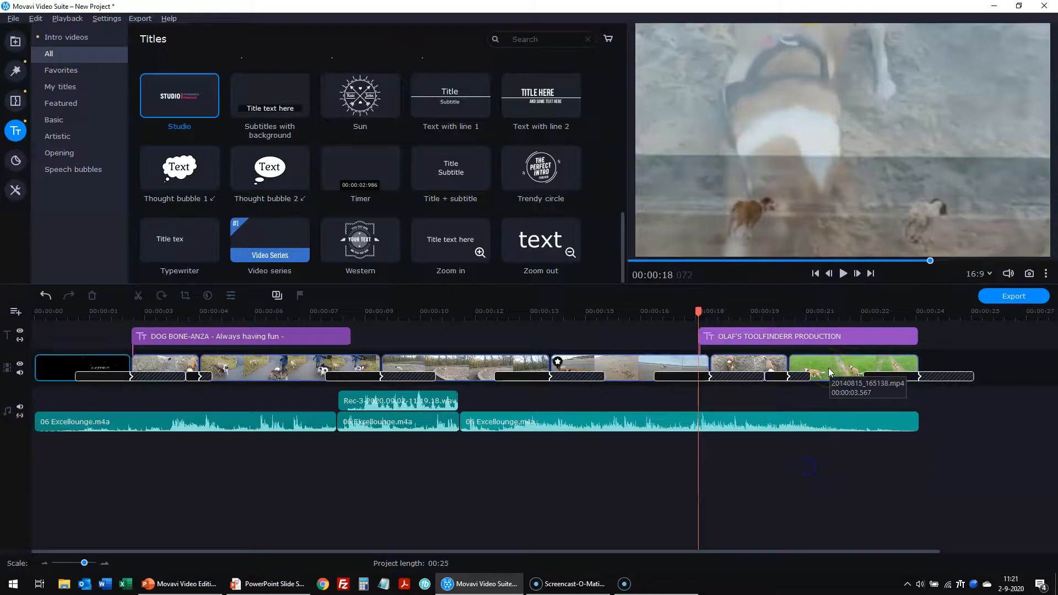
pyautogui.click(829, 367)
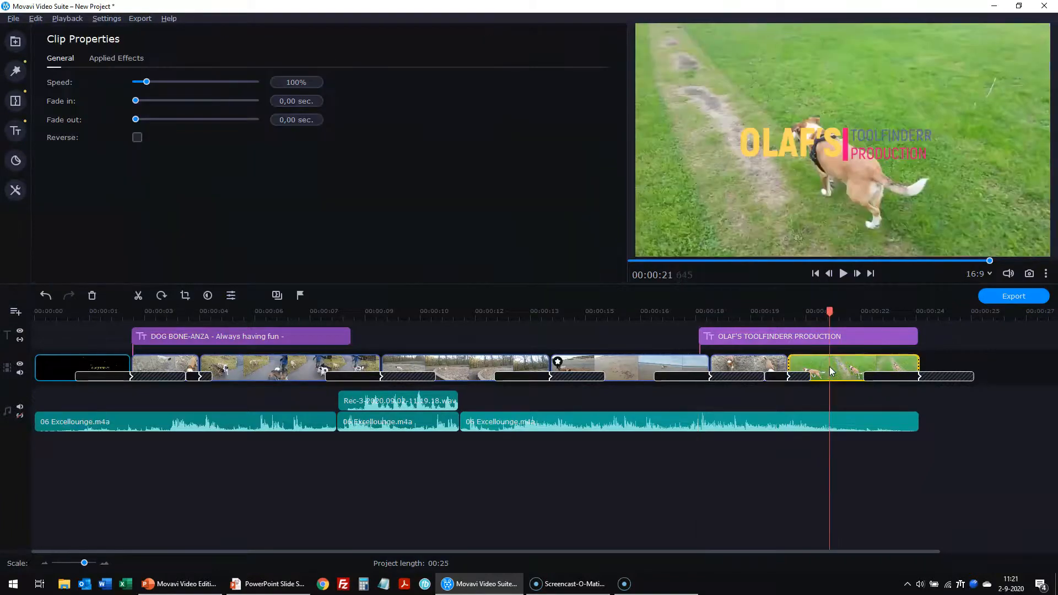
pyautogui.click(324, 508)
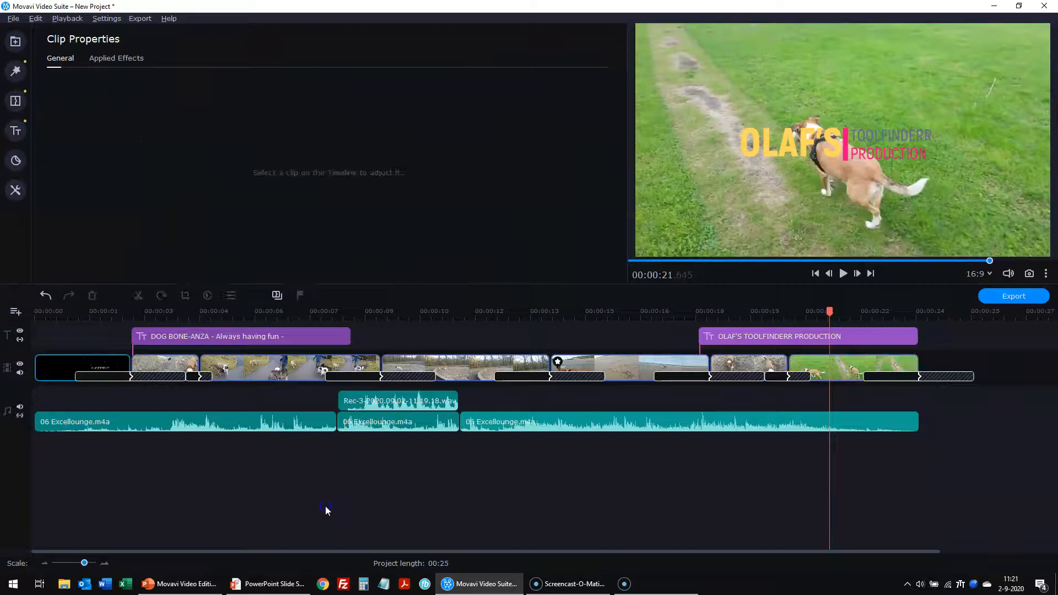
pyautogui.click(820, 366)
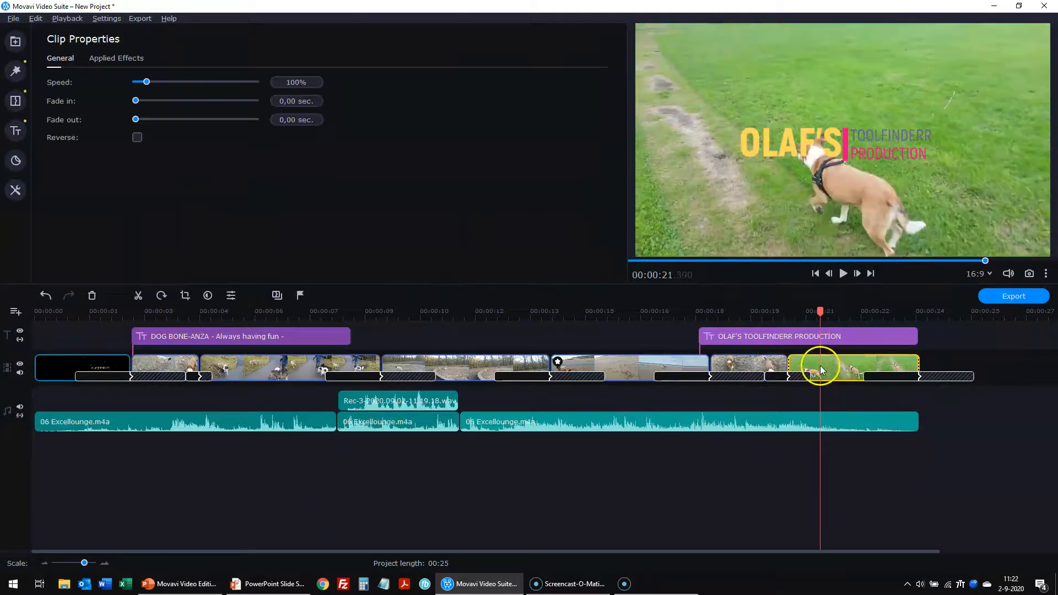
pyautogui.moveTo(147, 83); pyautogui.dragTo(141, 83)
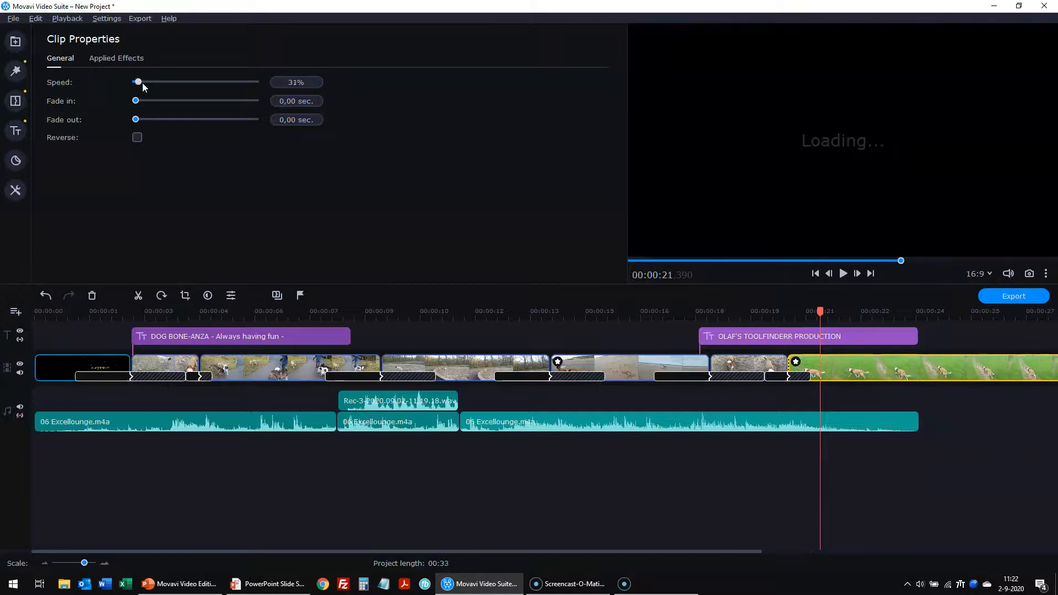
pyautogui.click(824, 479)
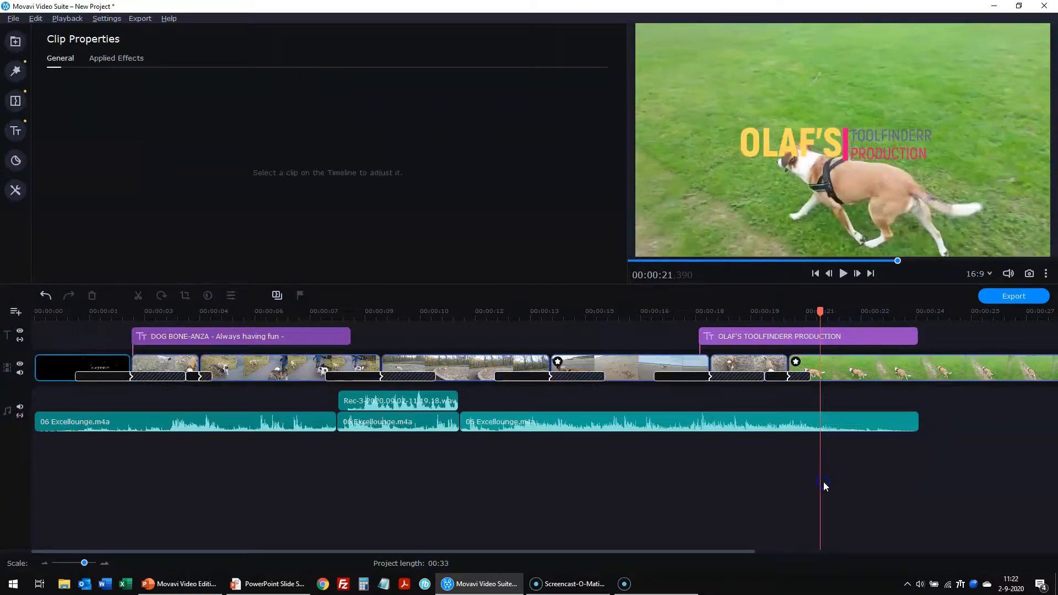
# - Stretch the last music piece to the end of the slowed final clip
pyautogui.scroll(-1, 835, 482)
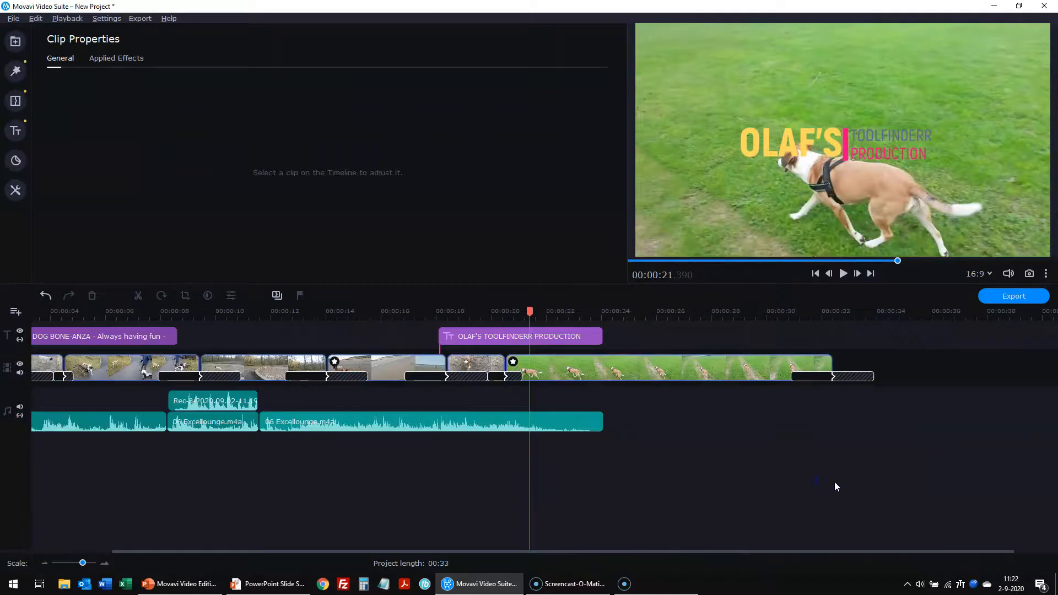
pyautogui.click(587, 424)
pyautogui.moveTo(601, 425); pyautogui.dragTo(826, 424)
pyautogui.click(683, 482)
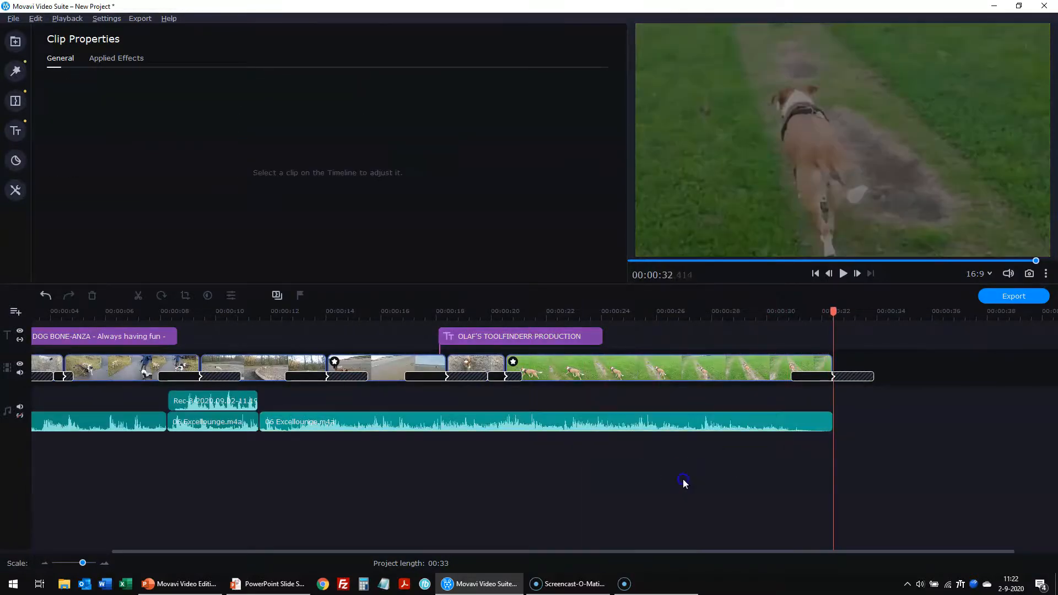
# - Play back the montage from an earlier clip boundary to check the extended music
pyautogui.click(815, 274)
pyautogui.click(814, 274)
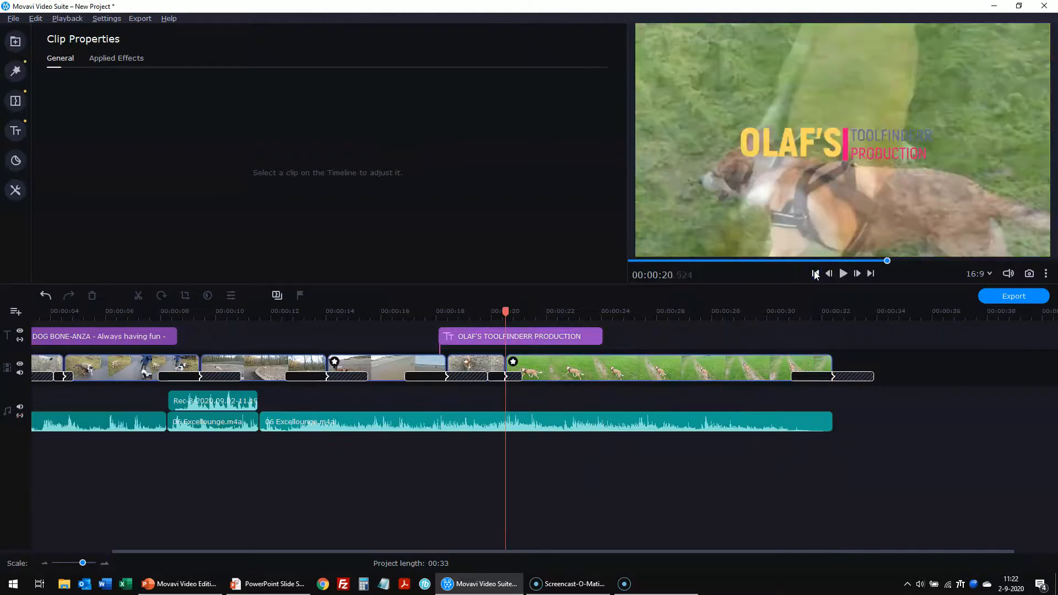
pyautogui.click(815, 274)
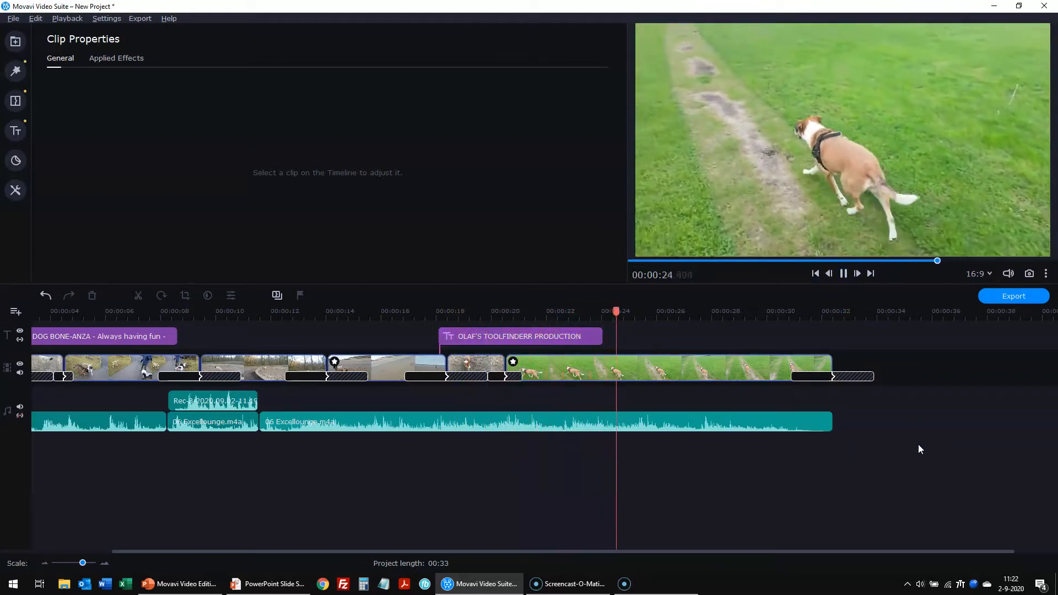
pyautogui.click(843, 274)
# - Move the OLAF'S TOOLFINDERR PRODUCTION title over the final clip and preview the ending
pyautogui.moveTo(542, 337); pyautogui.dragTo(770, 343)
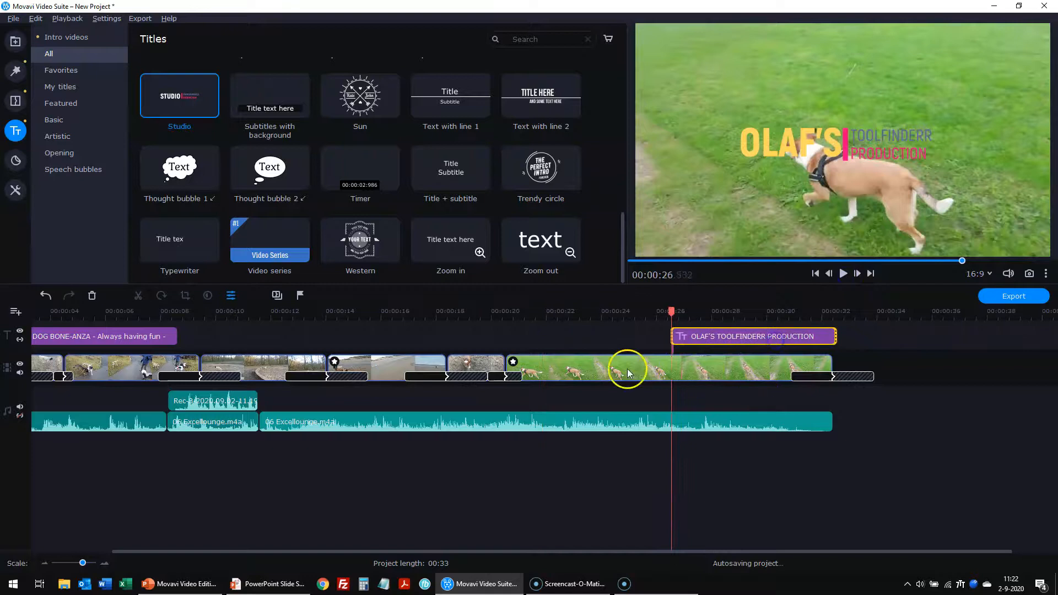
pyautogui.click(474, 364)
pyautogui.click(842, 273)
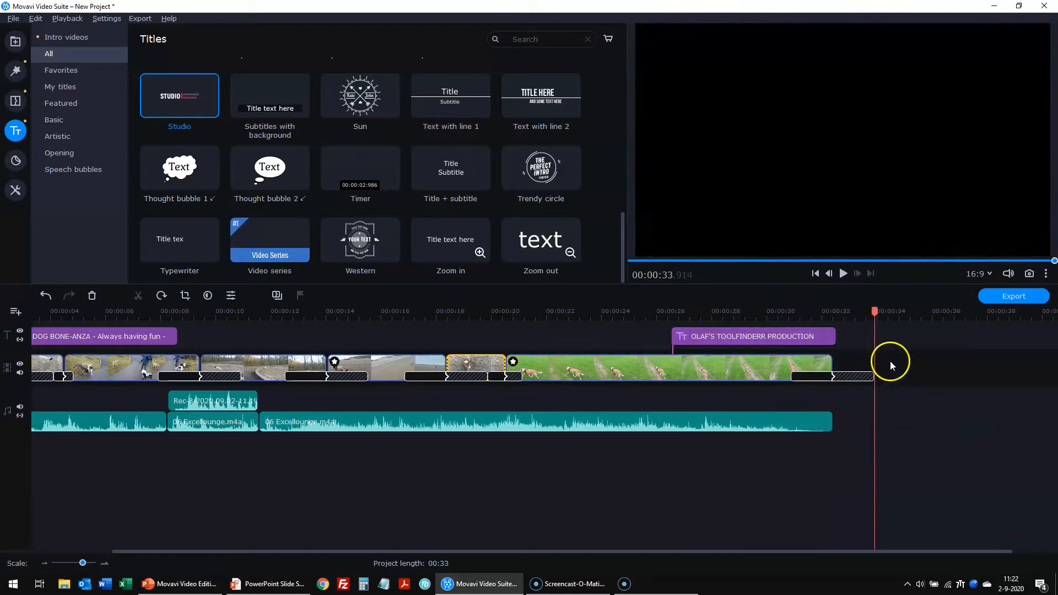
pyautogui.click(815, 274)
pyautogui.click(815, 274)
pyautogui.click(816, 274)
# - Rewind to the start and watch the 00:33 montage in full-screen preview
pyautogui.click(815, 275)
pyautogui.click(815, 275)
pyautogui.click(816, 275)
pyautogui.click(815, 275)
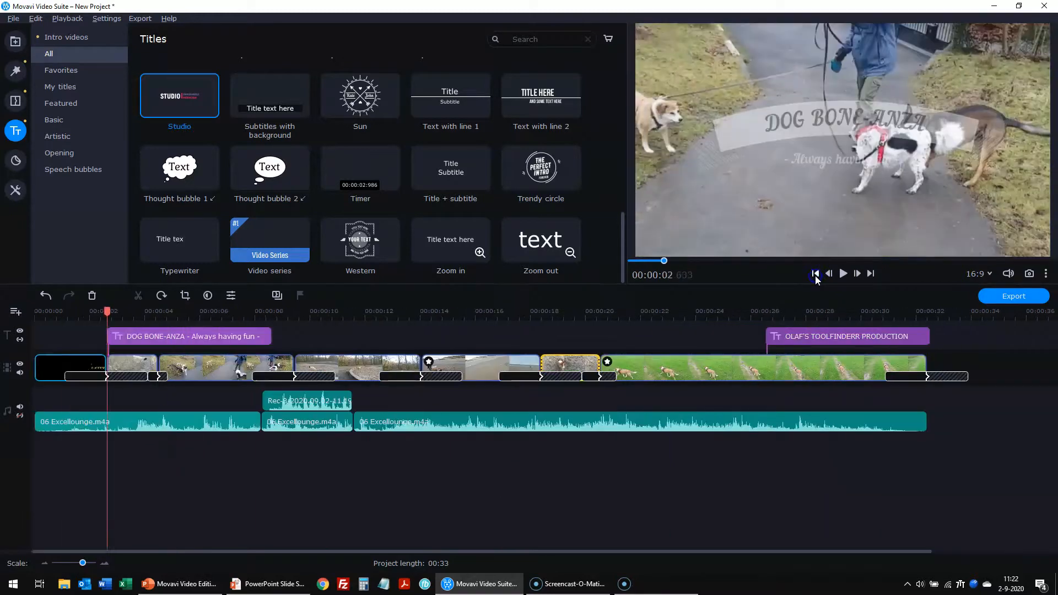
pyautogui.click(816, 274)
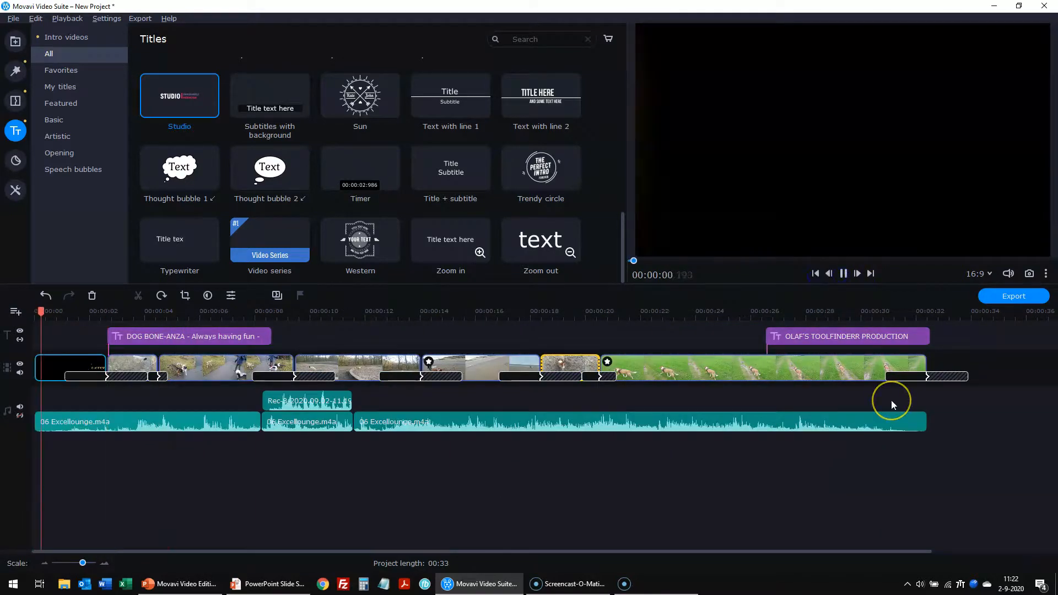
pyautogui.hotkey('alt', 'Return')
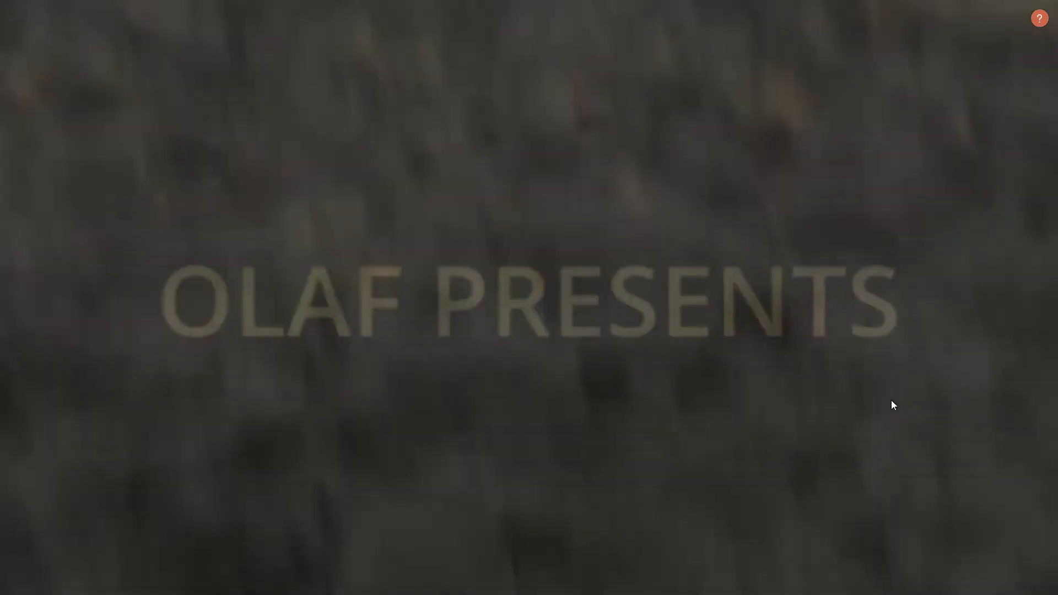